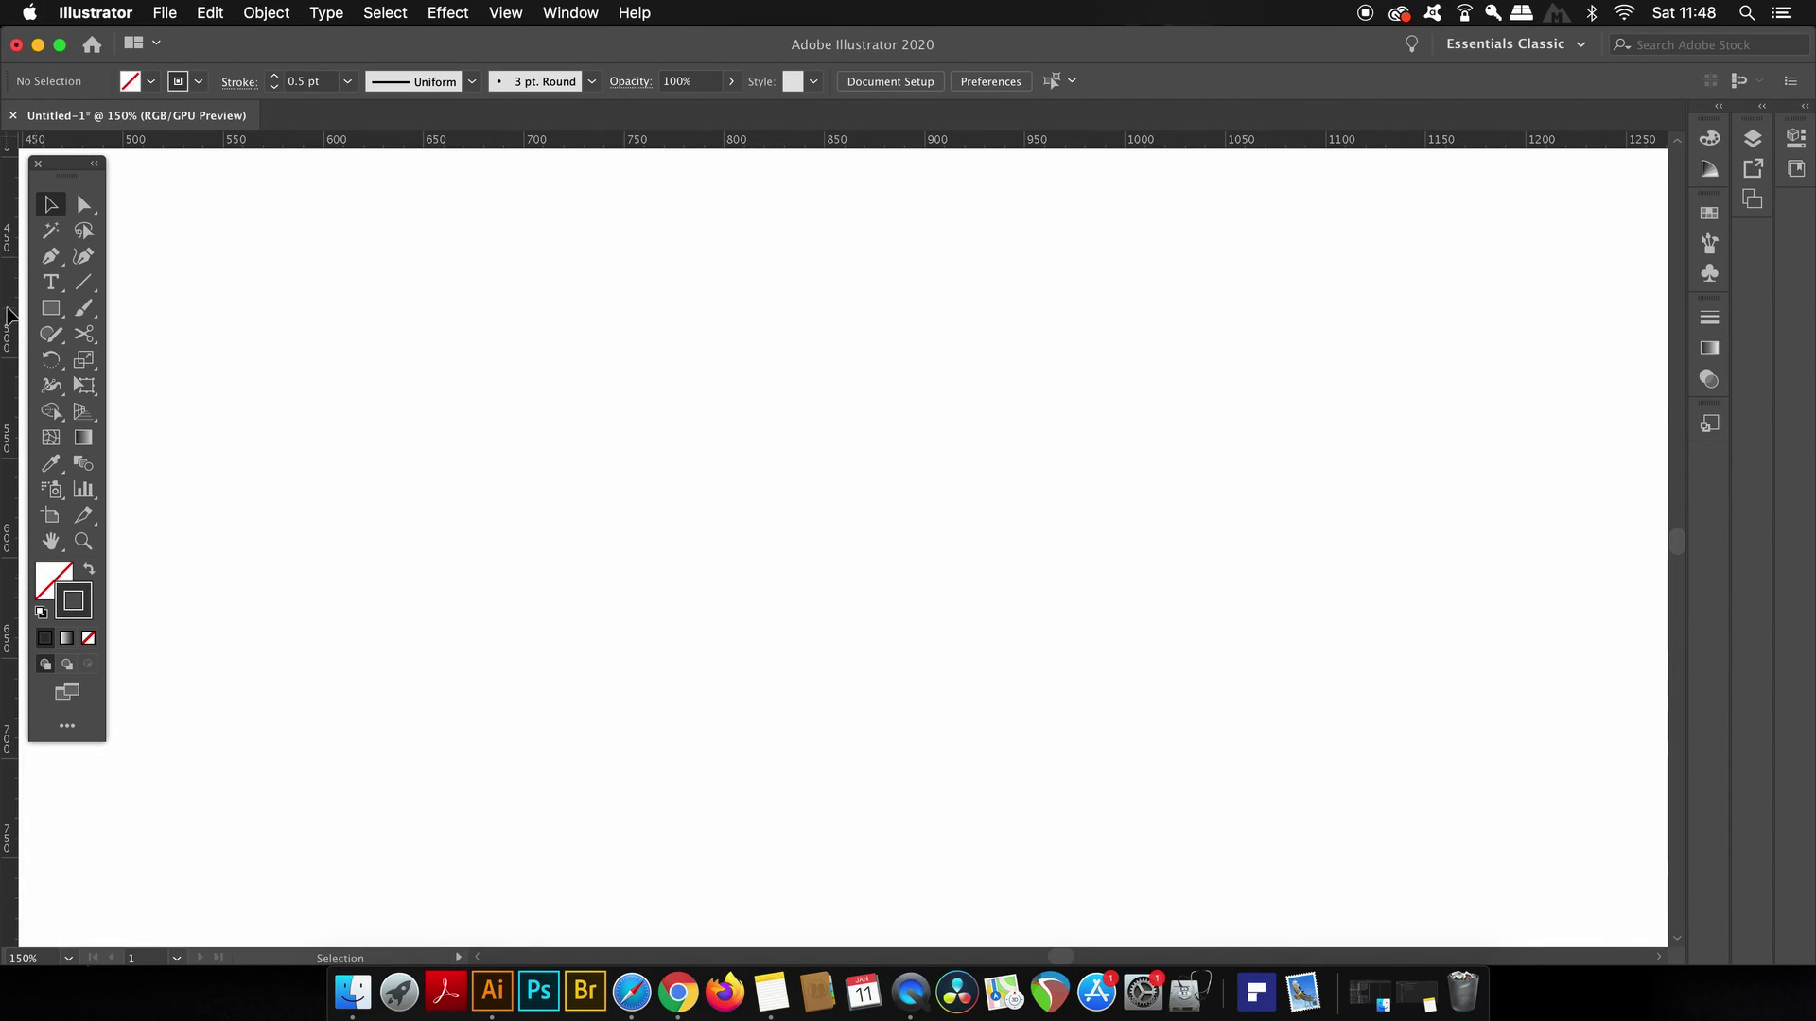
Drag out a vertical guide, delete it, and apply a dark grey 3A3A3A stroke.
mouse_move(9, 317)
left_mouse_down()
mouse_move(485, 359)
mouse_move(628, 583)
mouse_move(648, 584)
left_mouse_up()
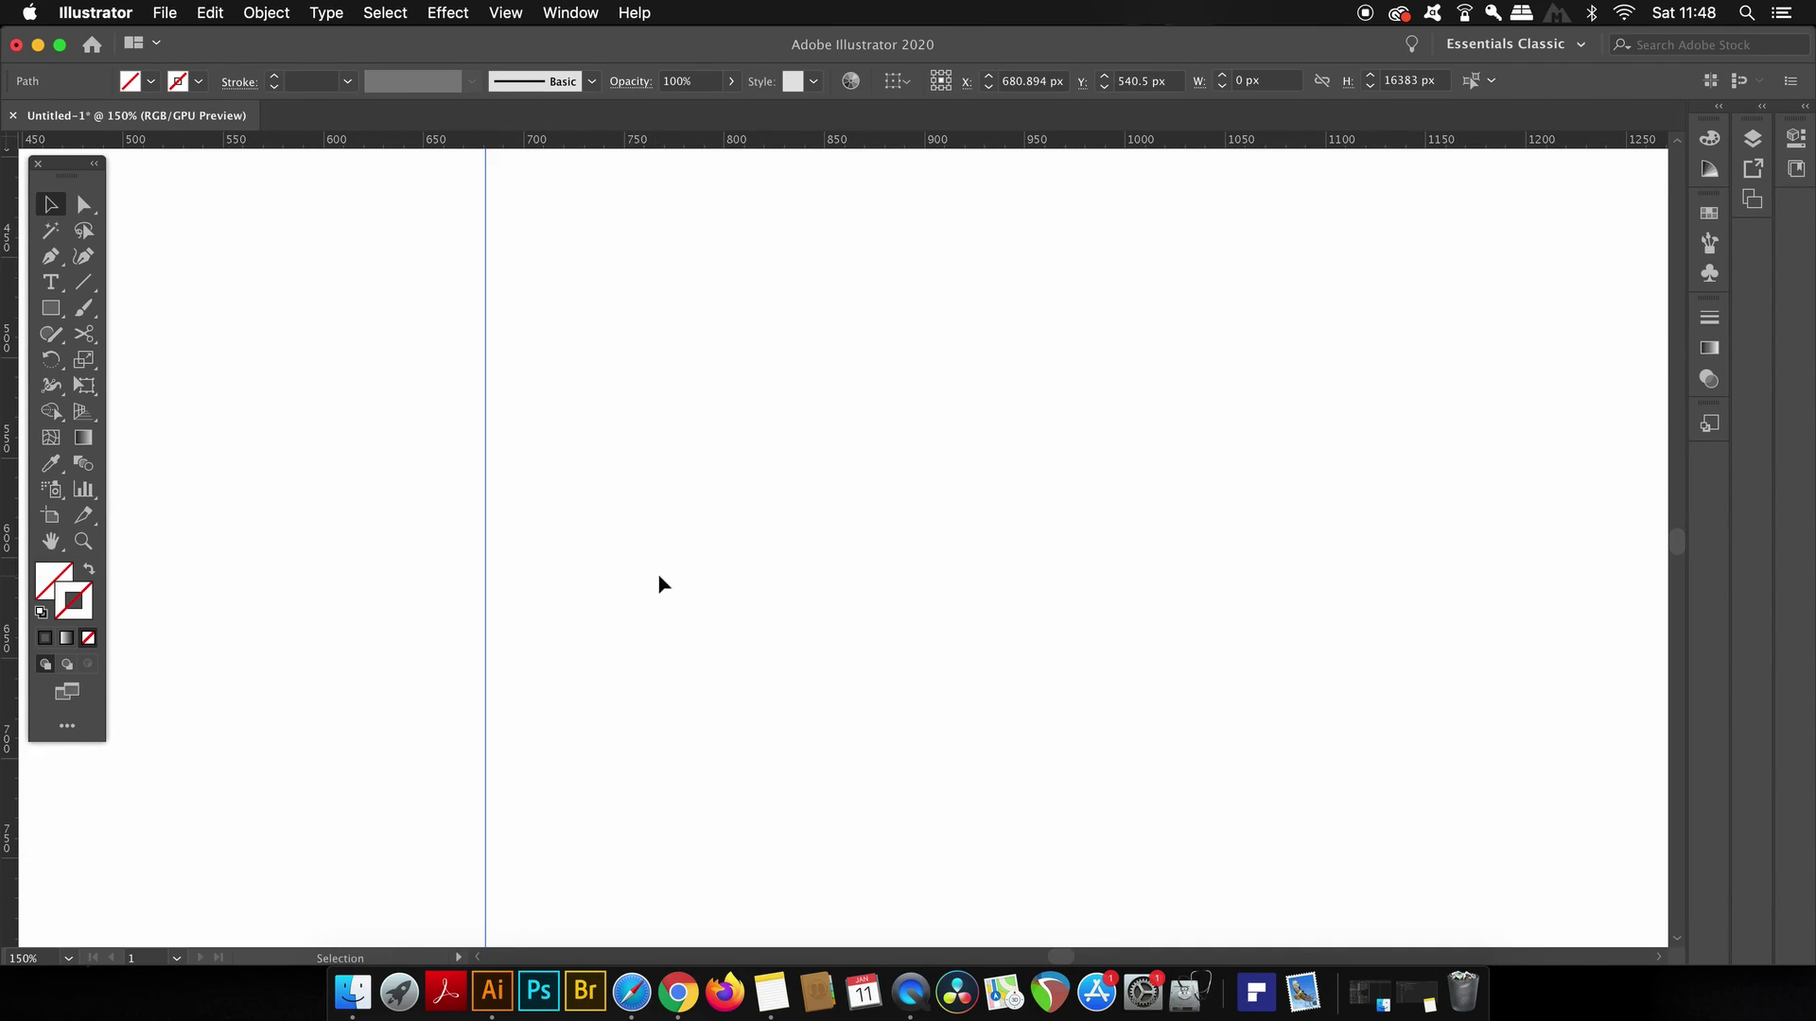
key("Delete")
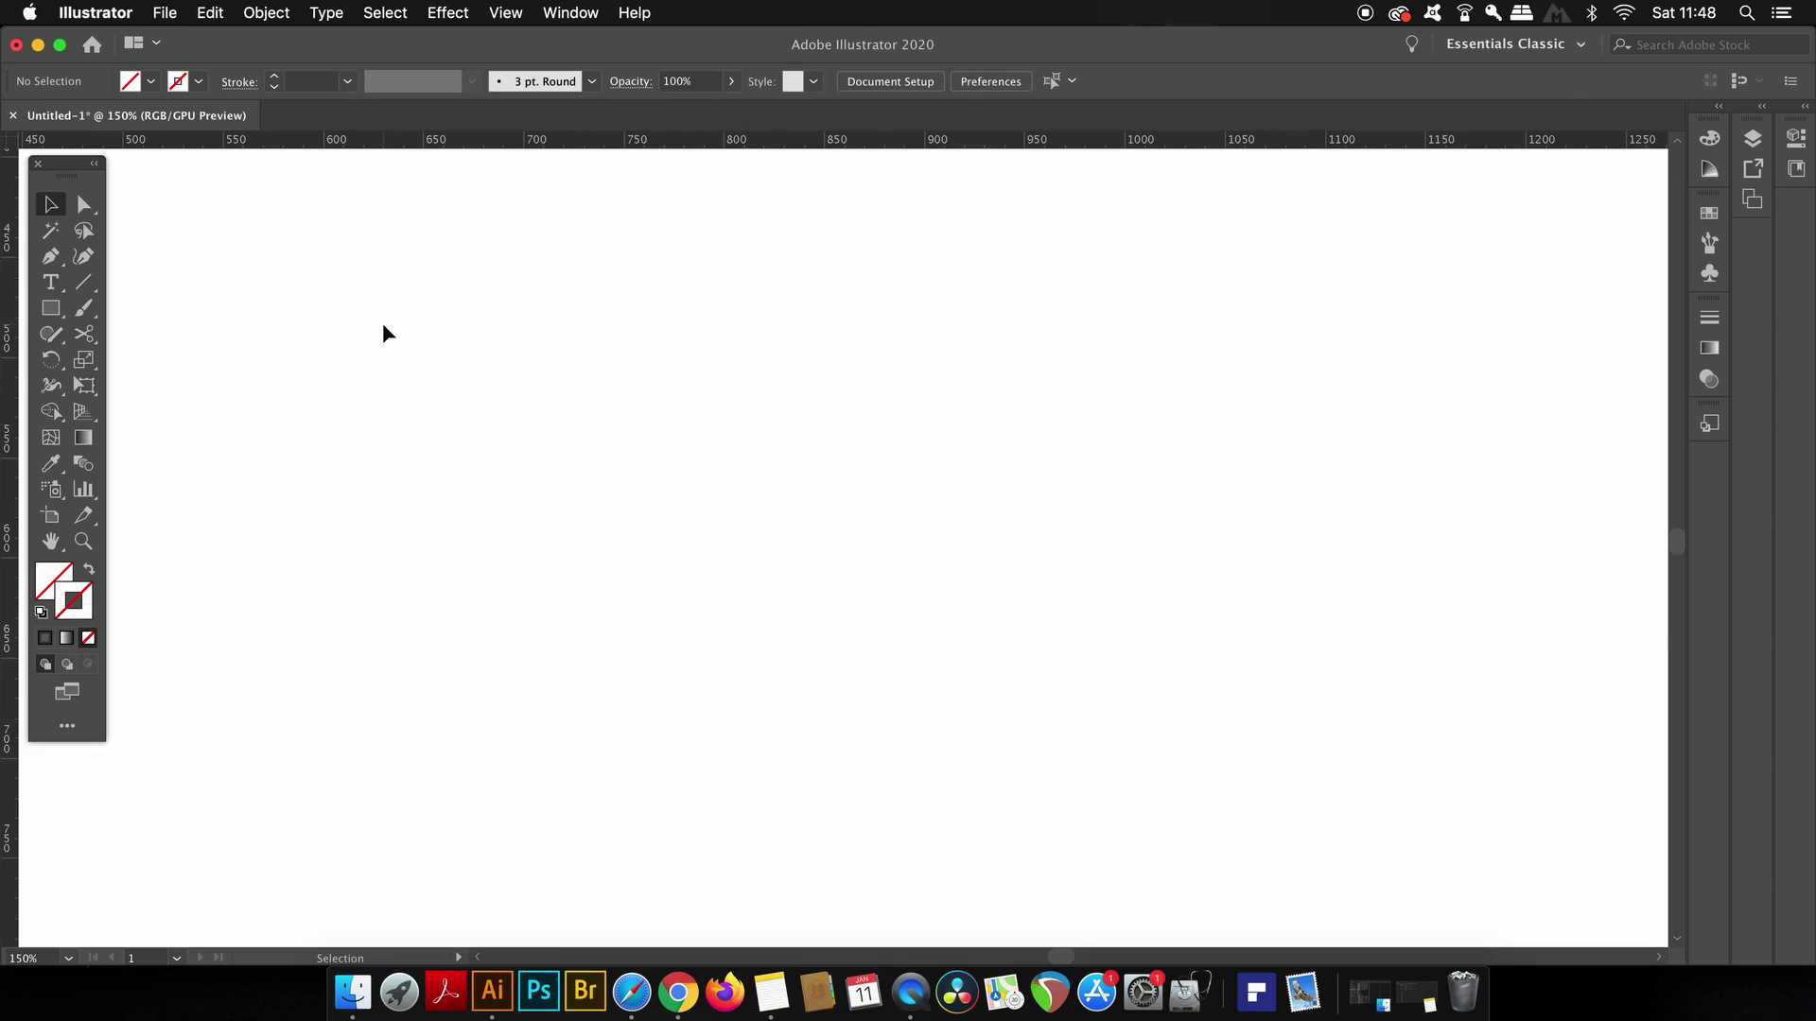
left_click(45, 637)
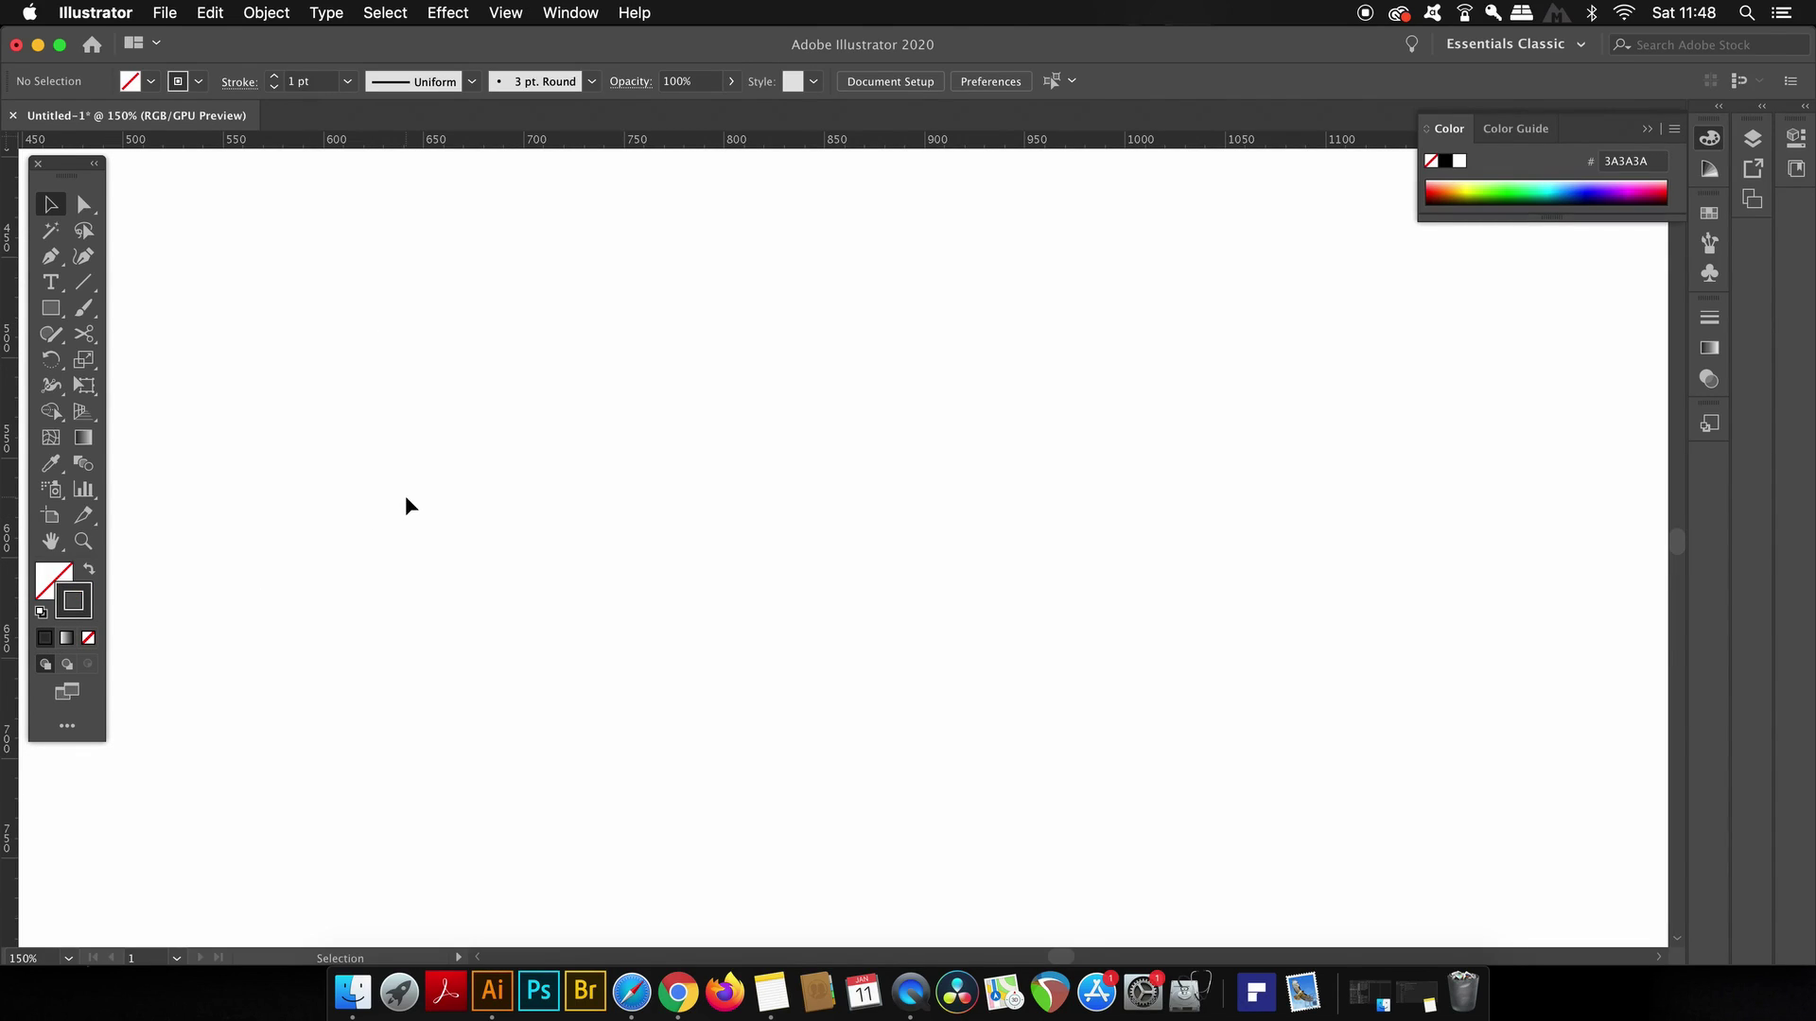
Draw a large triangle with the Polygon tool, reducing its sides to three.
left_click_drag(51, 307, 180, 386)
left_click_drag(507, 393, 677, 482)
key("Down")
key("Down")
key("Down")
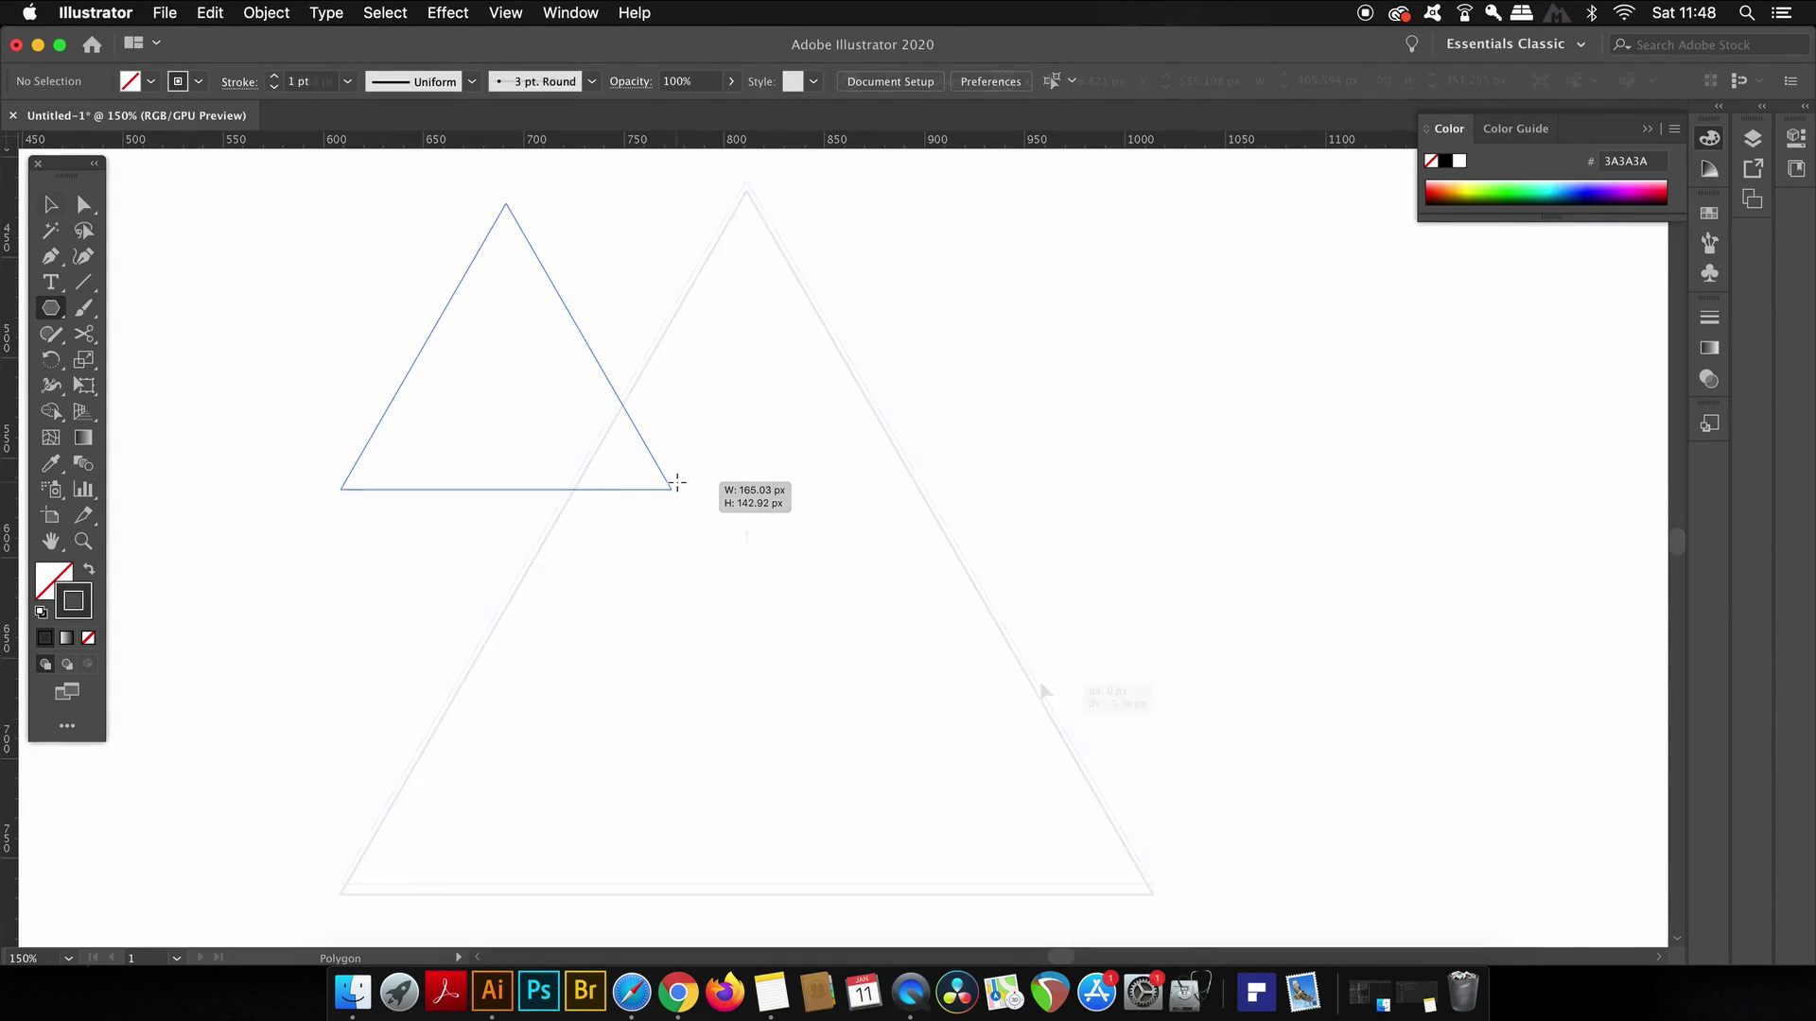
left_click_drag(1005, 681, 997, 592)
key("v")
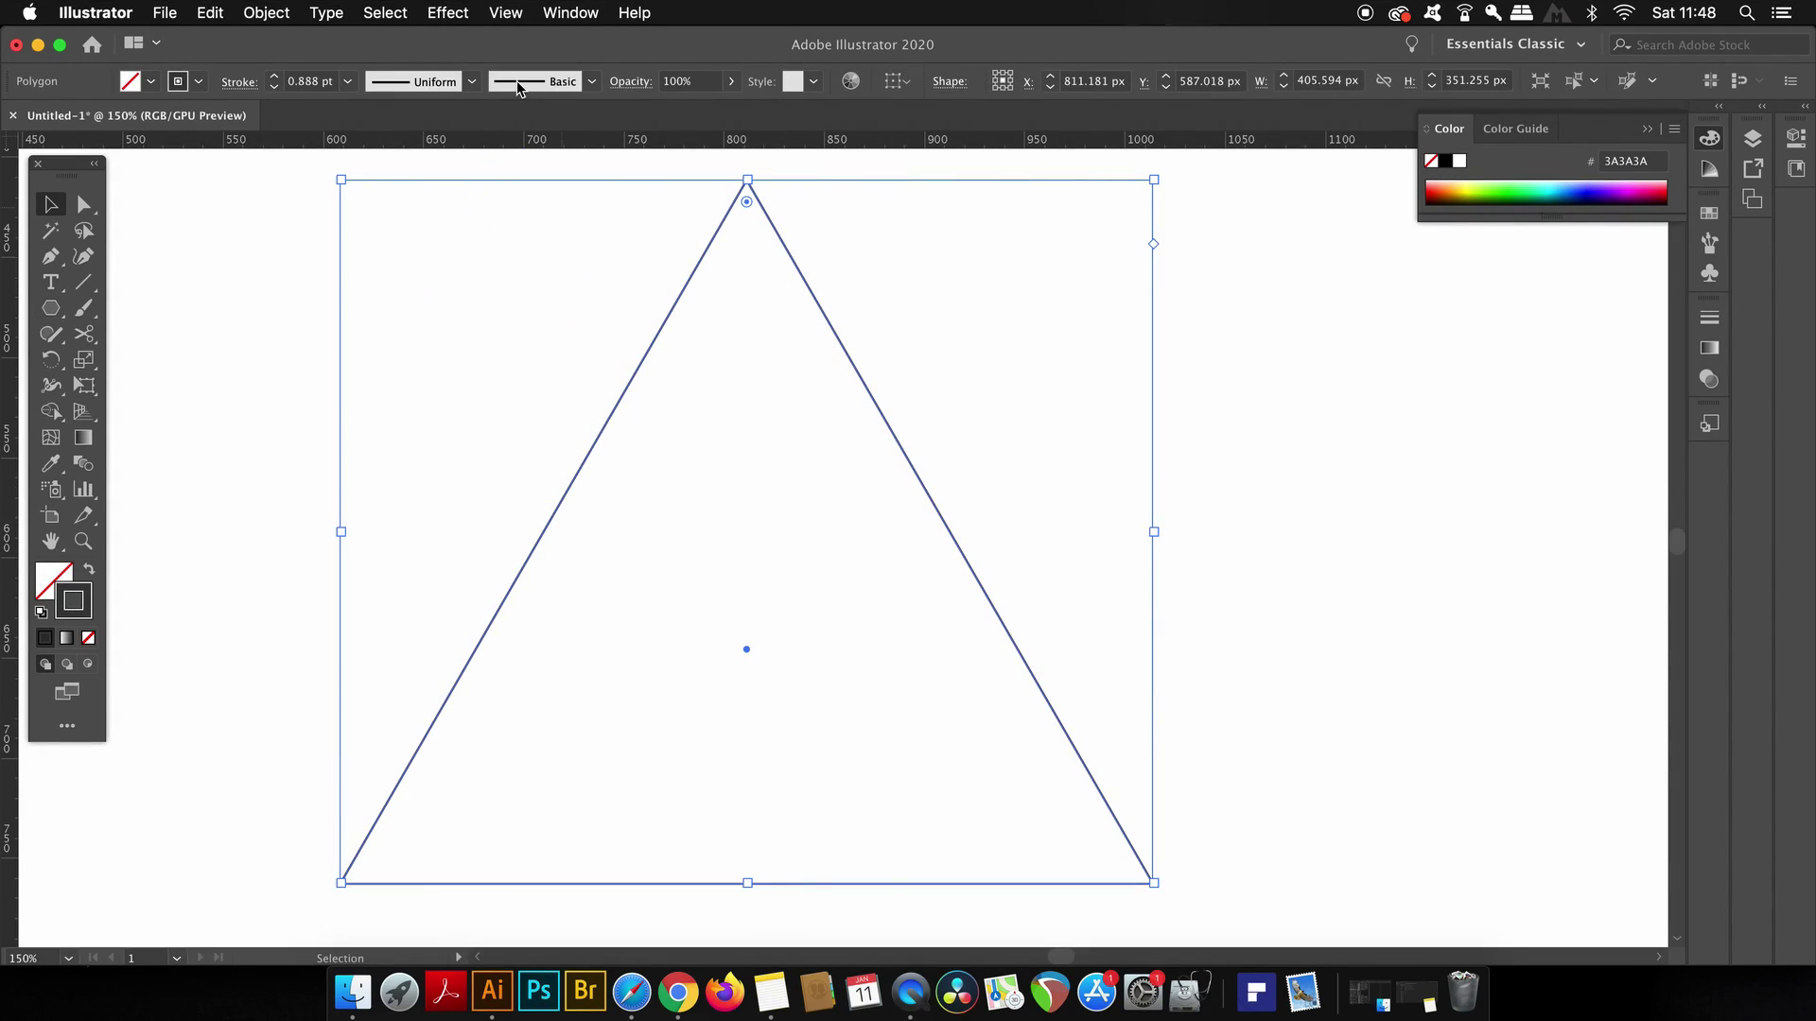
Turn the triangle into a guide with View > Guides > Make Guides, then undo it.
left_click(505, 12)
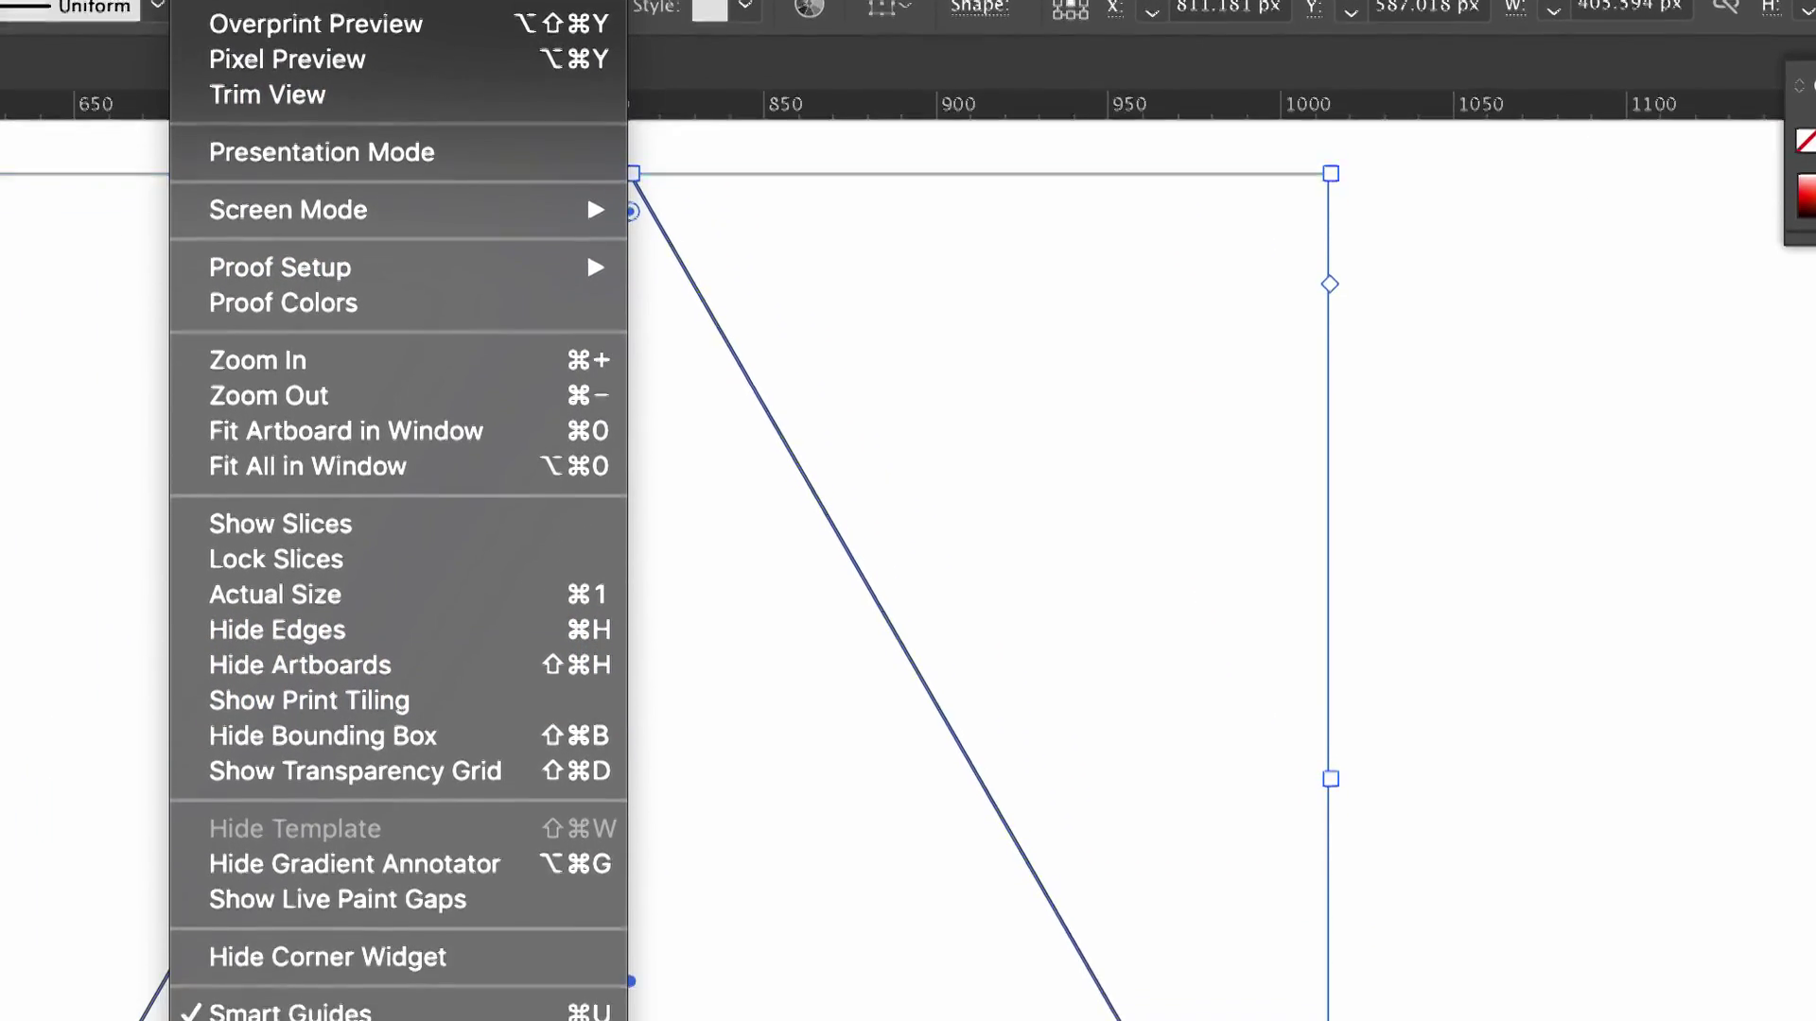
mouse_move(430, 941)
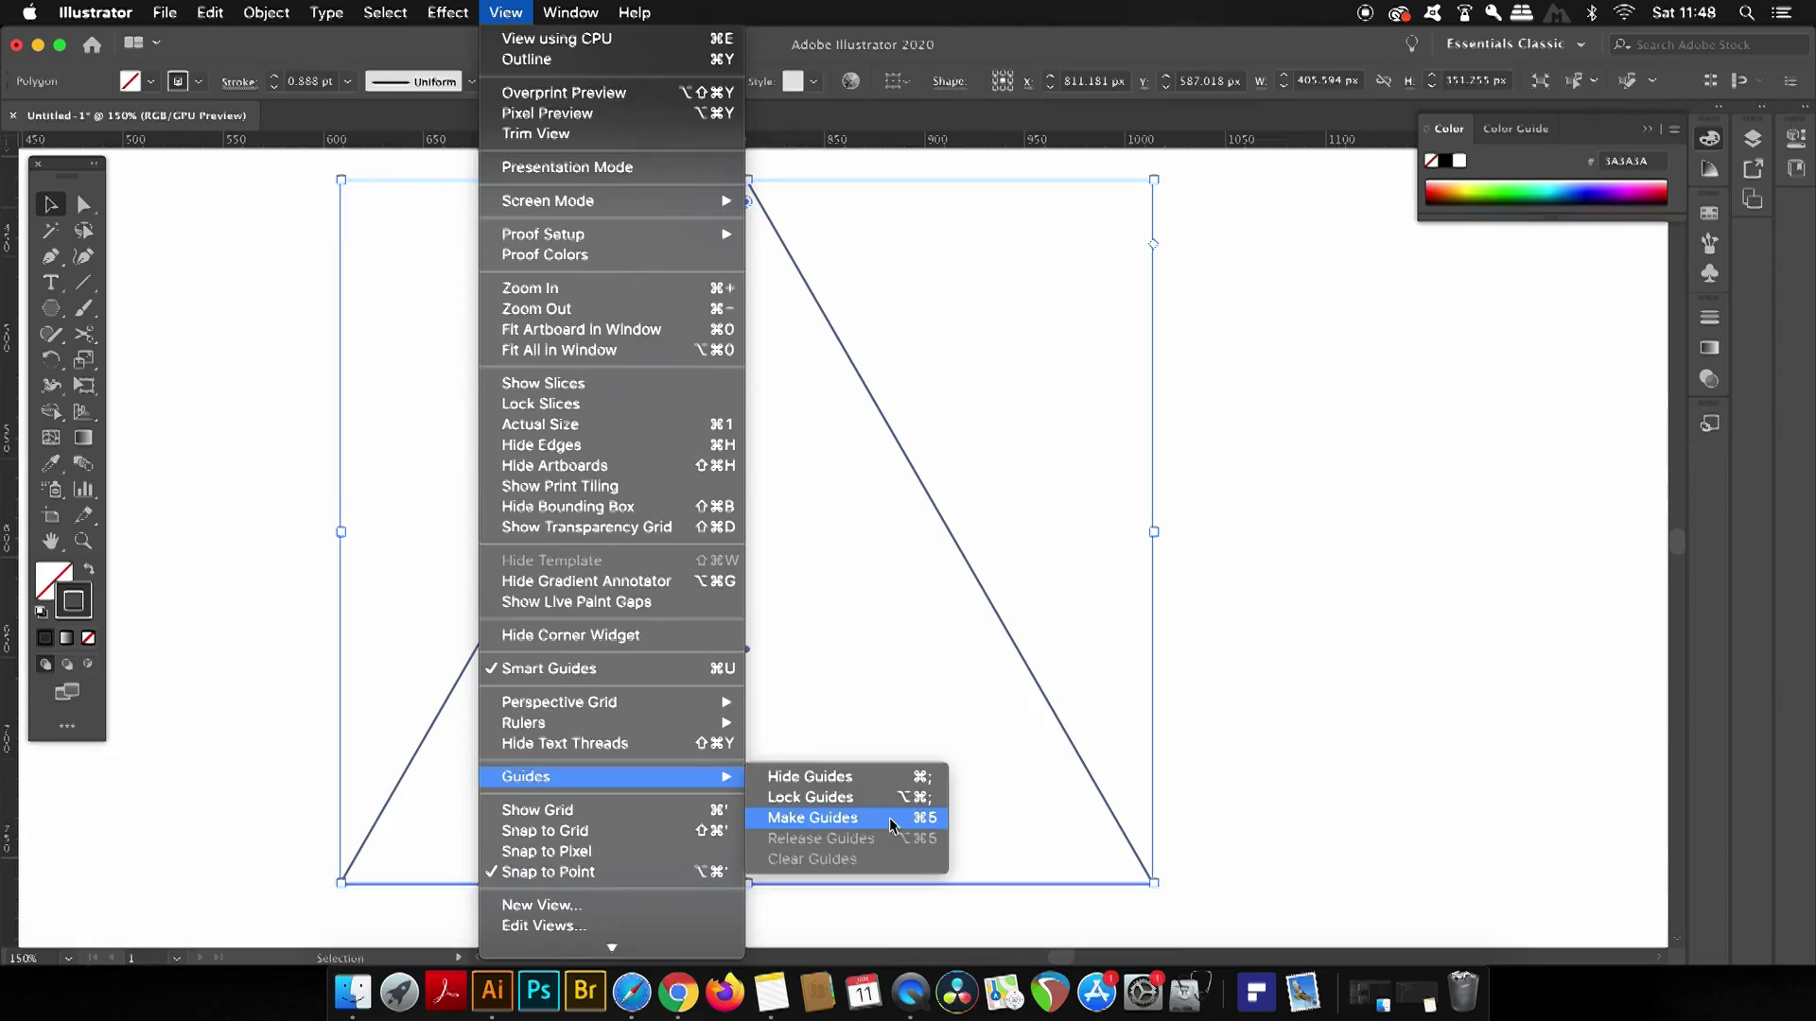
left_click(892, 820)
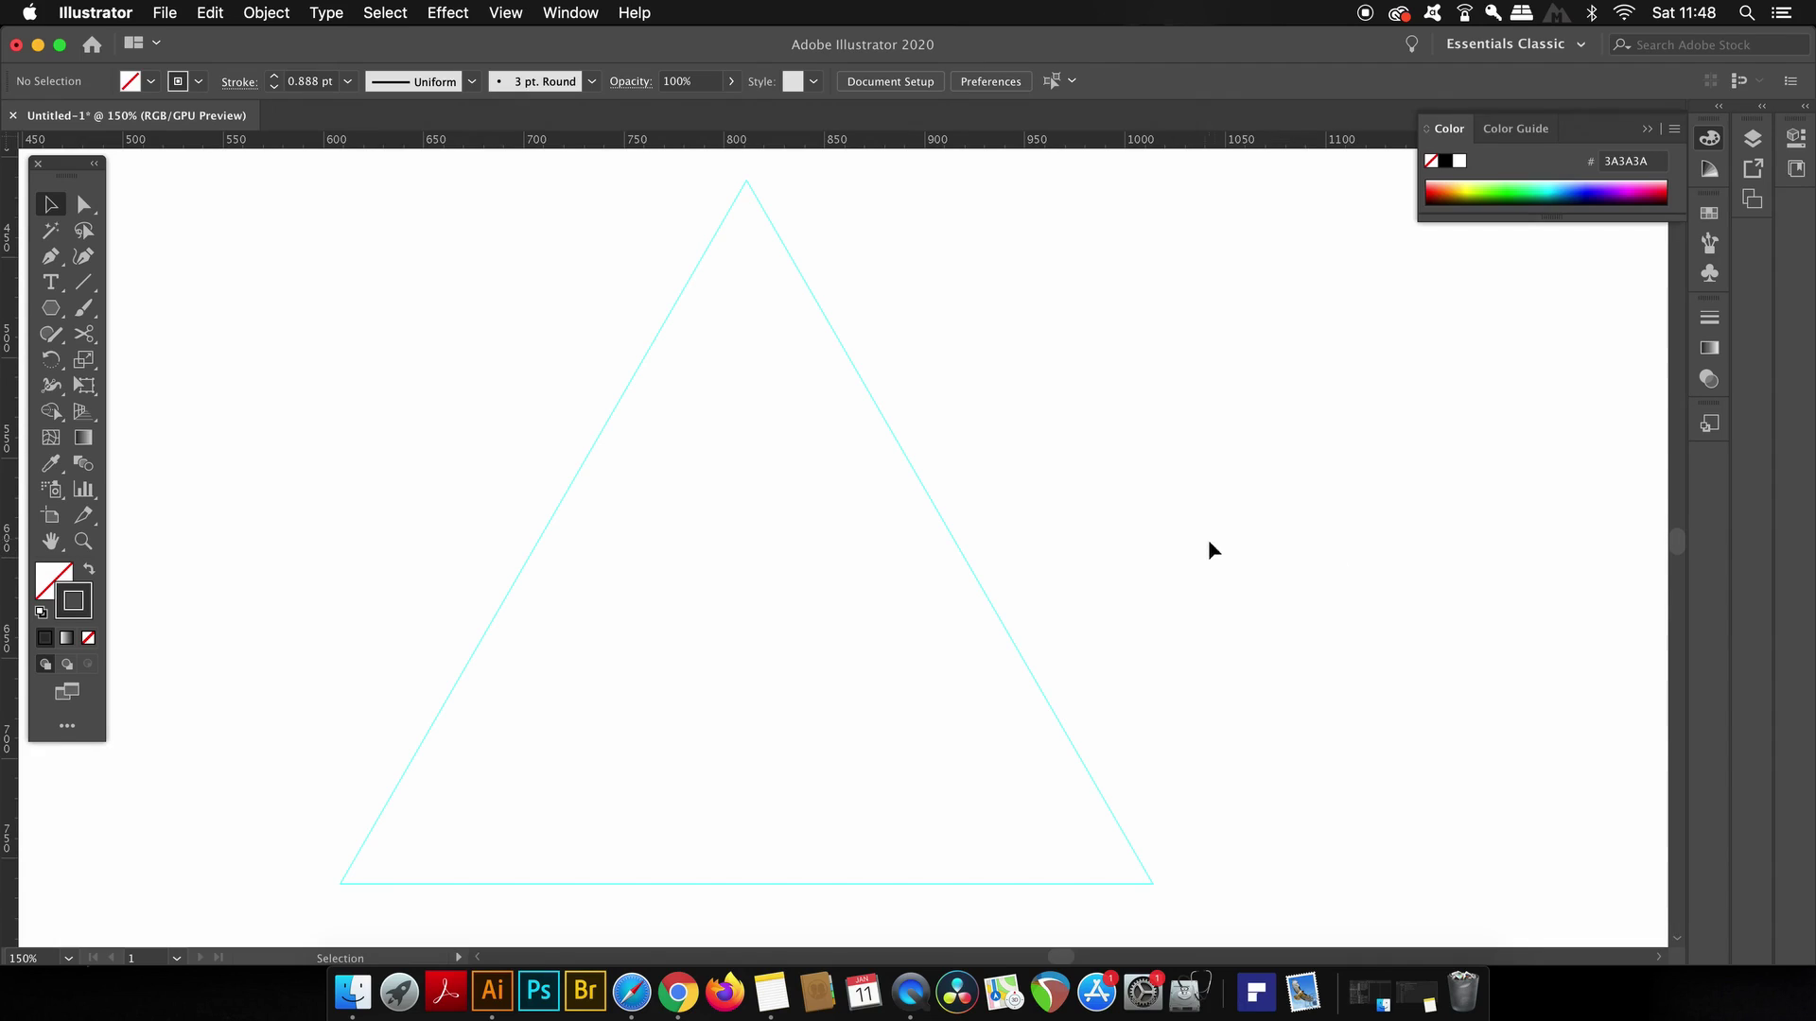
key("super+z")
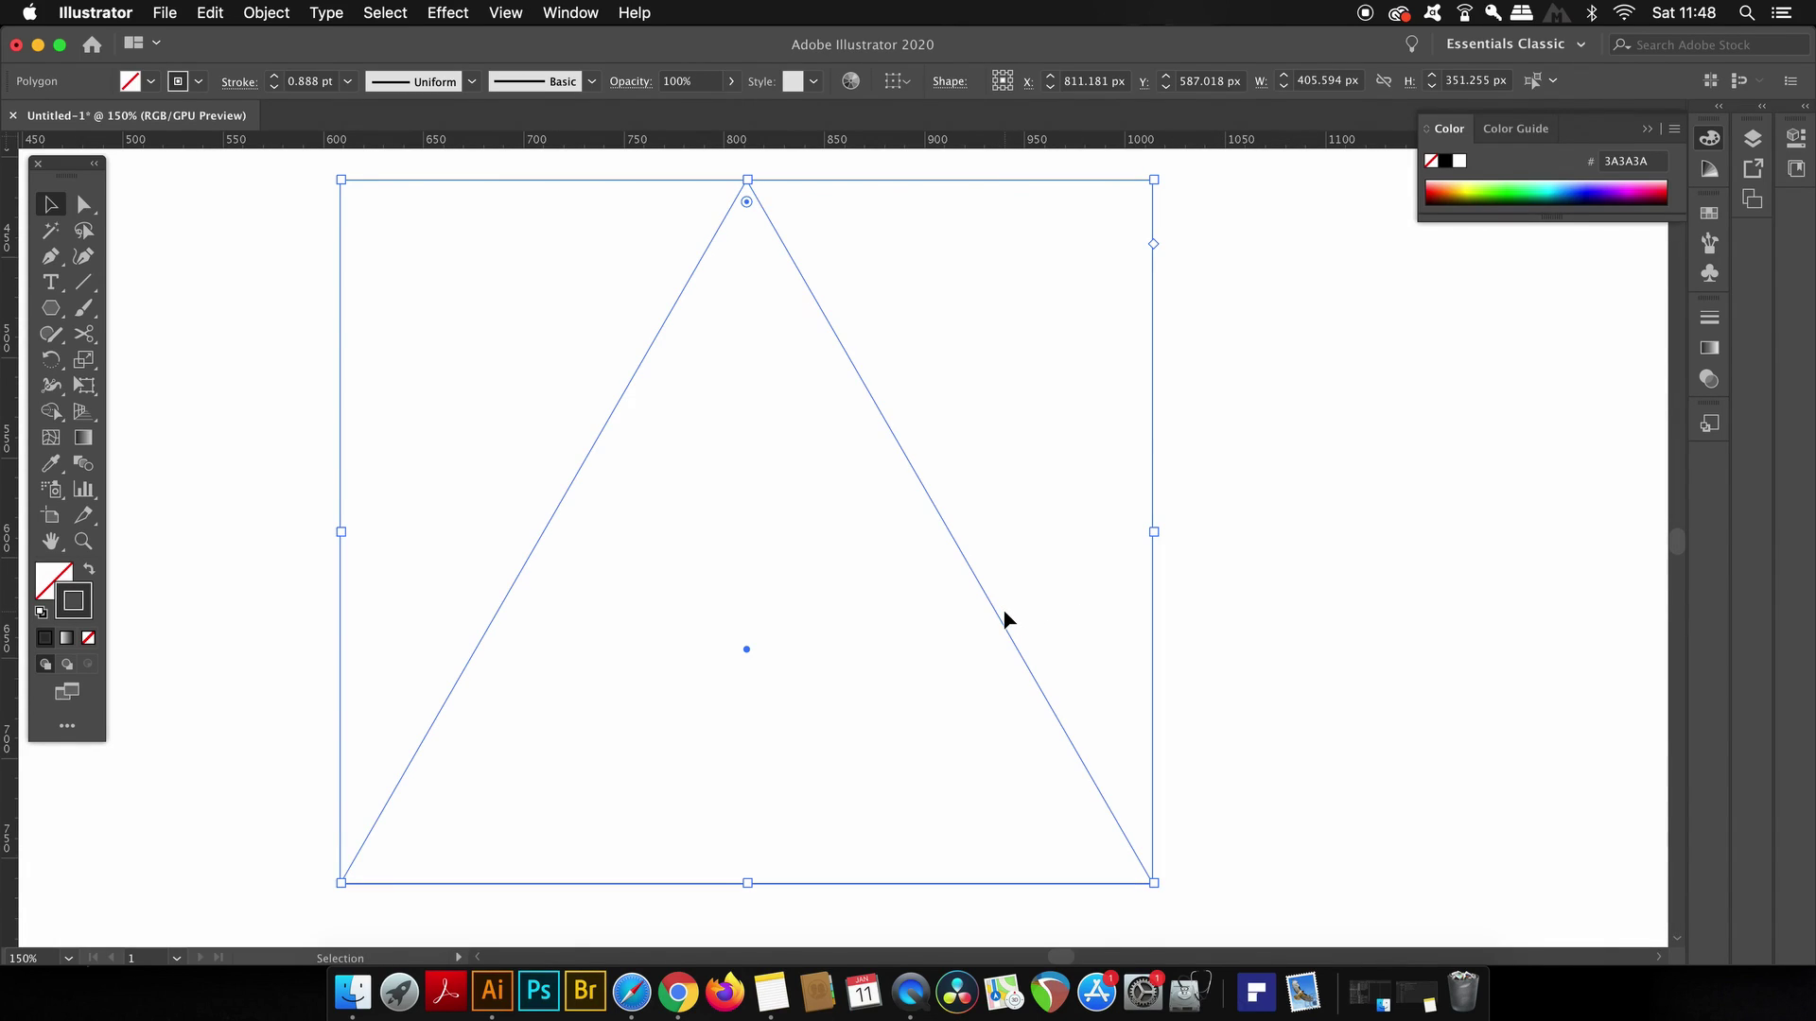
Move the triangle about 100 px right, rotate it 90°, and make it a guide.
left_click_drag(1004, 619, 1102, 621)
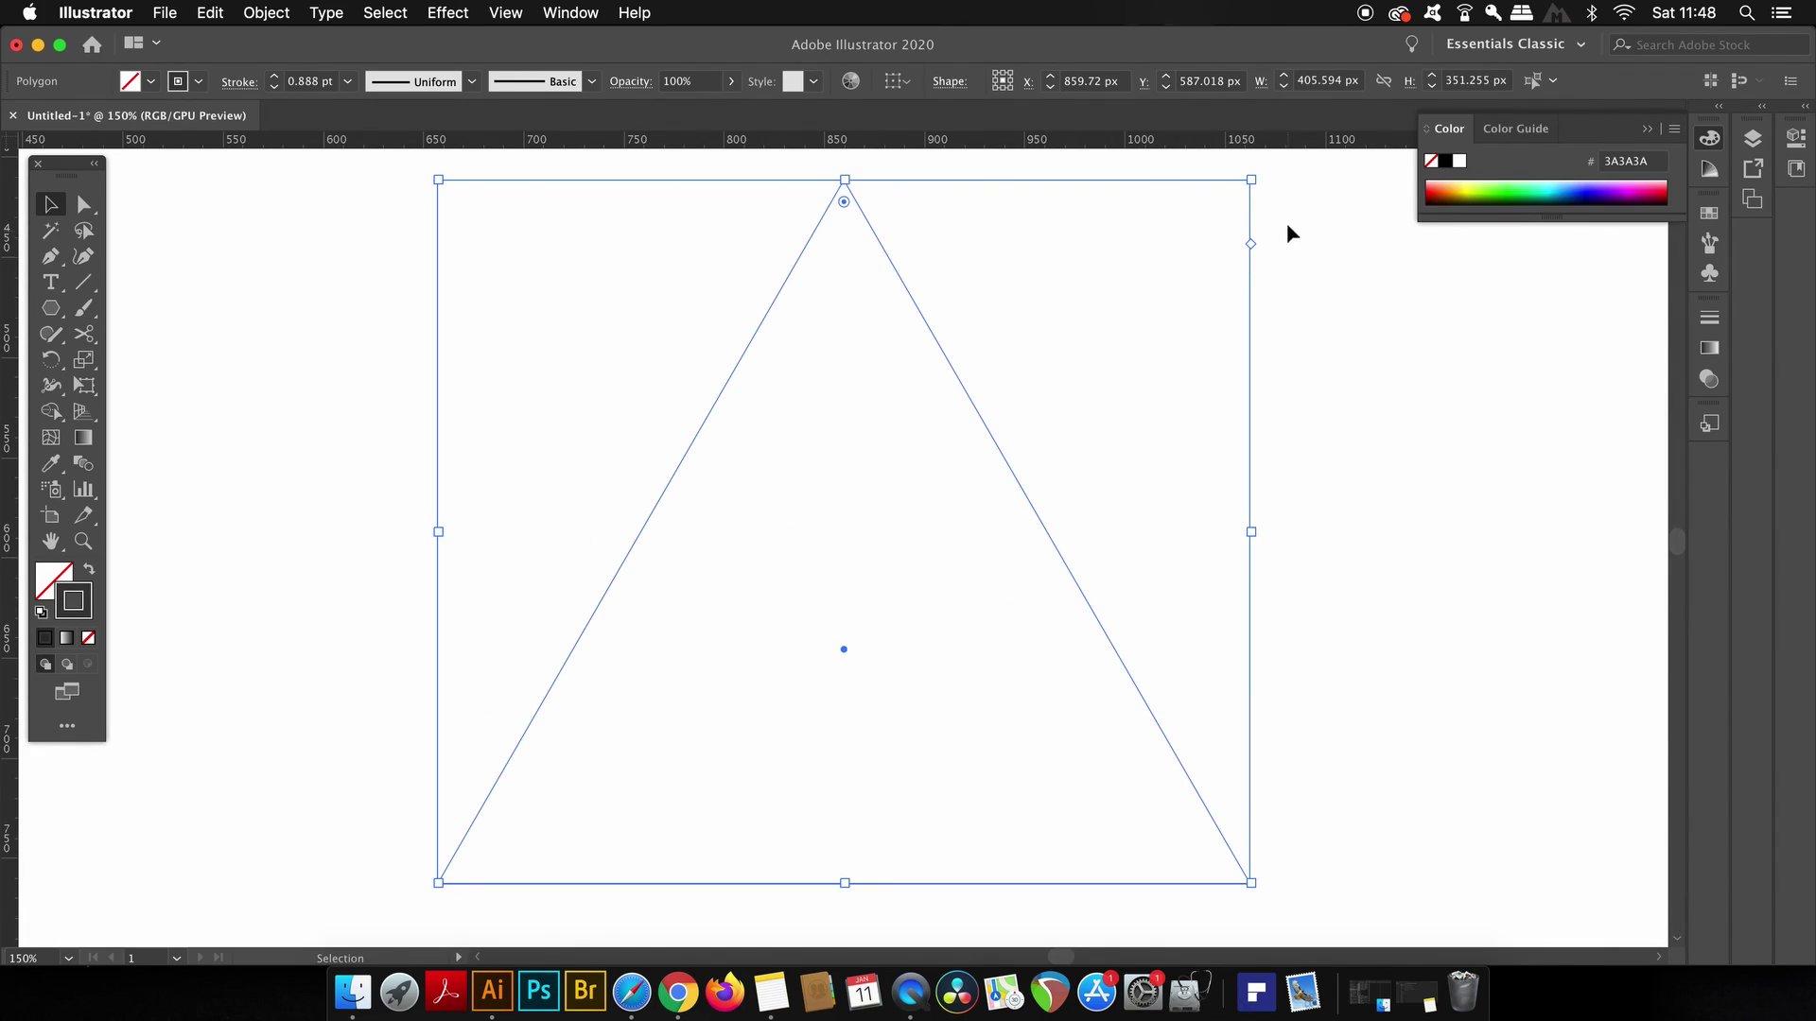
left_click_drag(1264, 175, 1318, 486)
key("super+5")
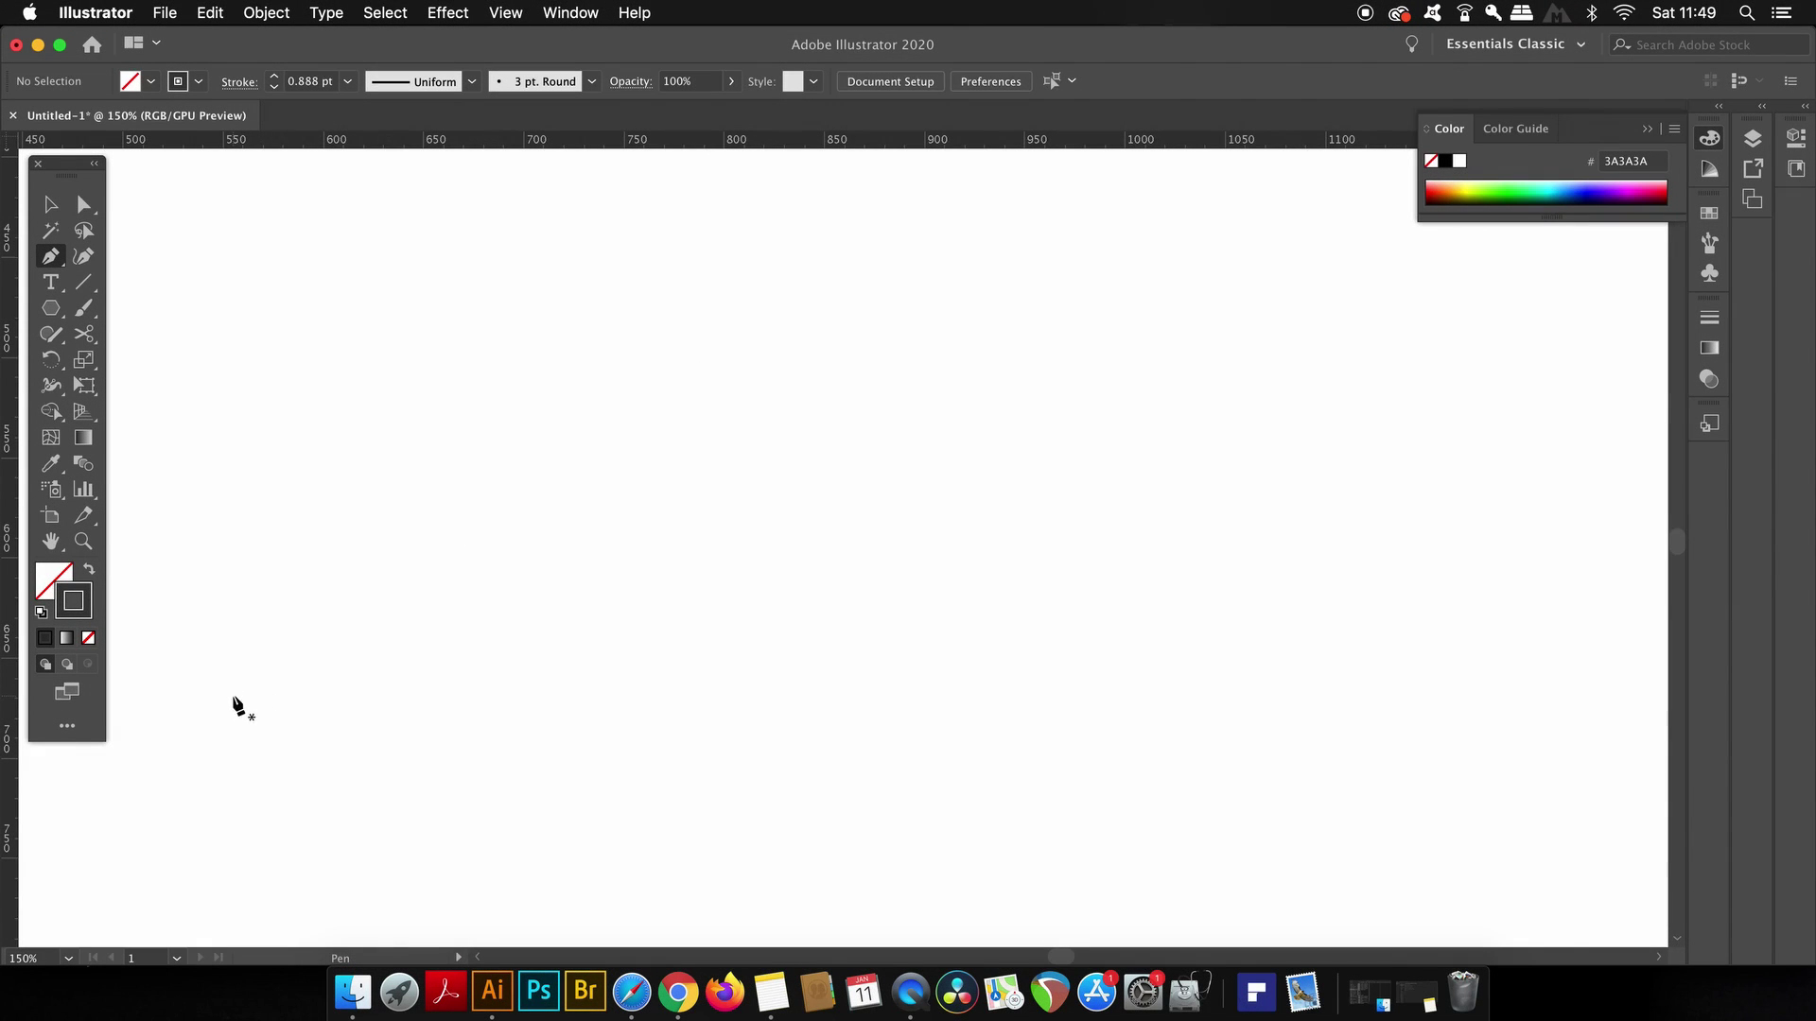
left_click(233, 696)
Draw a diagonal line and repeat offset copies into about 35 parallel lines.
left_click(756, 172)
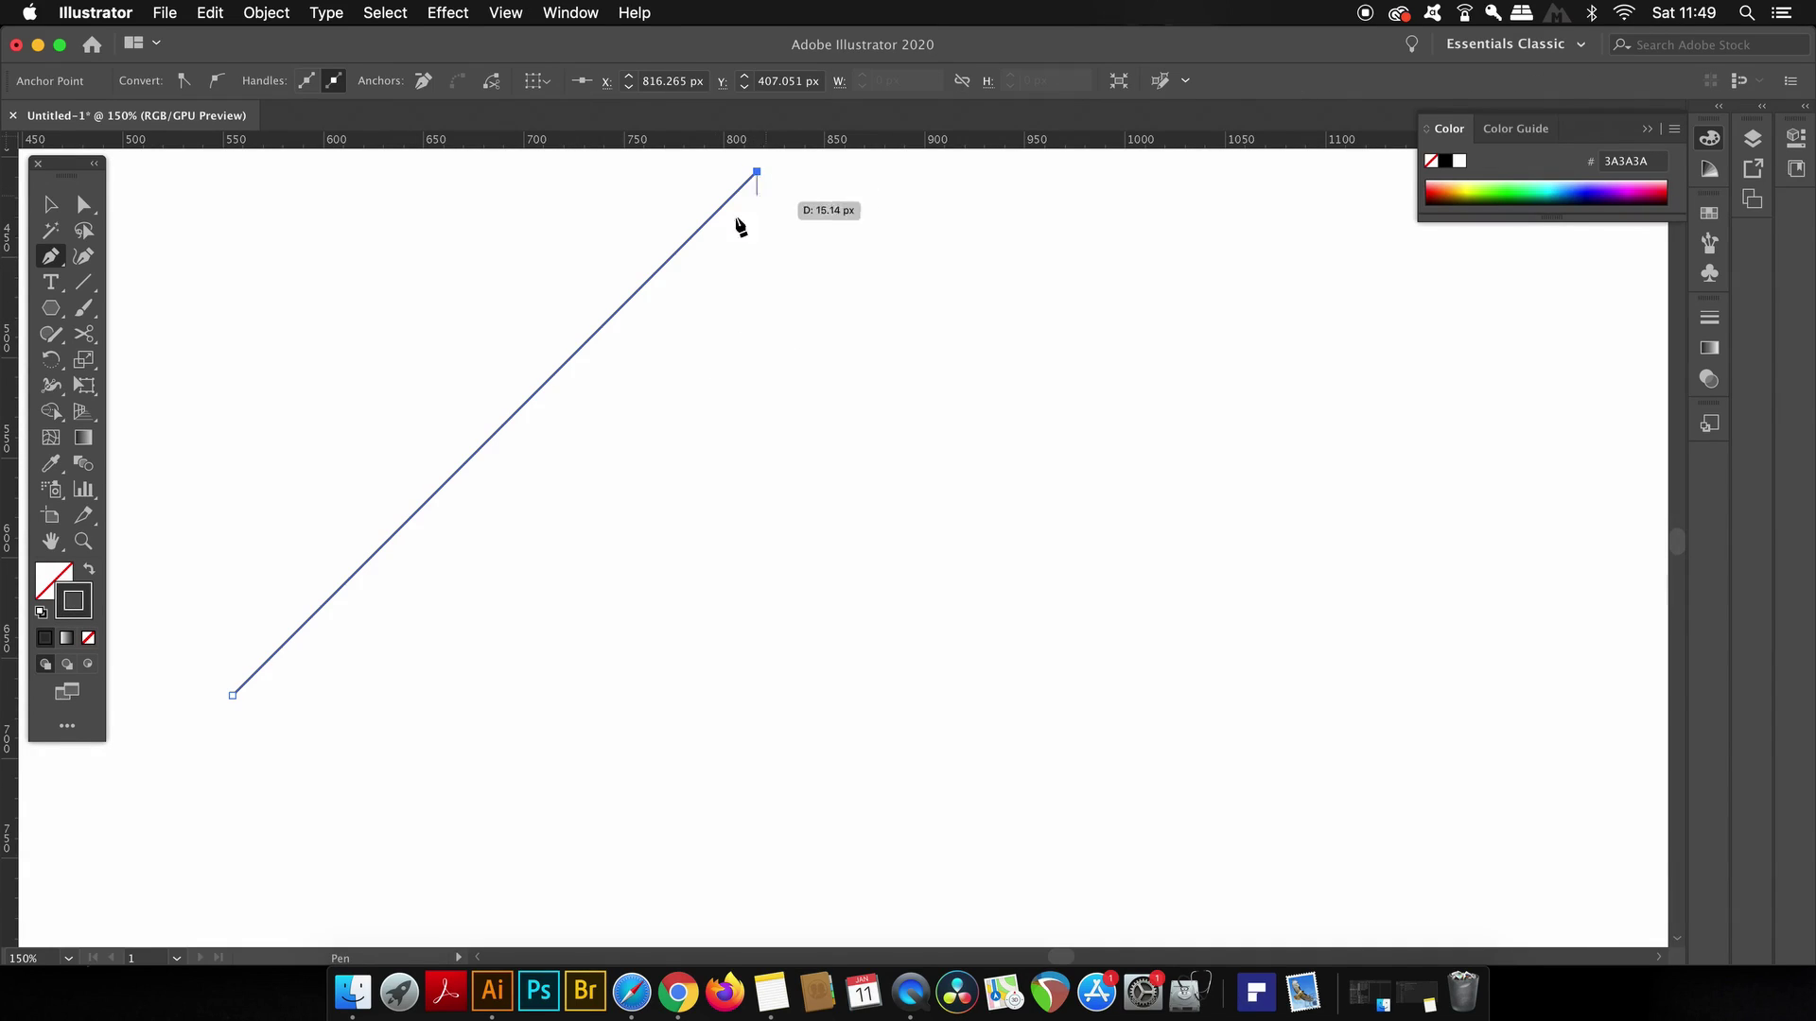
key("v")
left_click_drag(606, 323, 610, 358)
key("super+d")
key("super+d")
key("super+d")
key("super+d")
key("super+d")
key("super+d")
key("super+d")
key("super+d")
key("super+d")
key("super+d")
key("super+d")
key("super+d")
key("super+d")
key("super+d")
key("super+d")
key("super+d")
key("super+d")
key("super+d")
key("super+d")
key("super+d")
key("super+d")
key("super+d")
key("super+d")
key("super+d")
key("super+d")
key("super+d")
key("super+d")
key("super+d")
key("super+d")
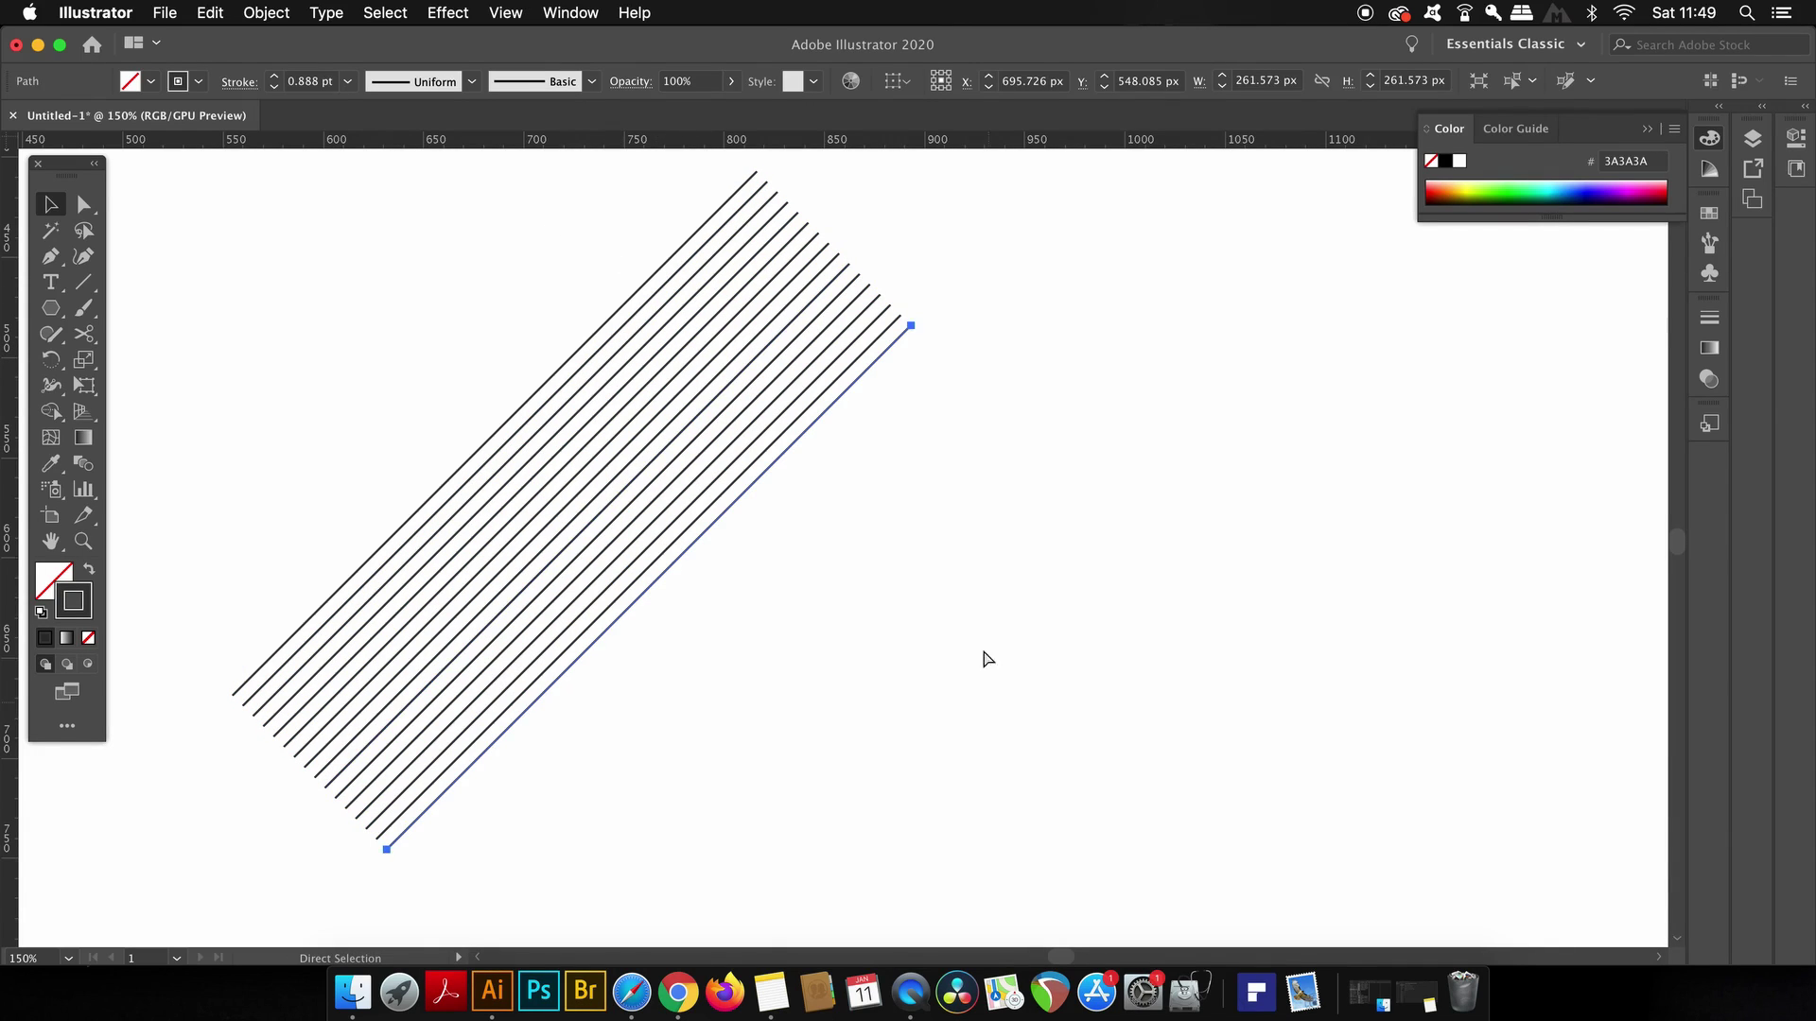
key("super+d")
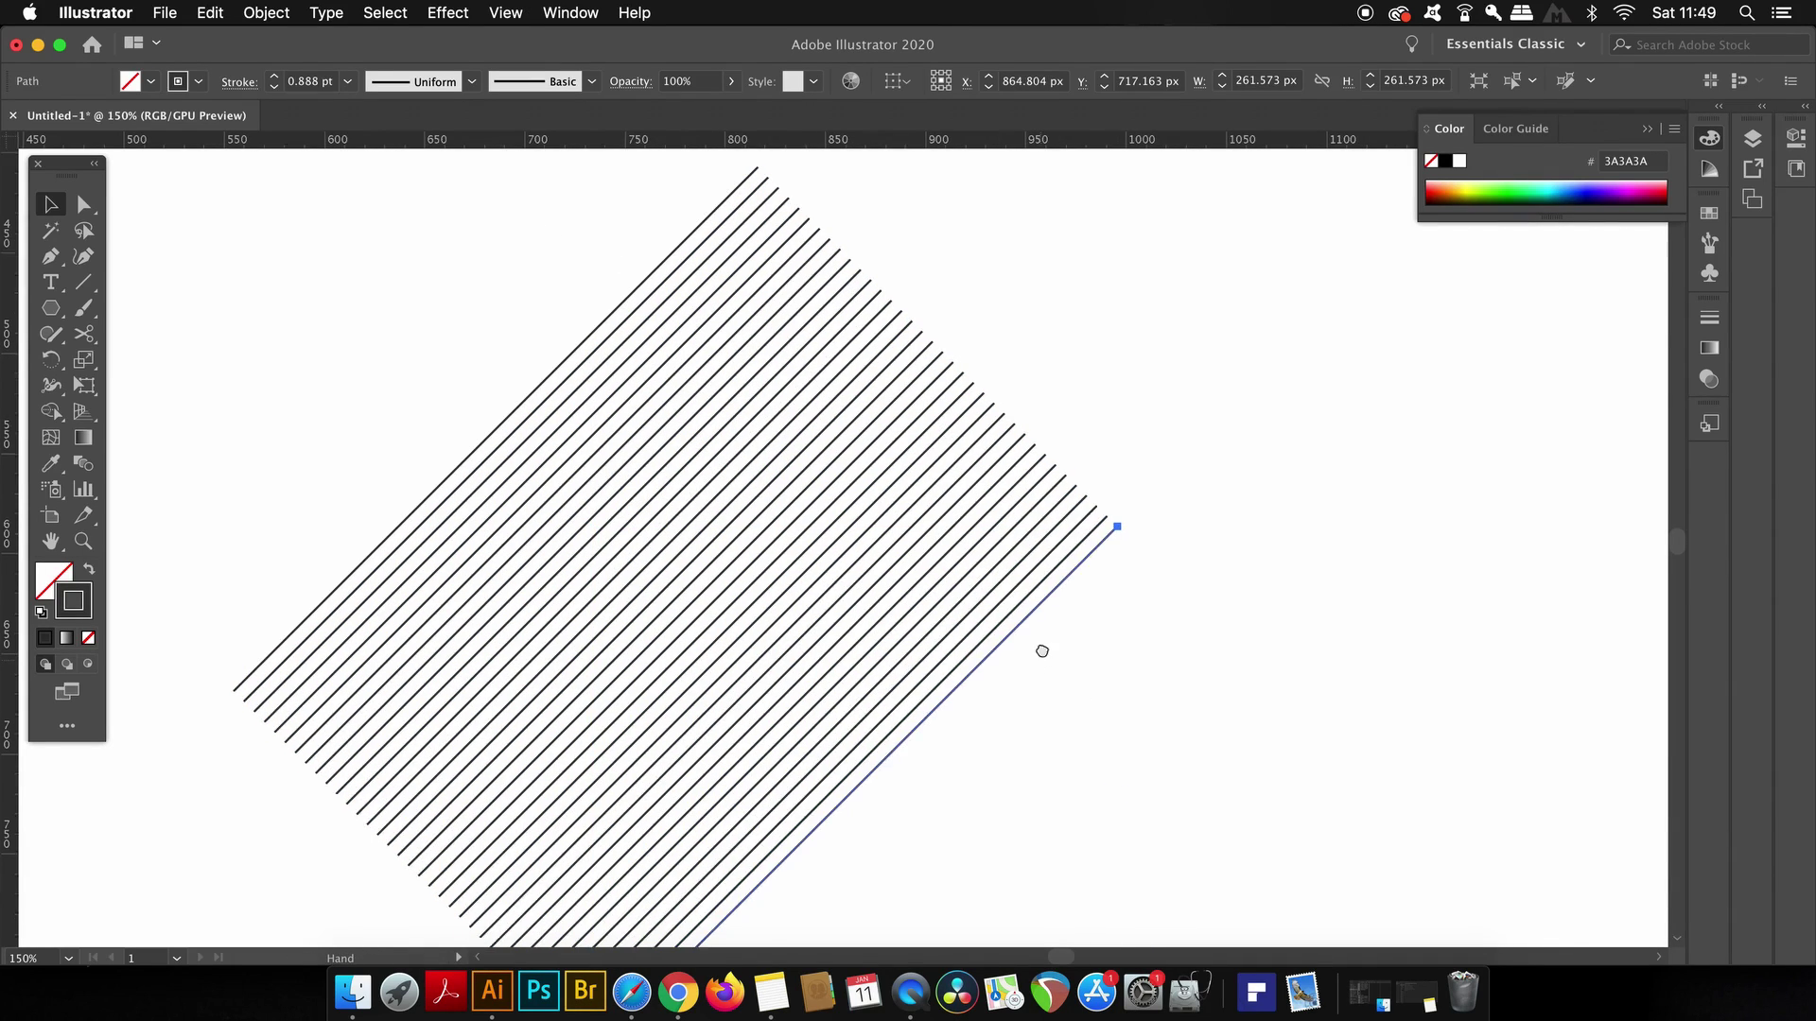
Marquee-select all the parallel lines and zoom out to see the whole block.
left_click_drag(1041, 657, 1046, 595)
left_click(412, 279)
left_click_drag(404, 276, 1347, 844)
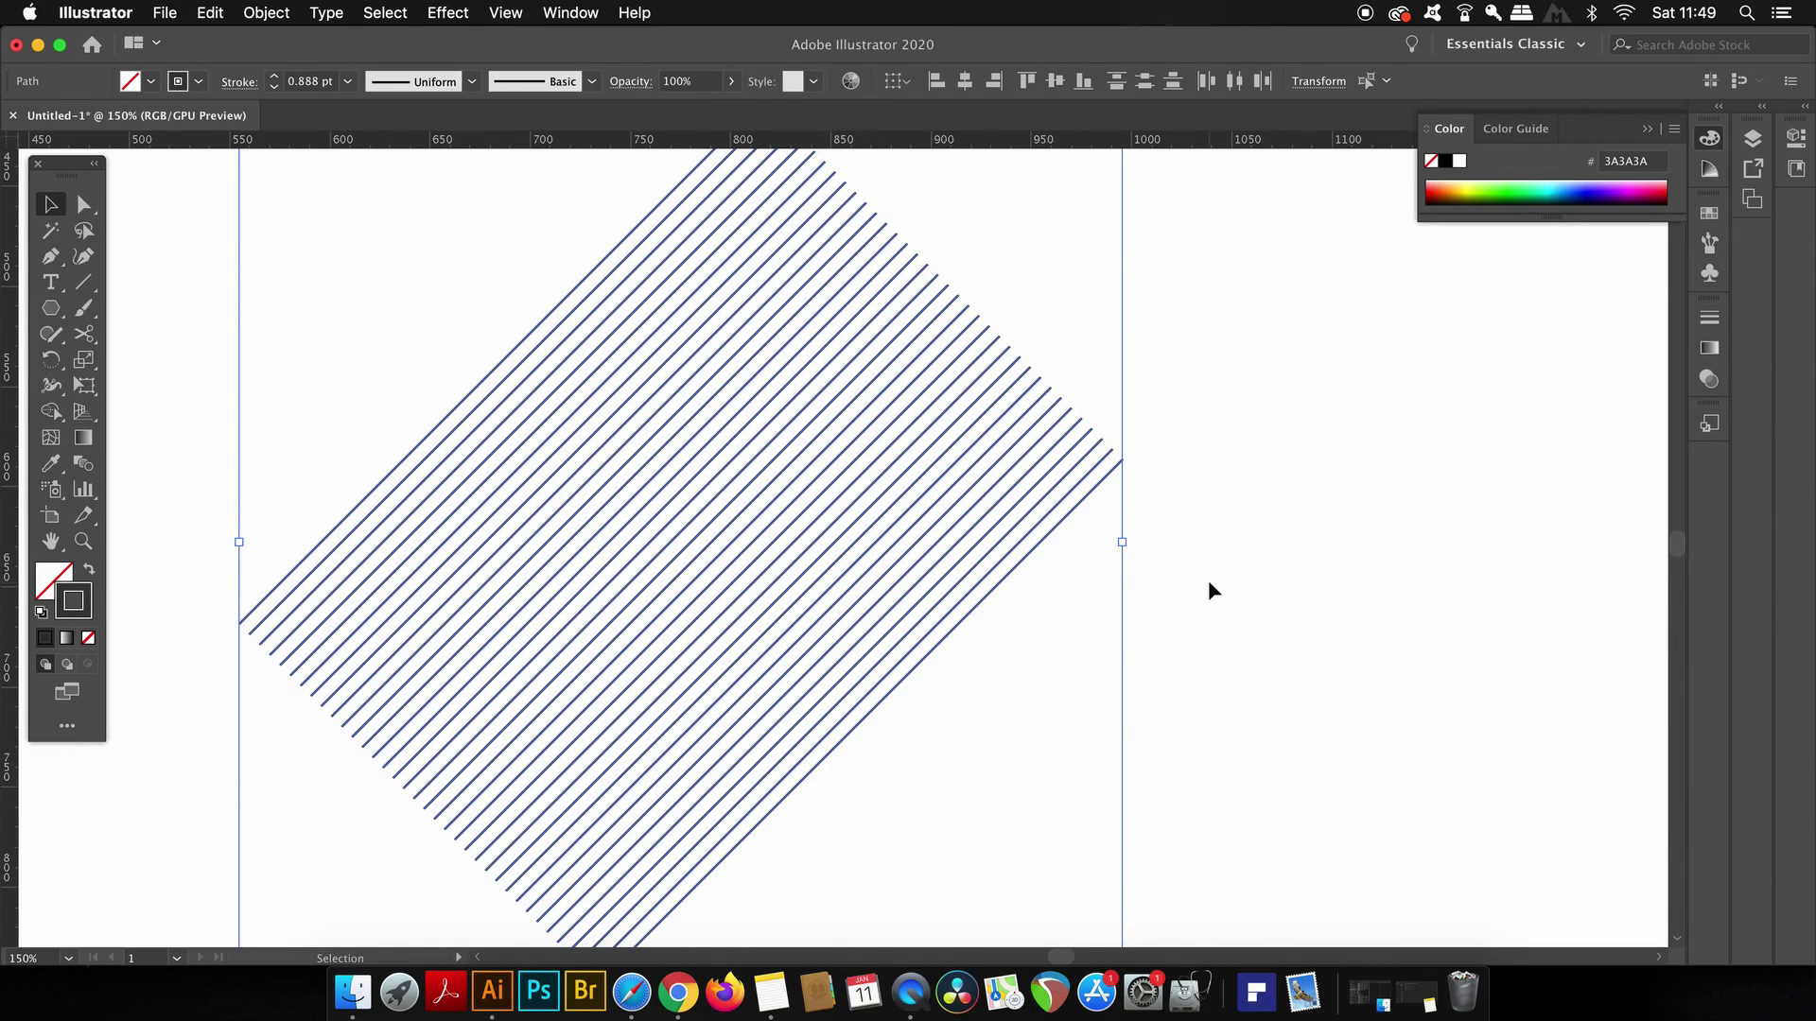
key("super+minus")
left_click(266, 13)
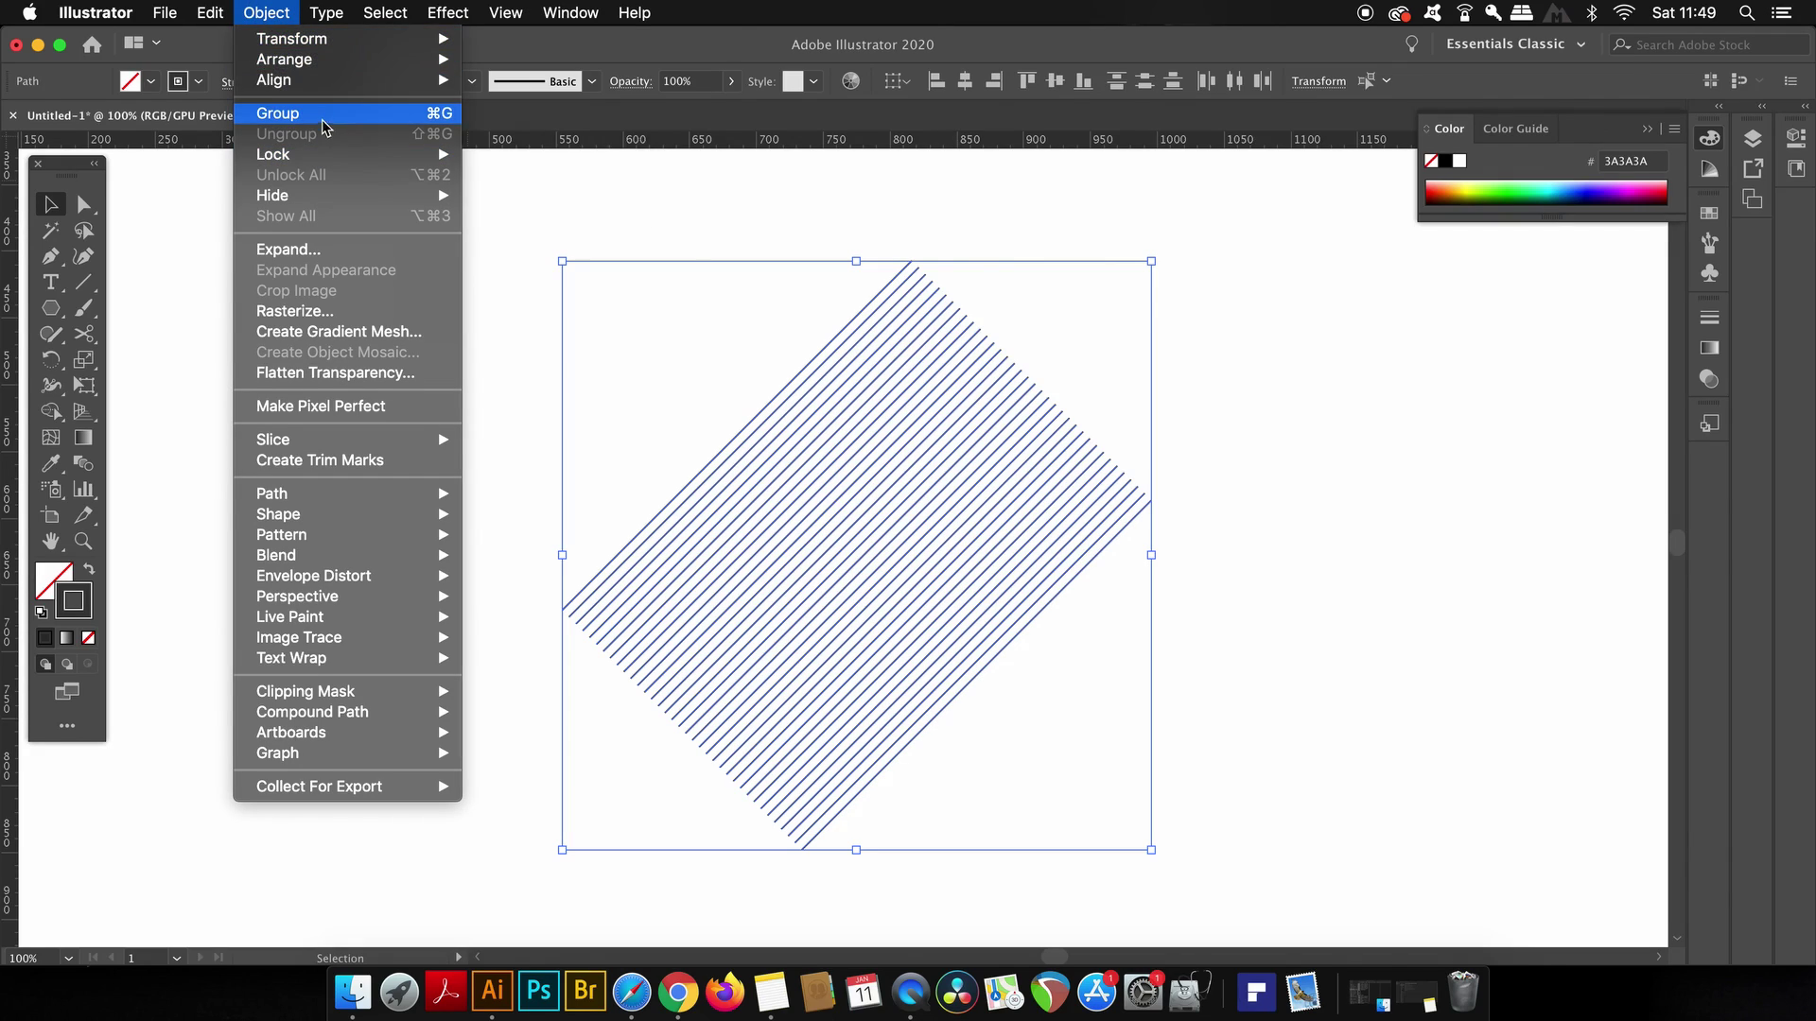
Make a 90° rotated copy of the lines via Object > Transform > Rotate, forming a crosshatch.
mouse_move(360, 40)
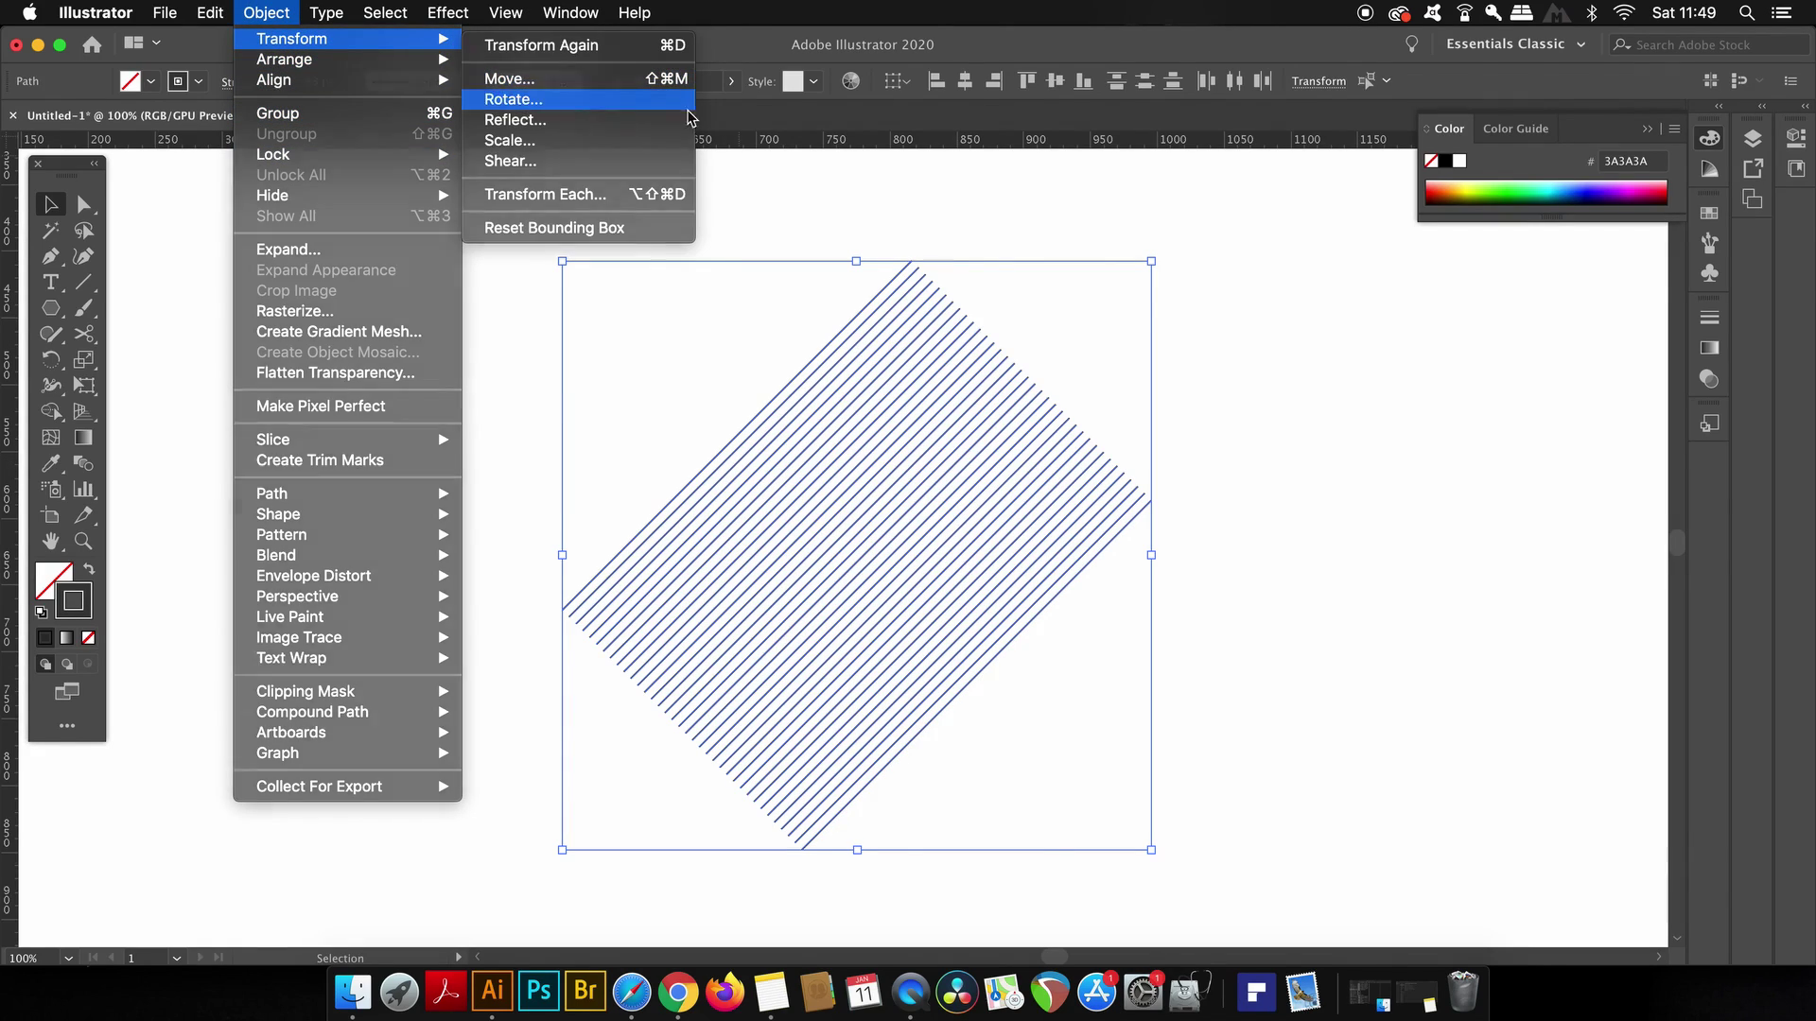
left_click(564, 99)
type("90")
left_click(1121, 610)
Select the whole crosshatch and convert it into guides with View > Guides > Make Guides.
left_click(1272, 508)
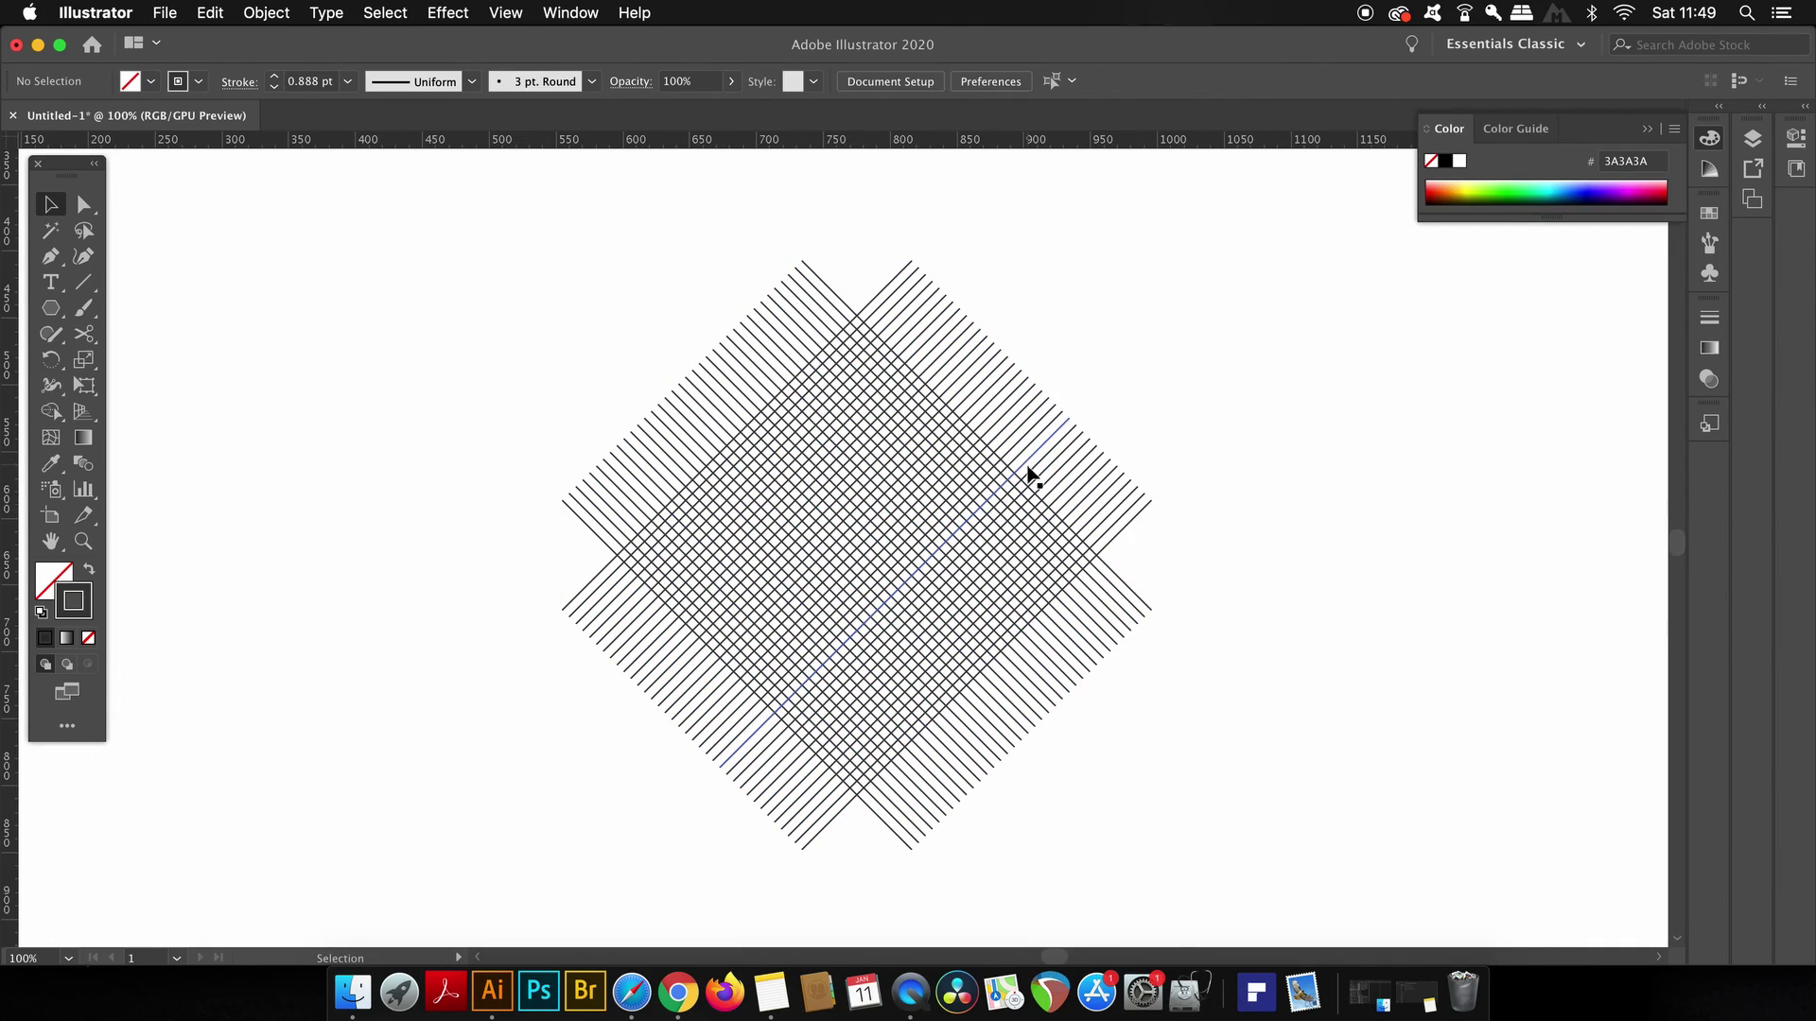
scroll(1029, 474, "up", 1)
scroll(924, 410, "down", 1)
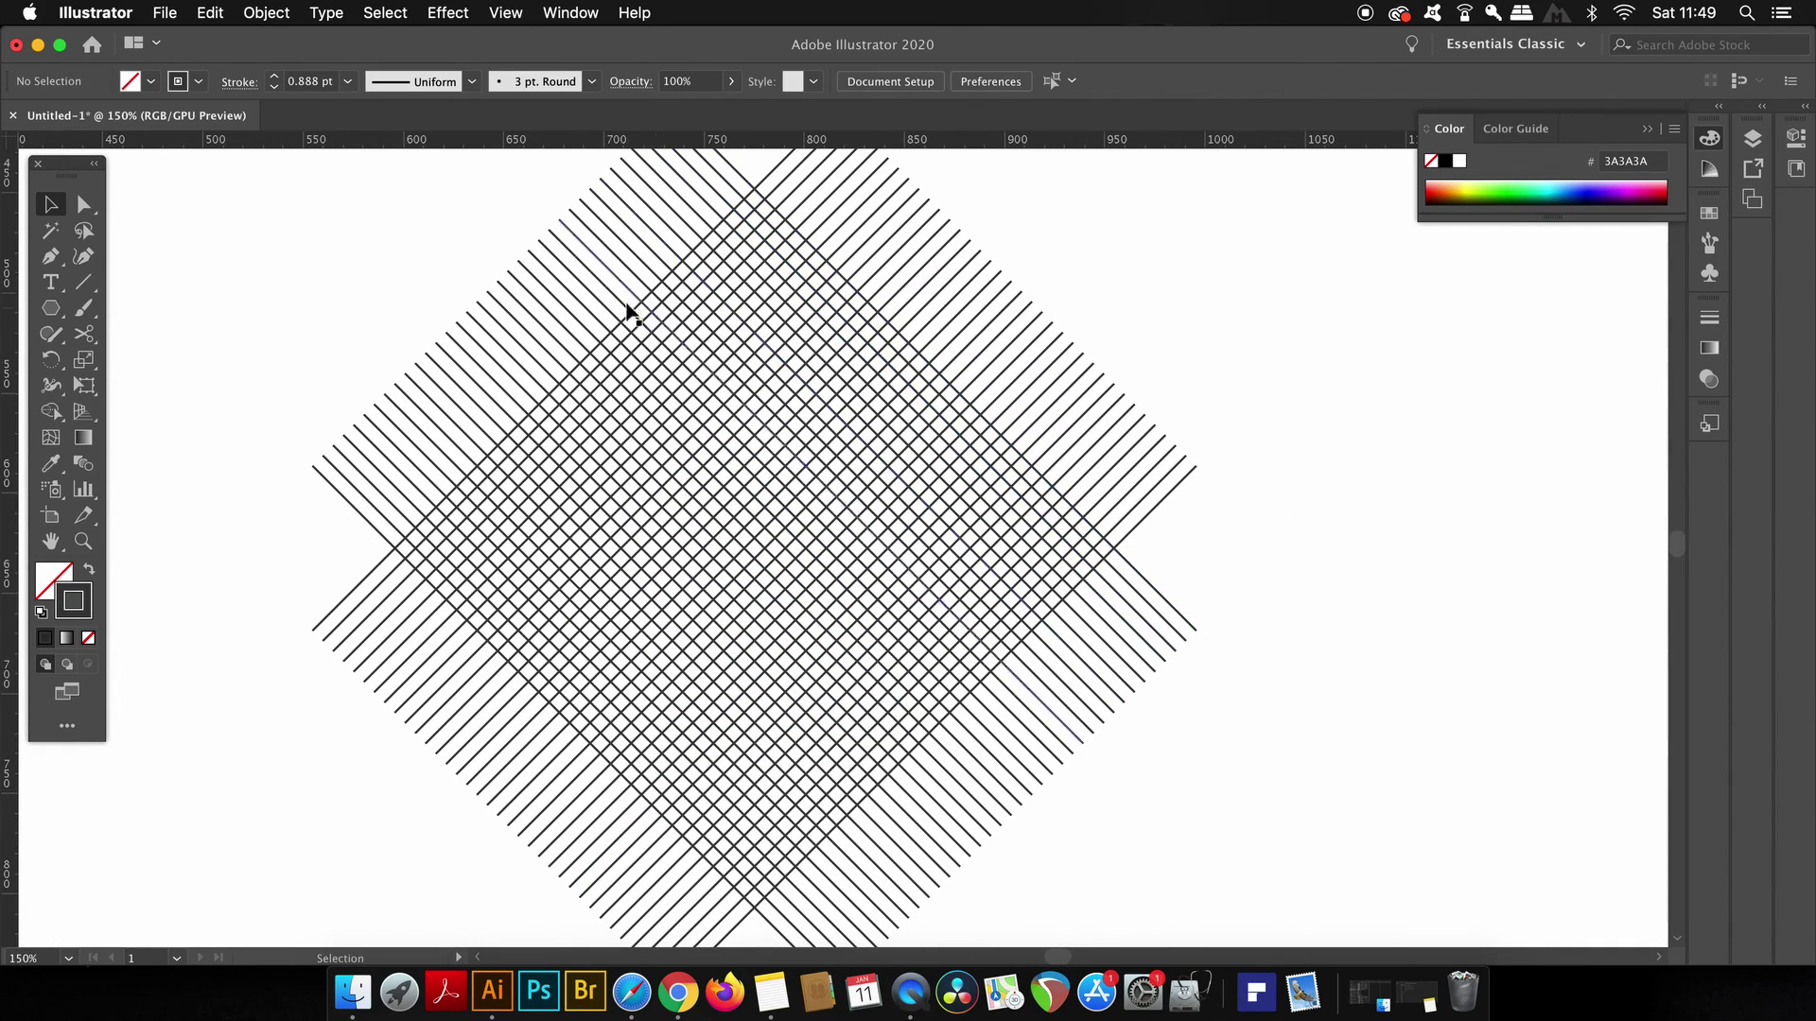
left_click_drag(213, 200, 1327, 816)
left_click(497, 5)
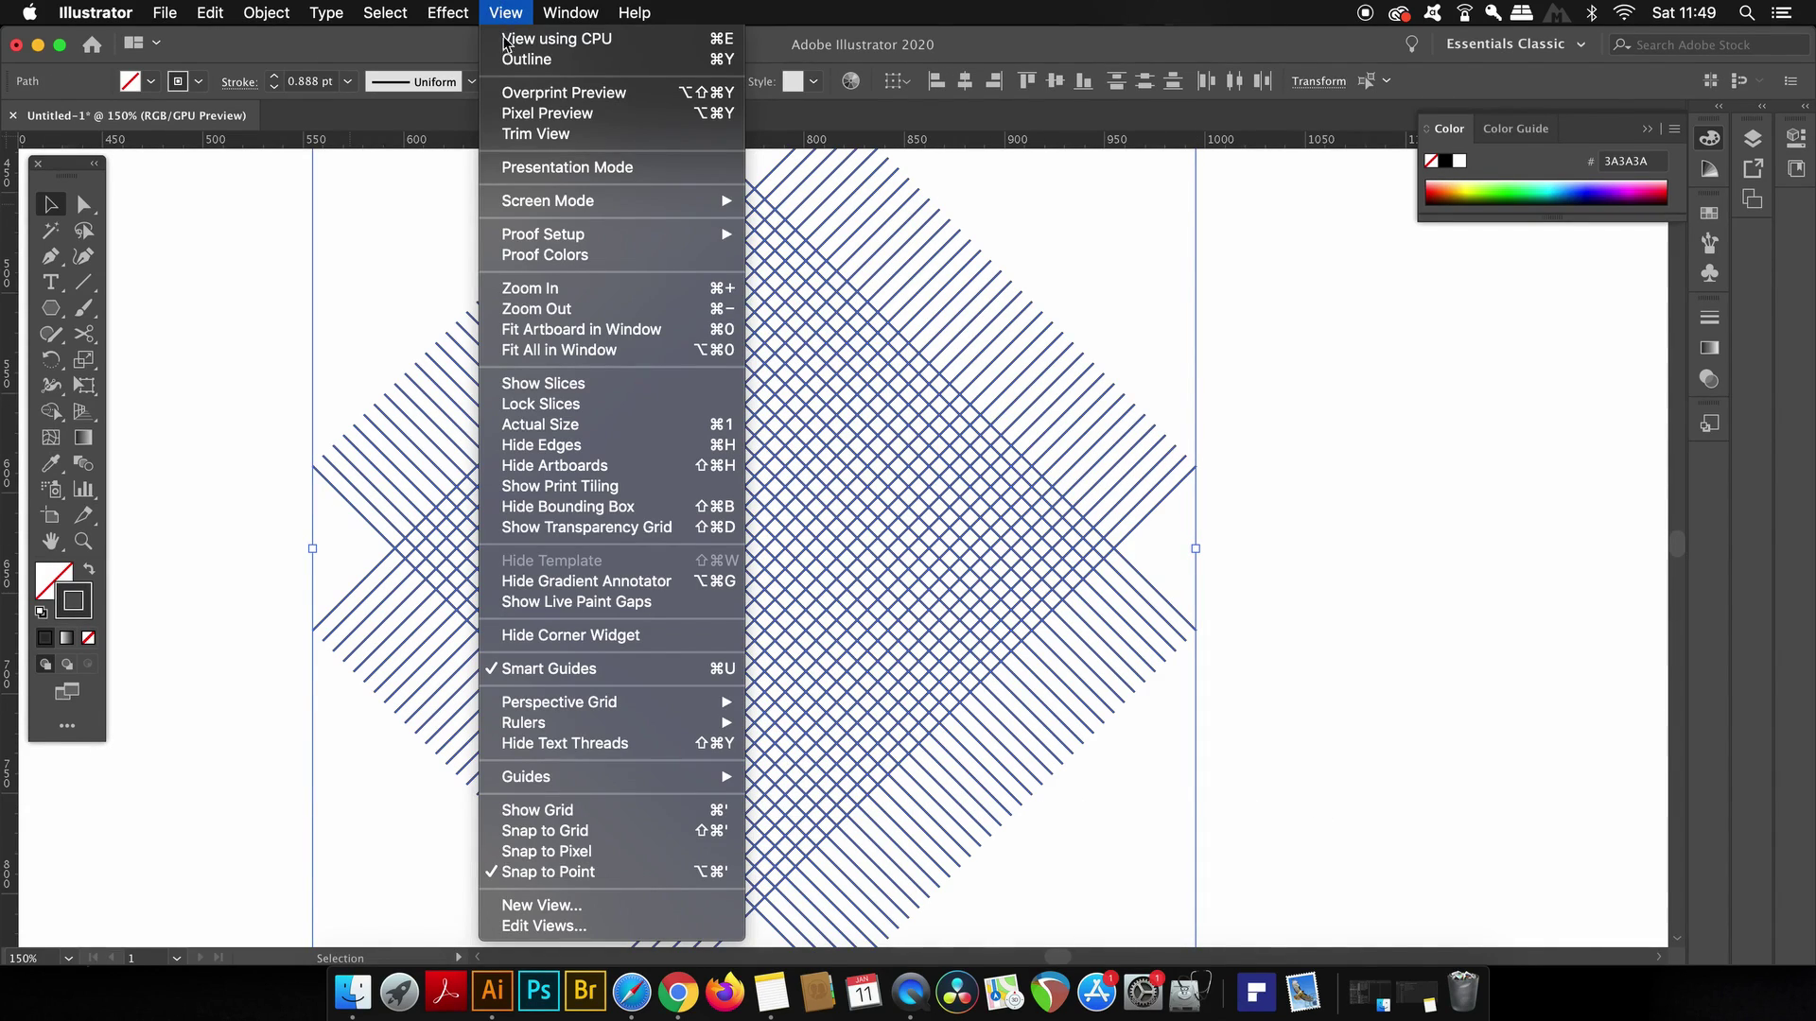
mouse_move(664, 780)
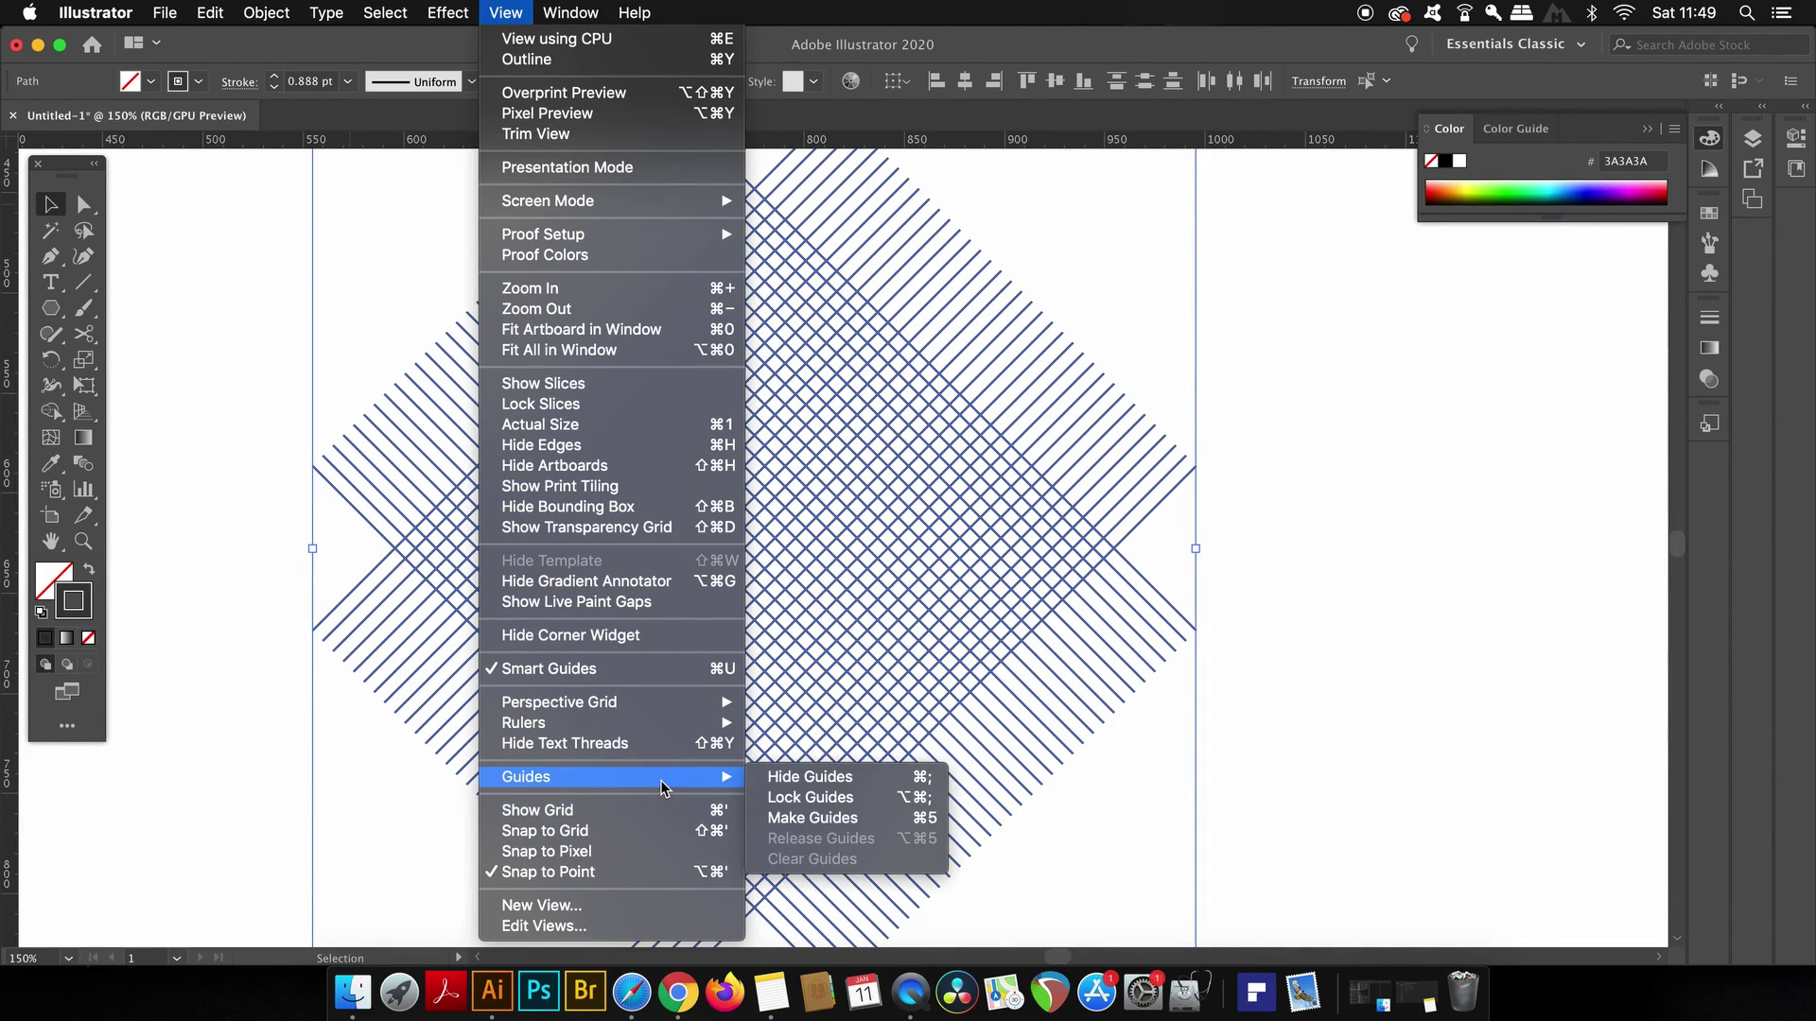
left_click(914, 818)
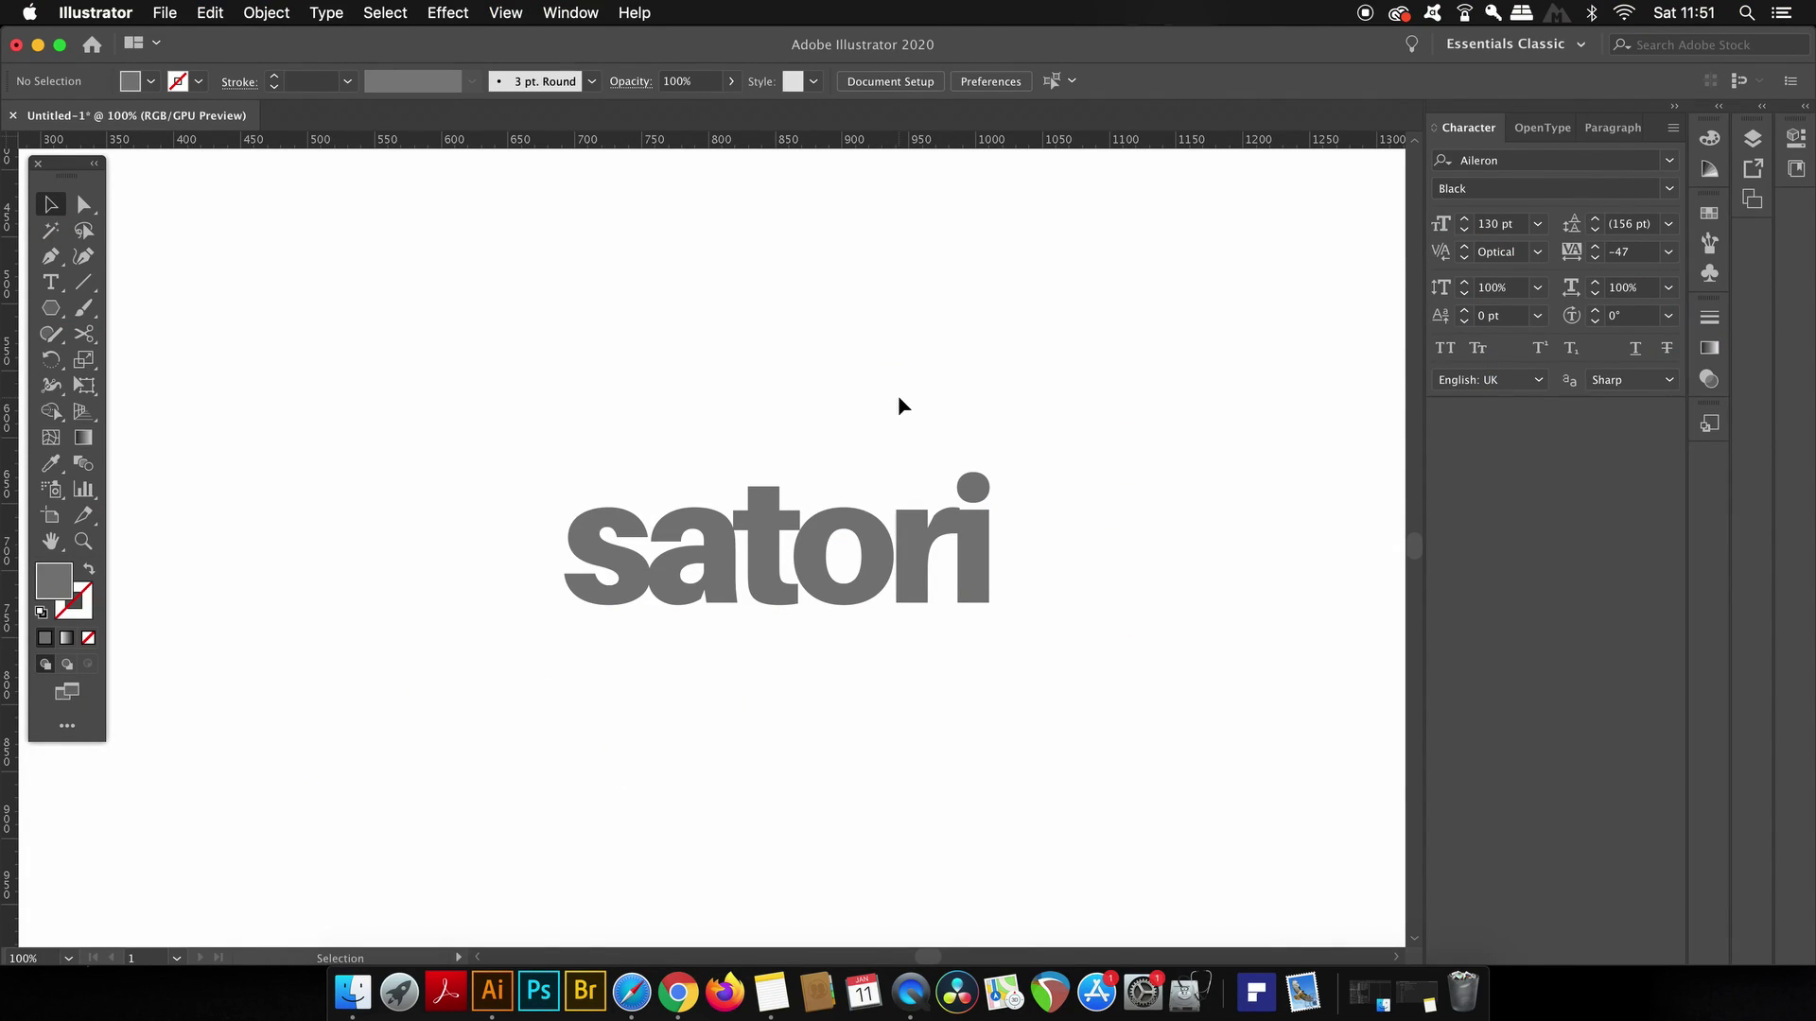
Select the satori text and try font sizes from the minimum up to 320 pt.
left_click(880, 598)
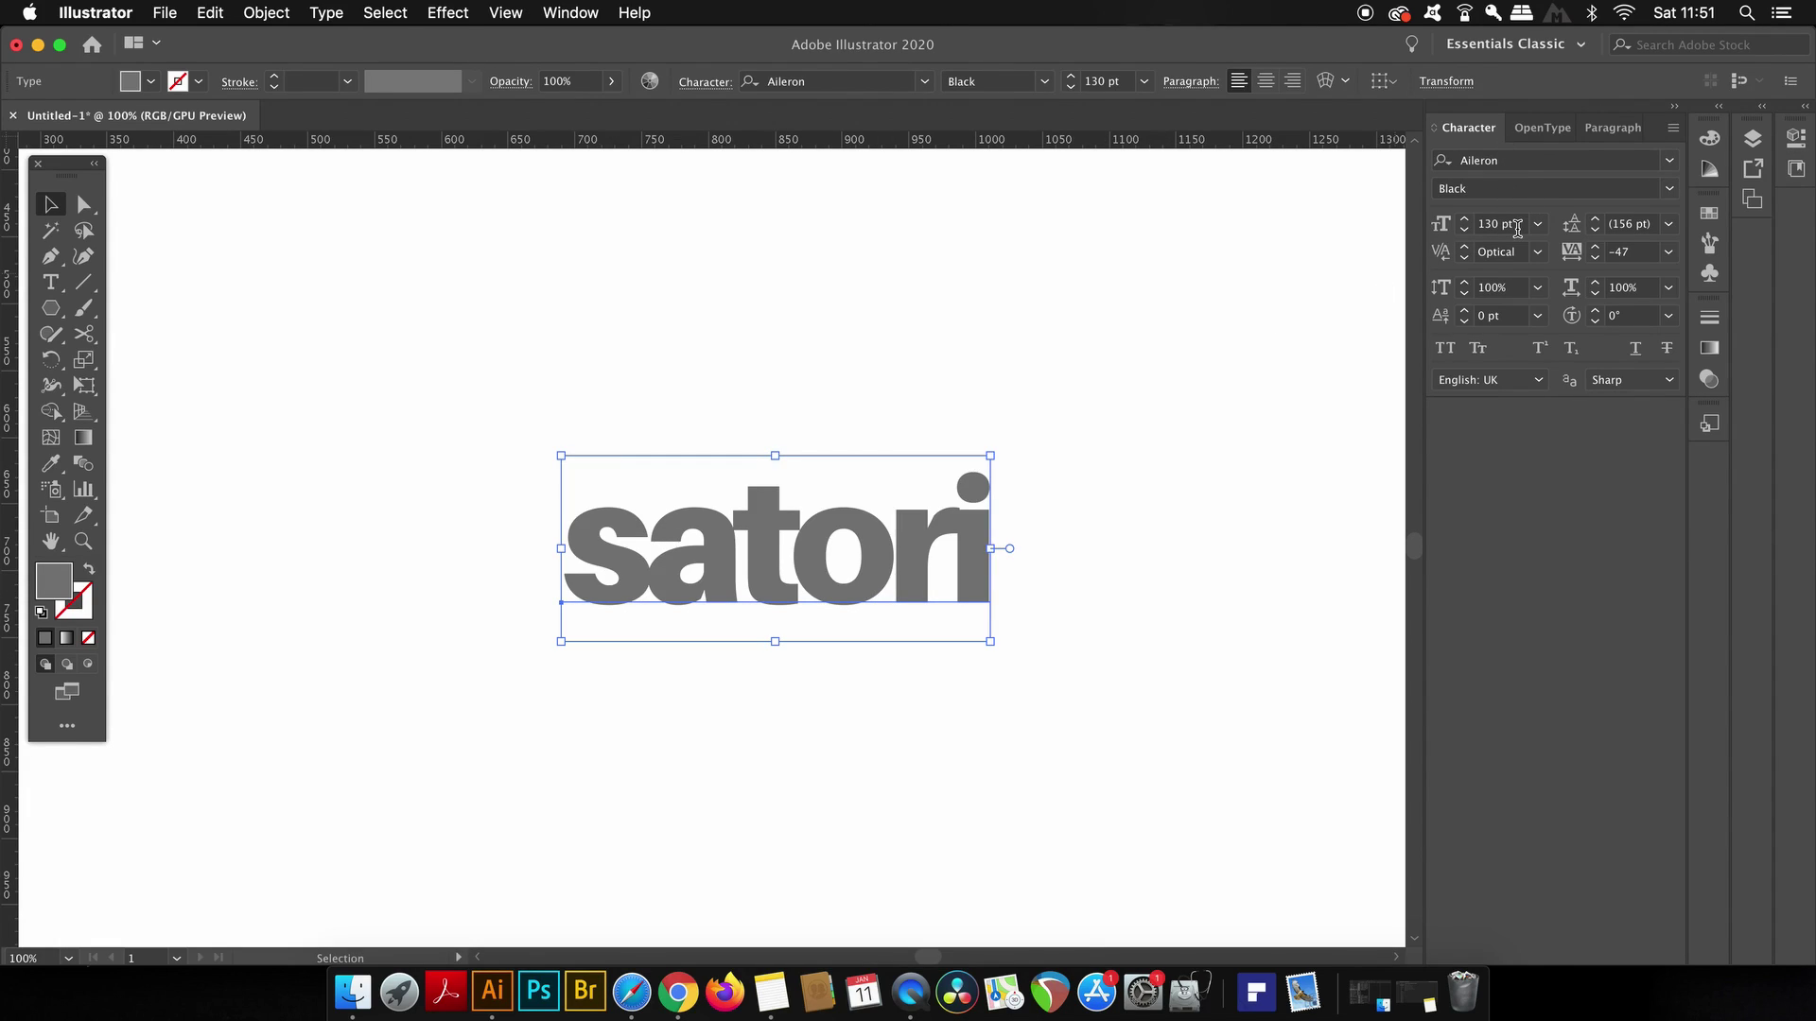
left_click(1465, 218)
left_click(1465, 218)
left_click(1465, 218)
left_click(1465, 221)
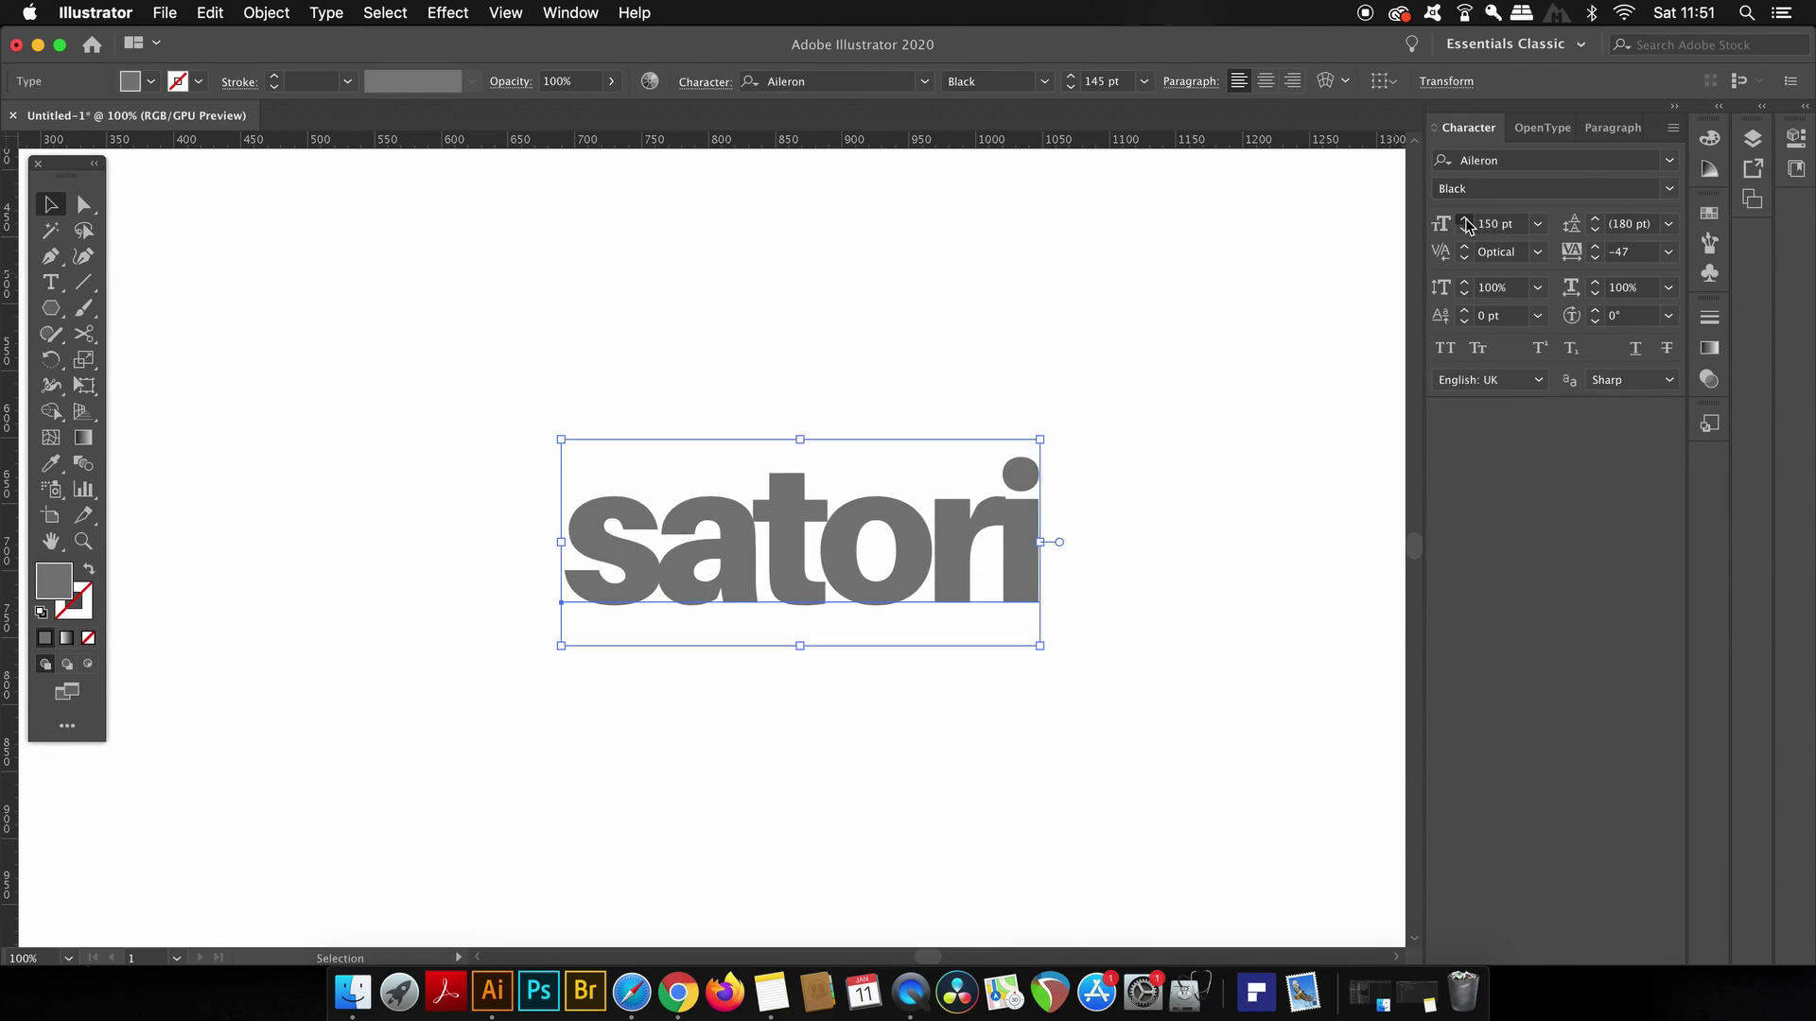
left_click(1465, 230)
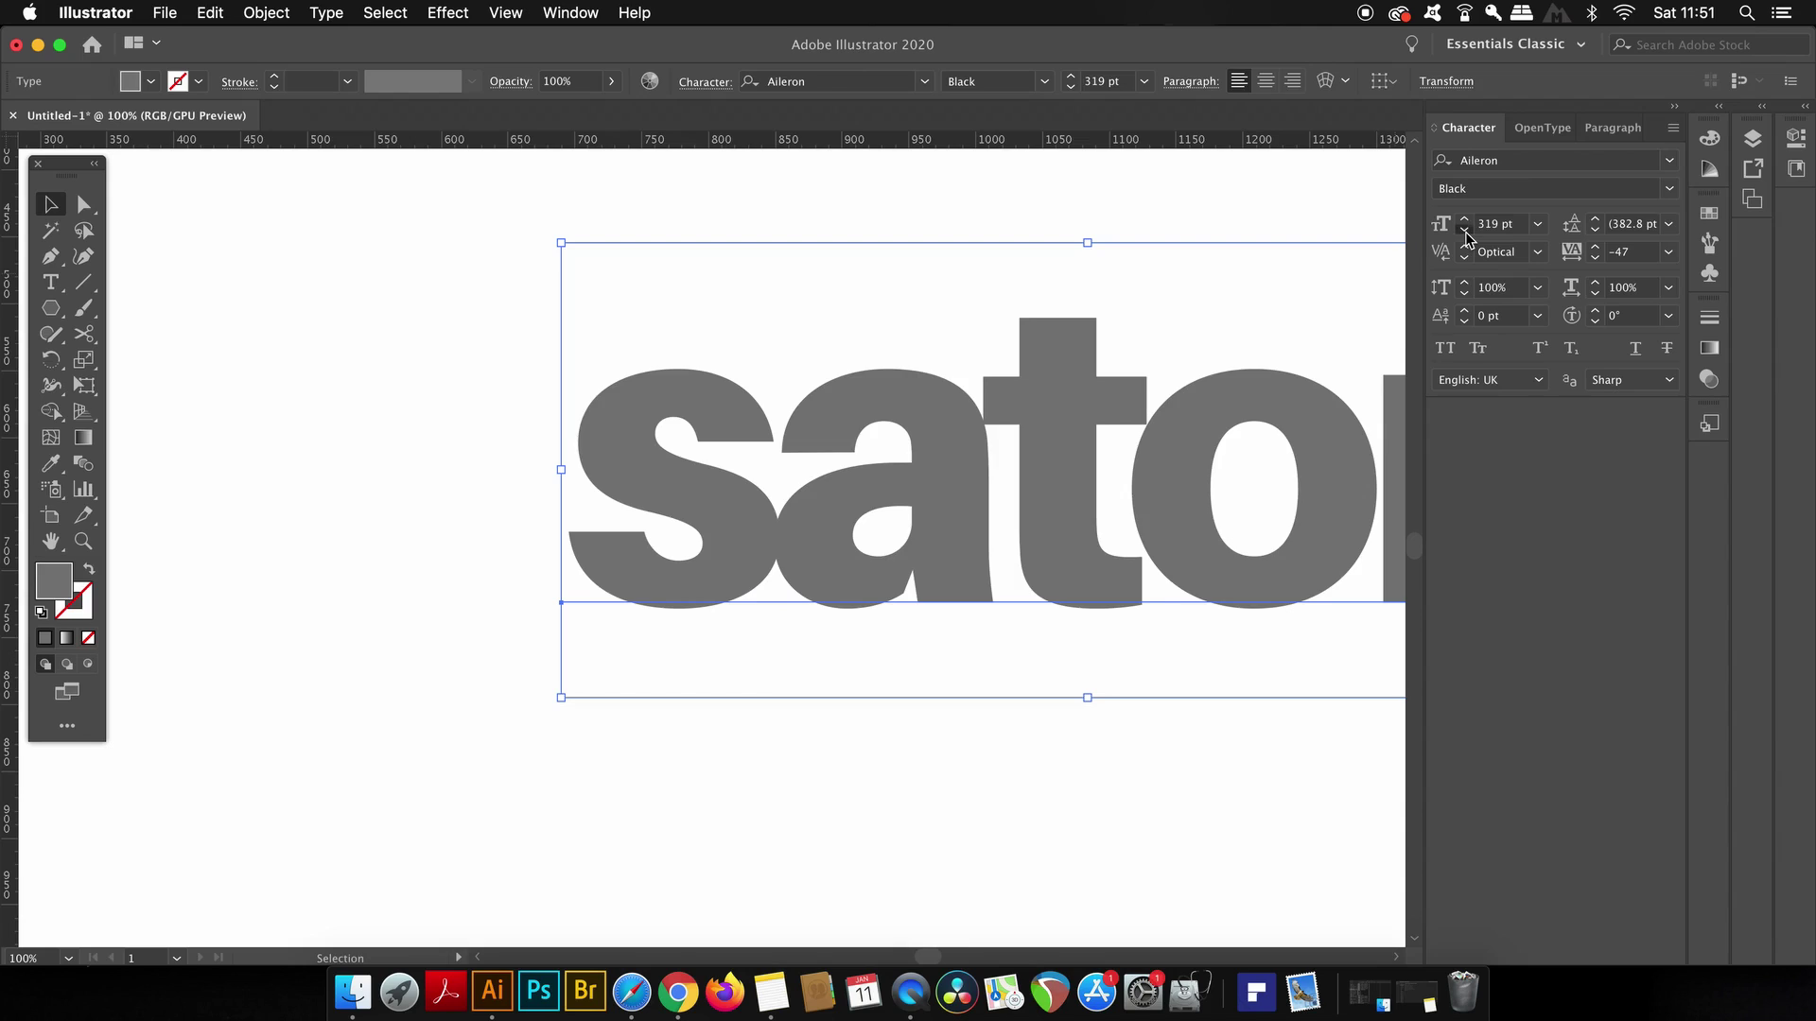
left_click(1466, 230)
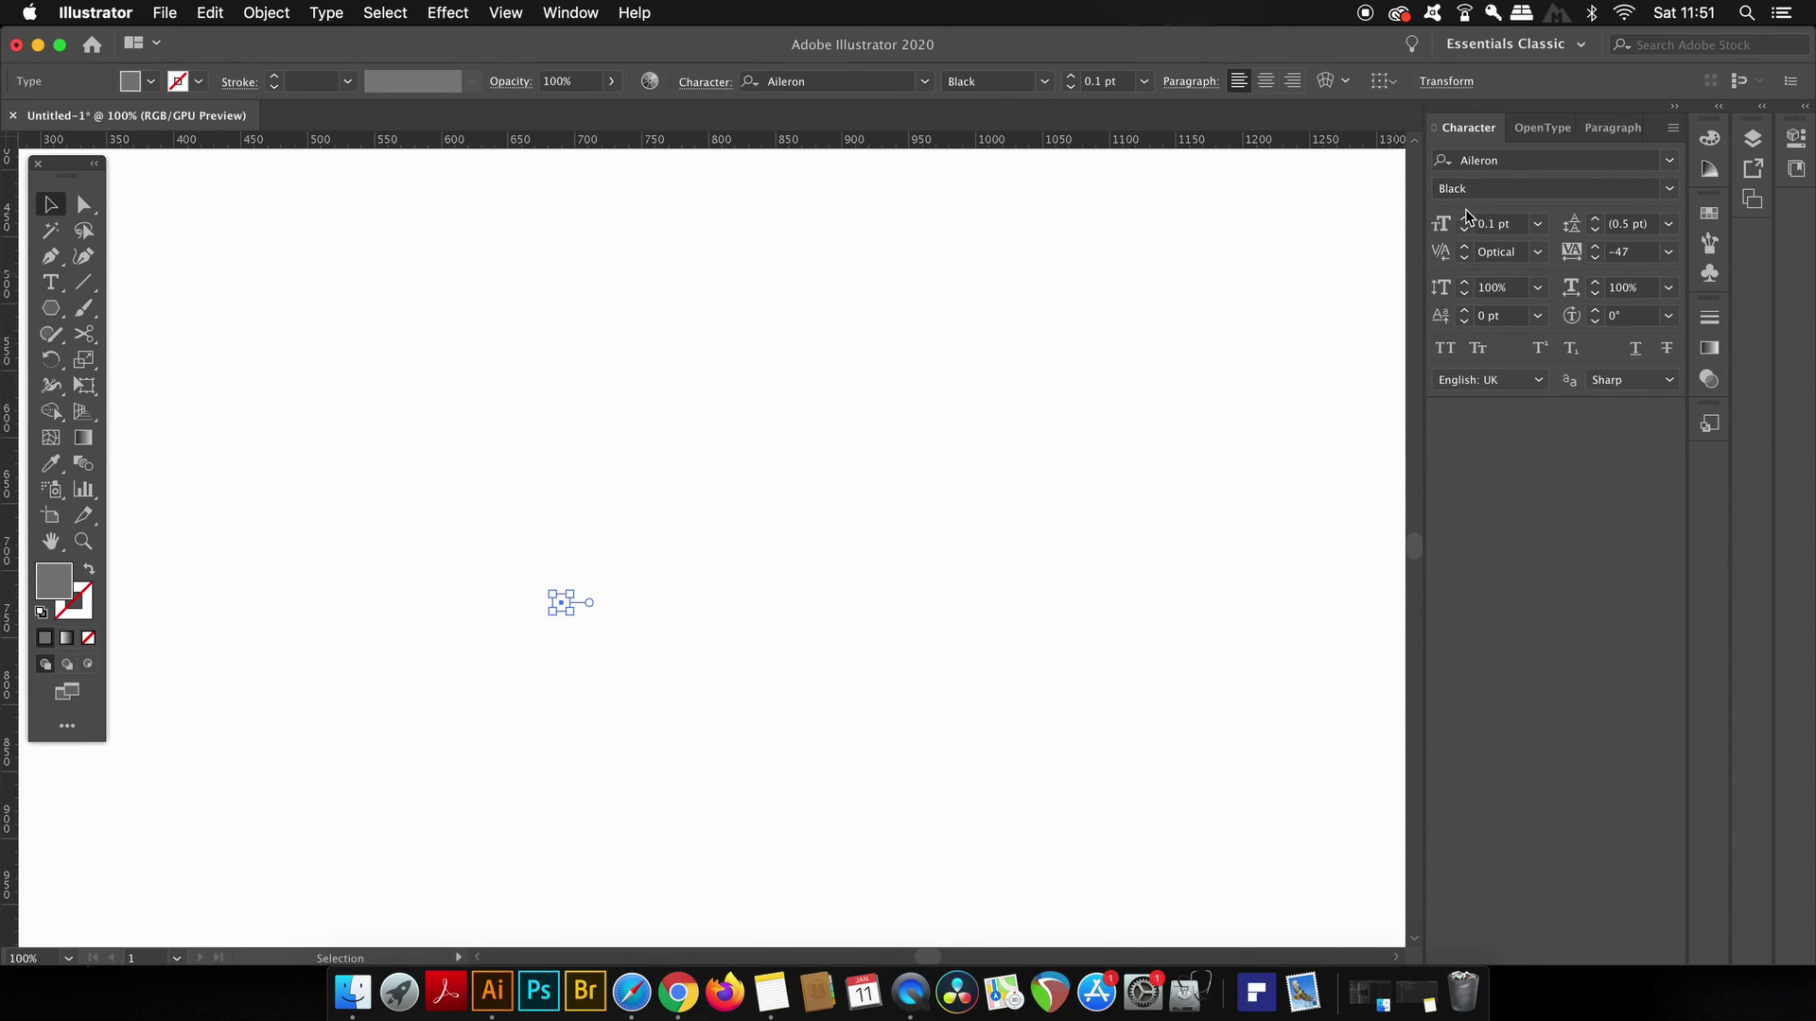
left_click(1465, 221)
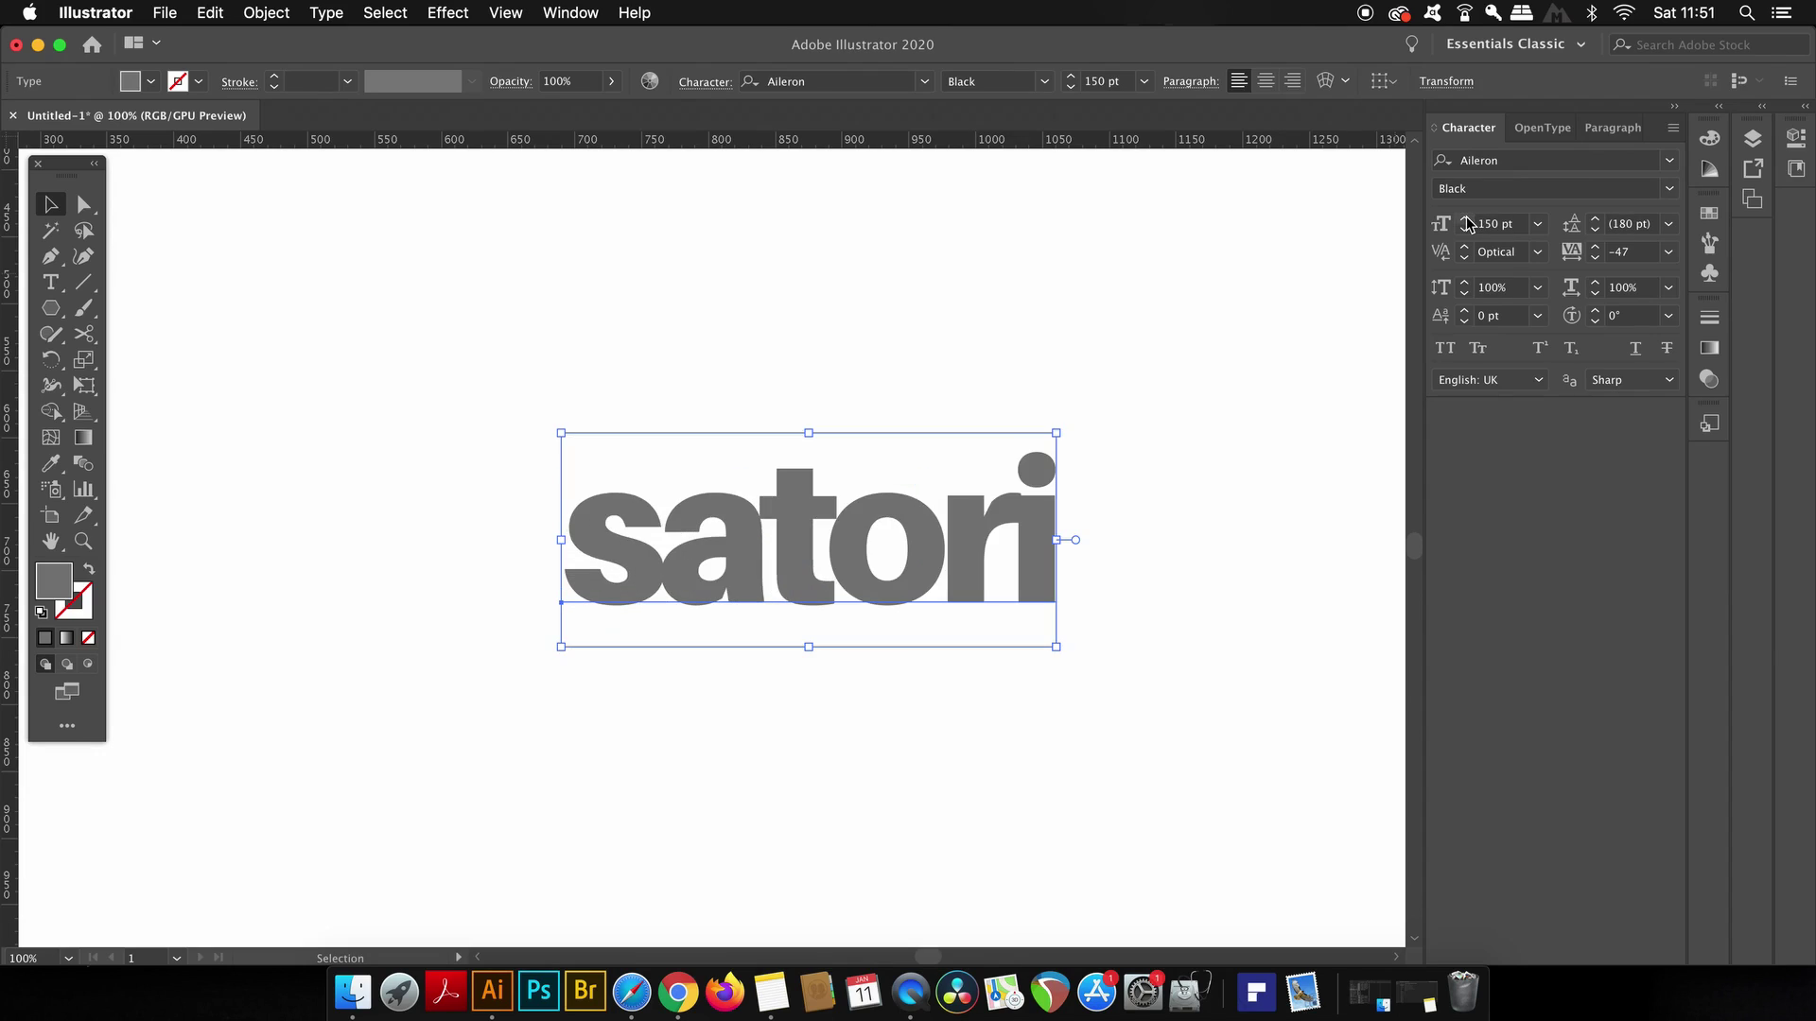
Set satori to 100 pt and adjust its letter tracking in the Character panel.
left_click(1465, 231)
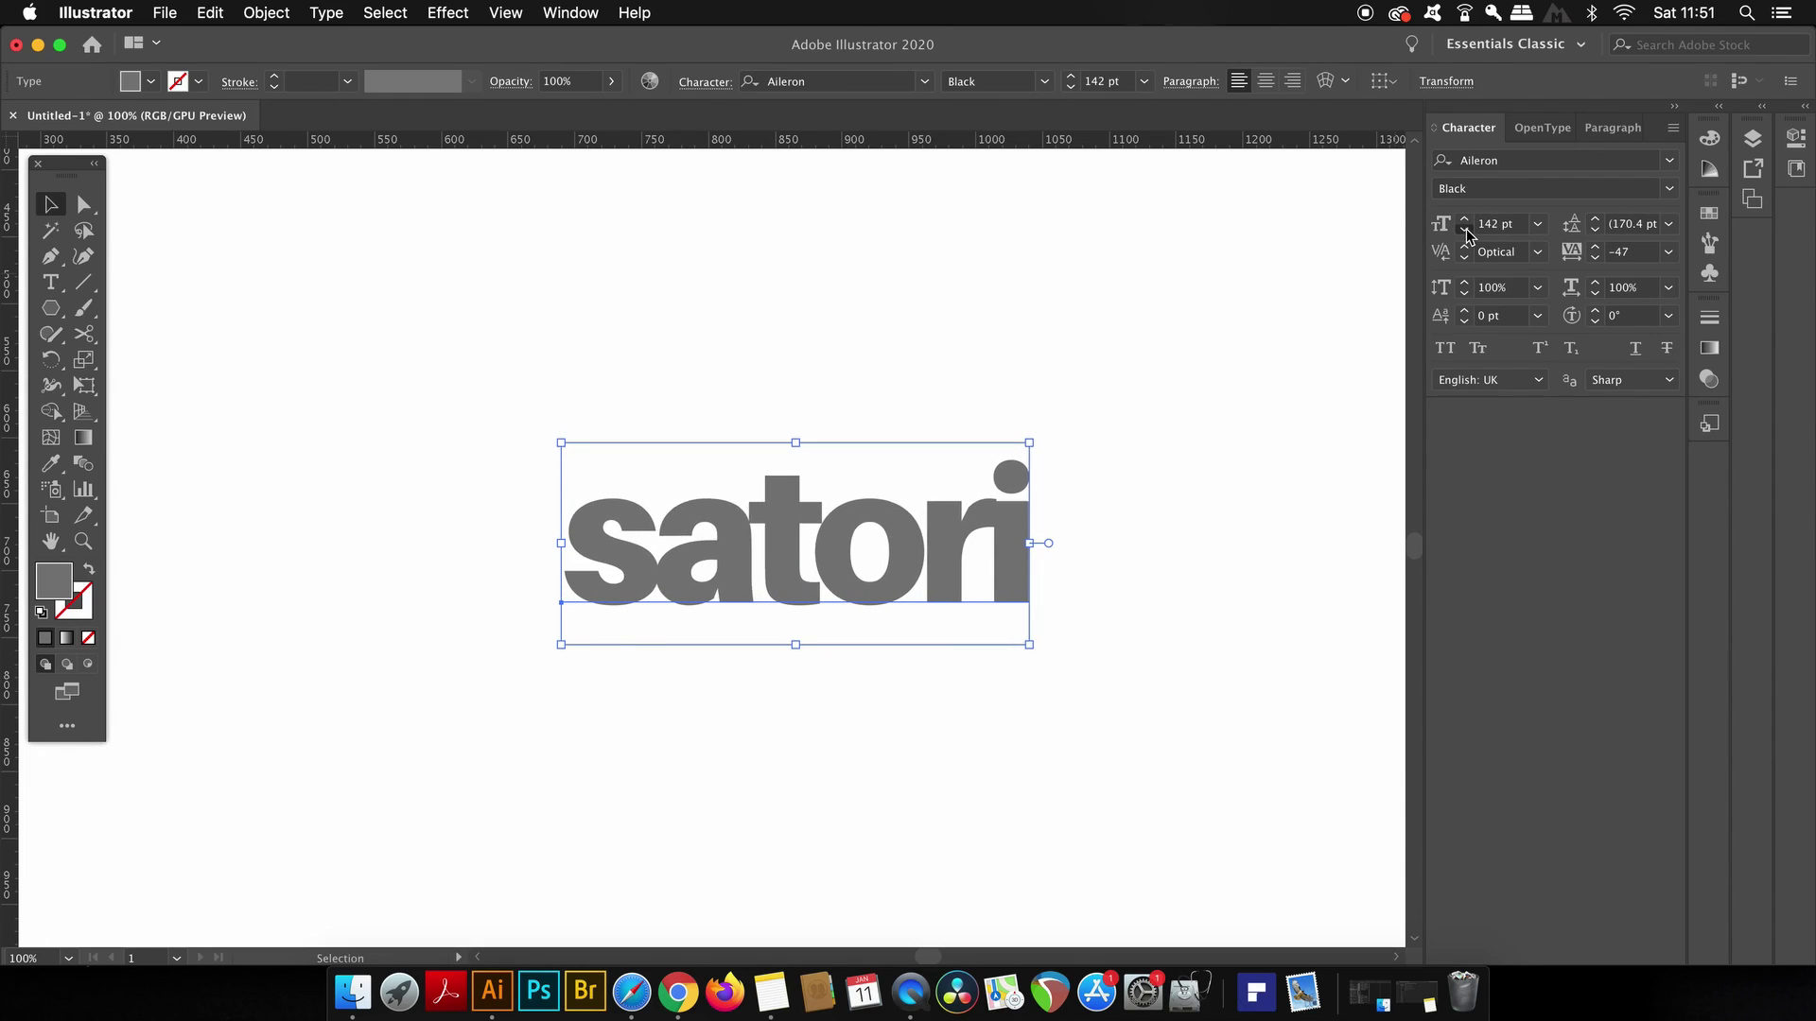
left_click(1596, 248)
left_click_drag(1597, 250, 1597, 263)
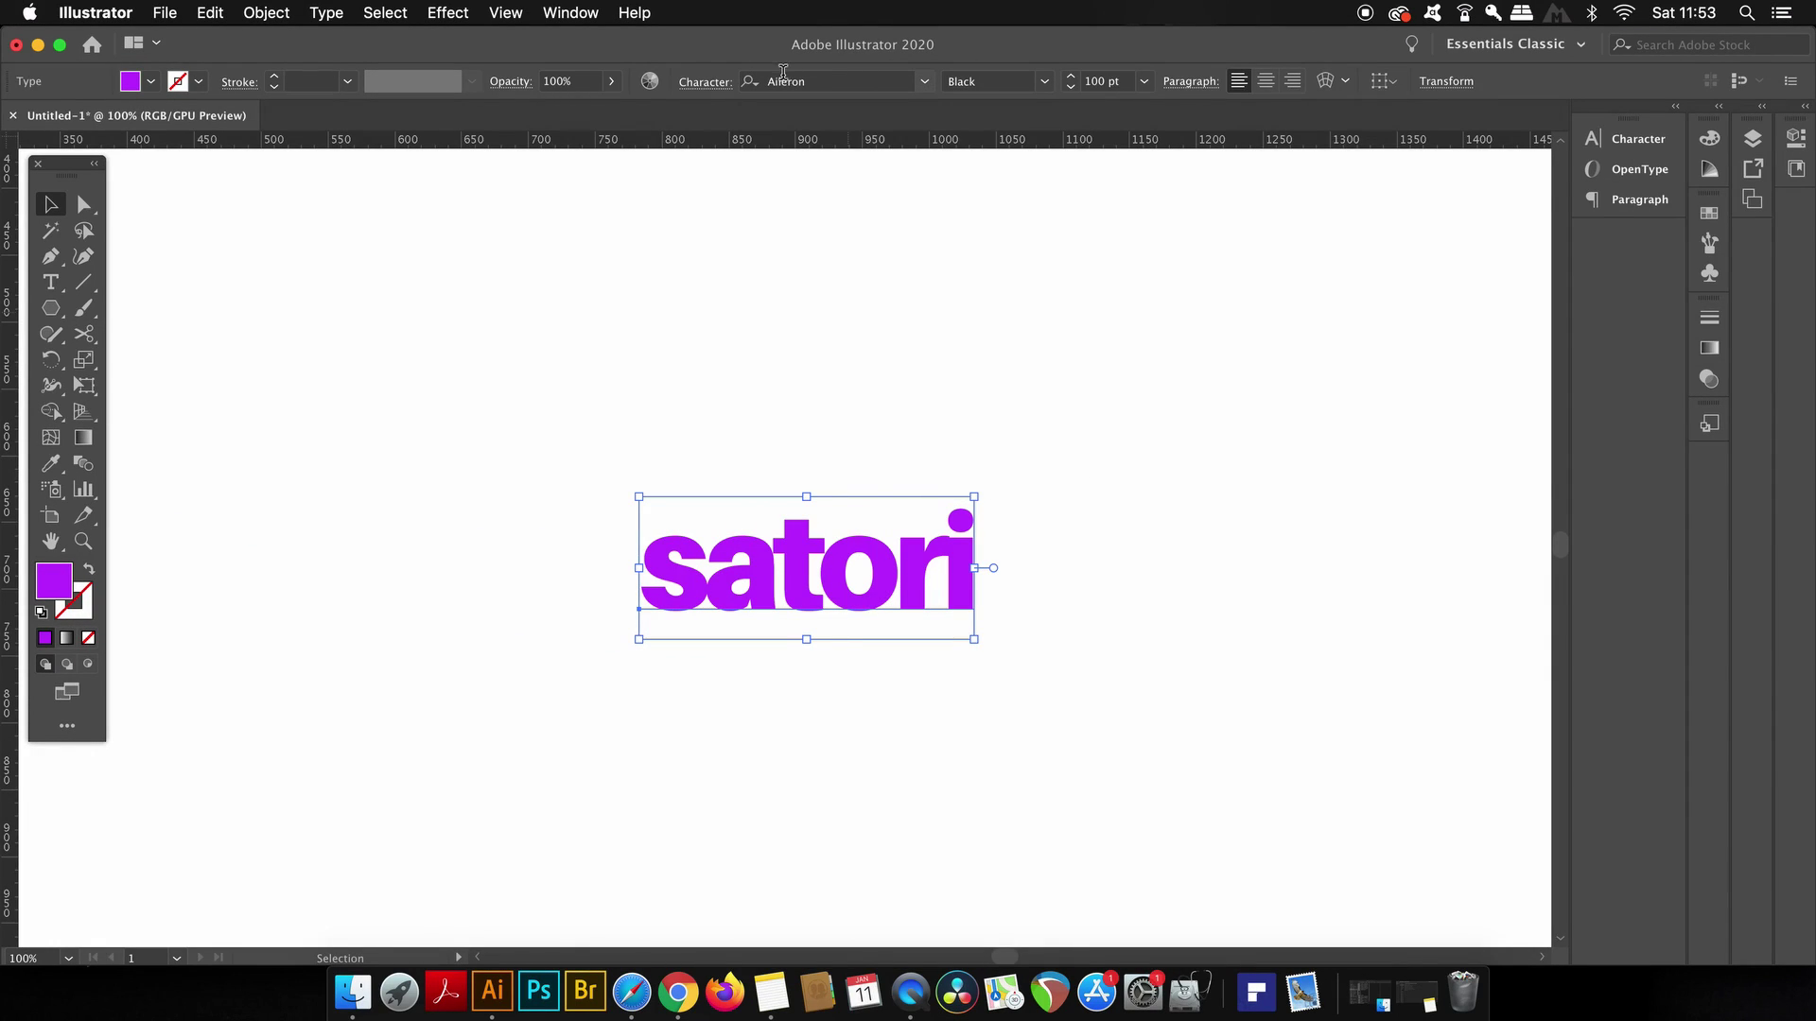
Show the Color panel via Window > Color and fill satori a pale cyan.
left_click(571, 11)
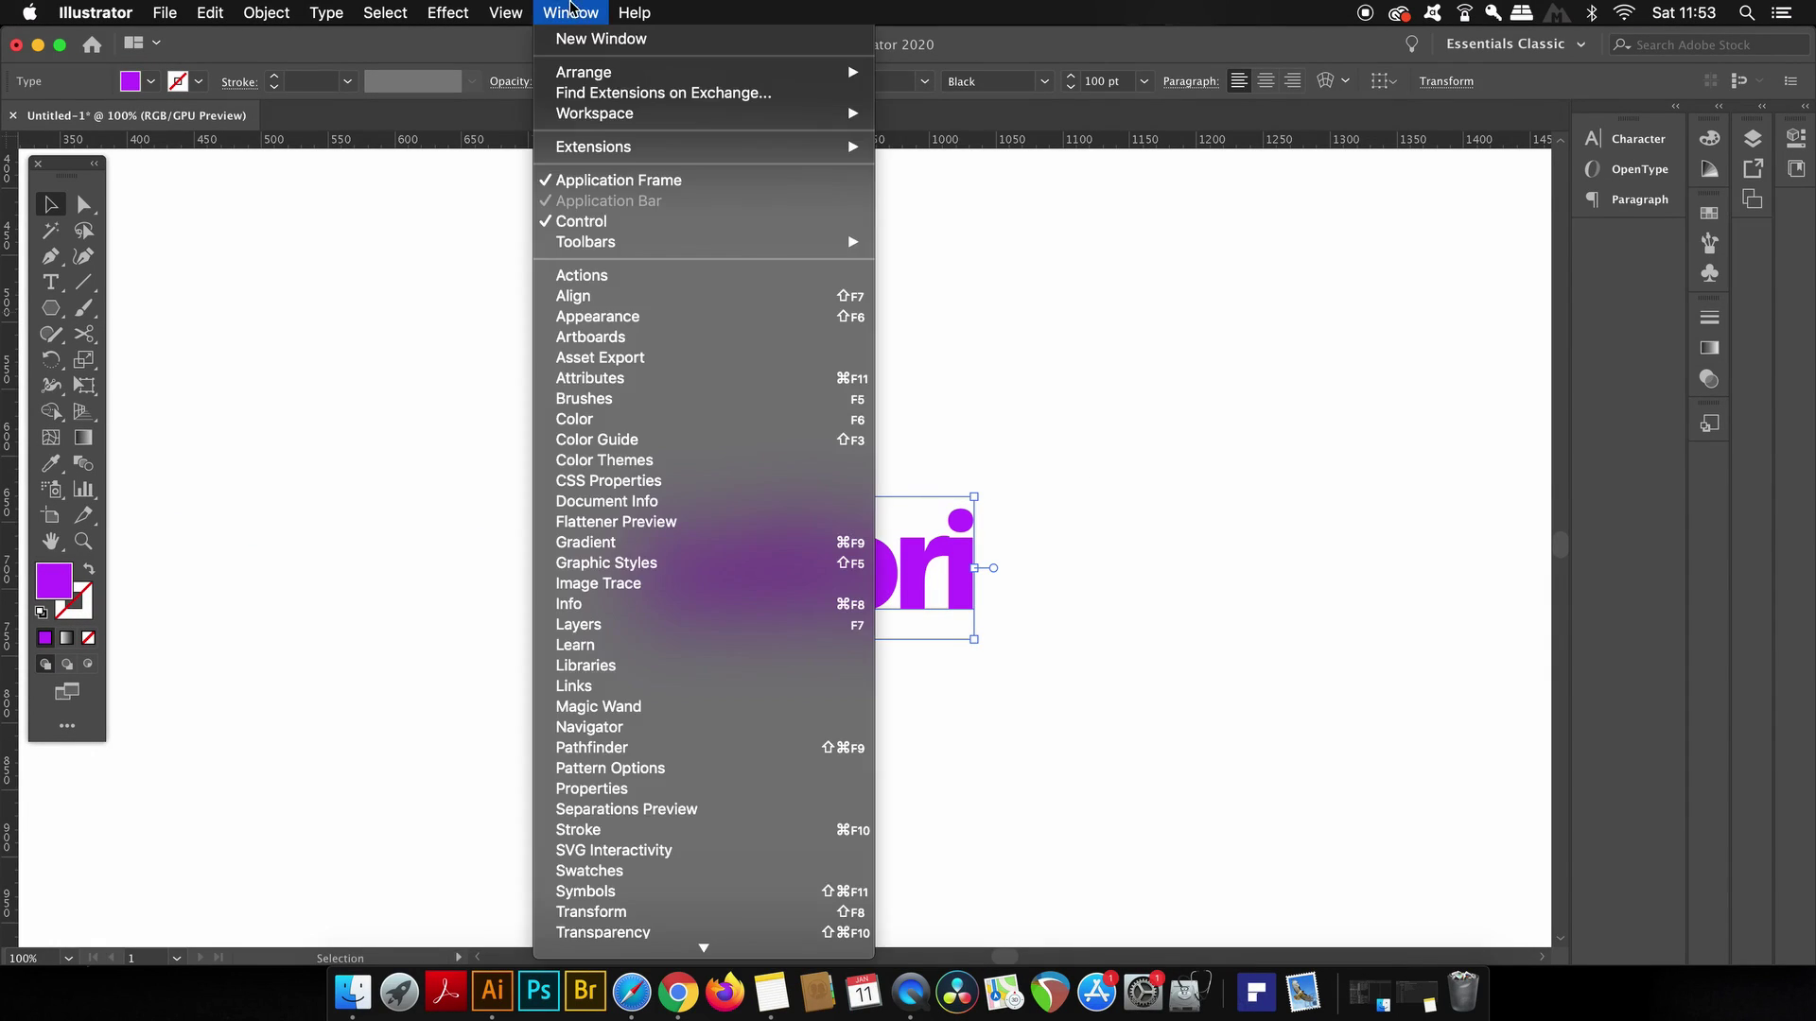
left_click(642, 422)
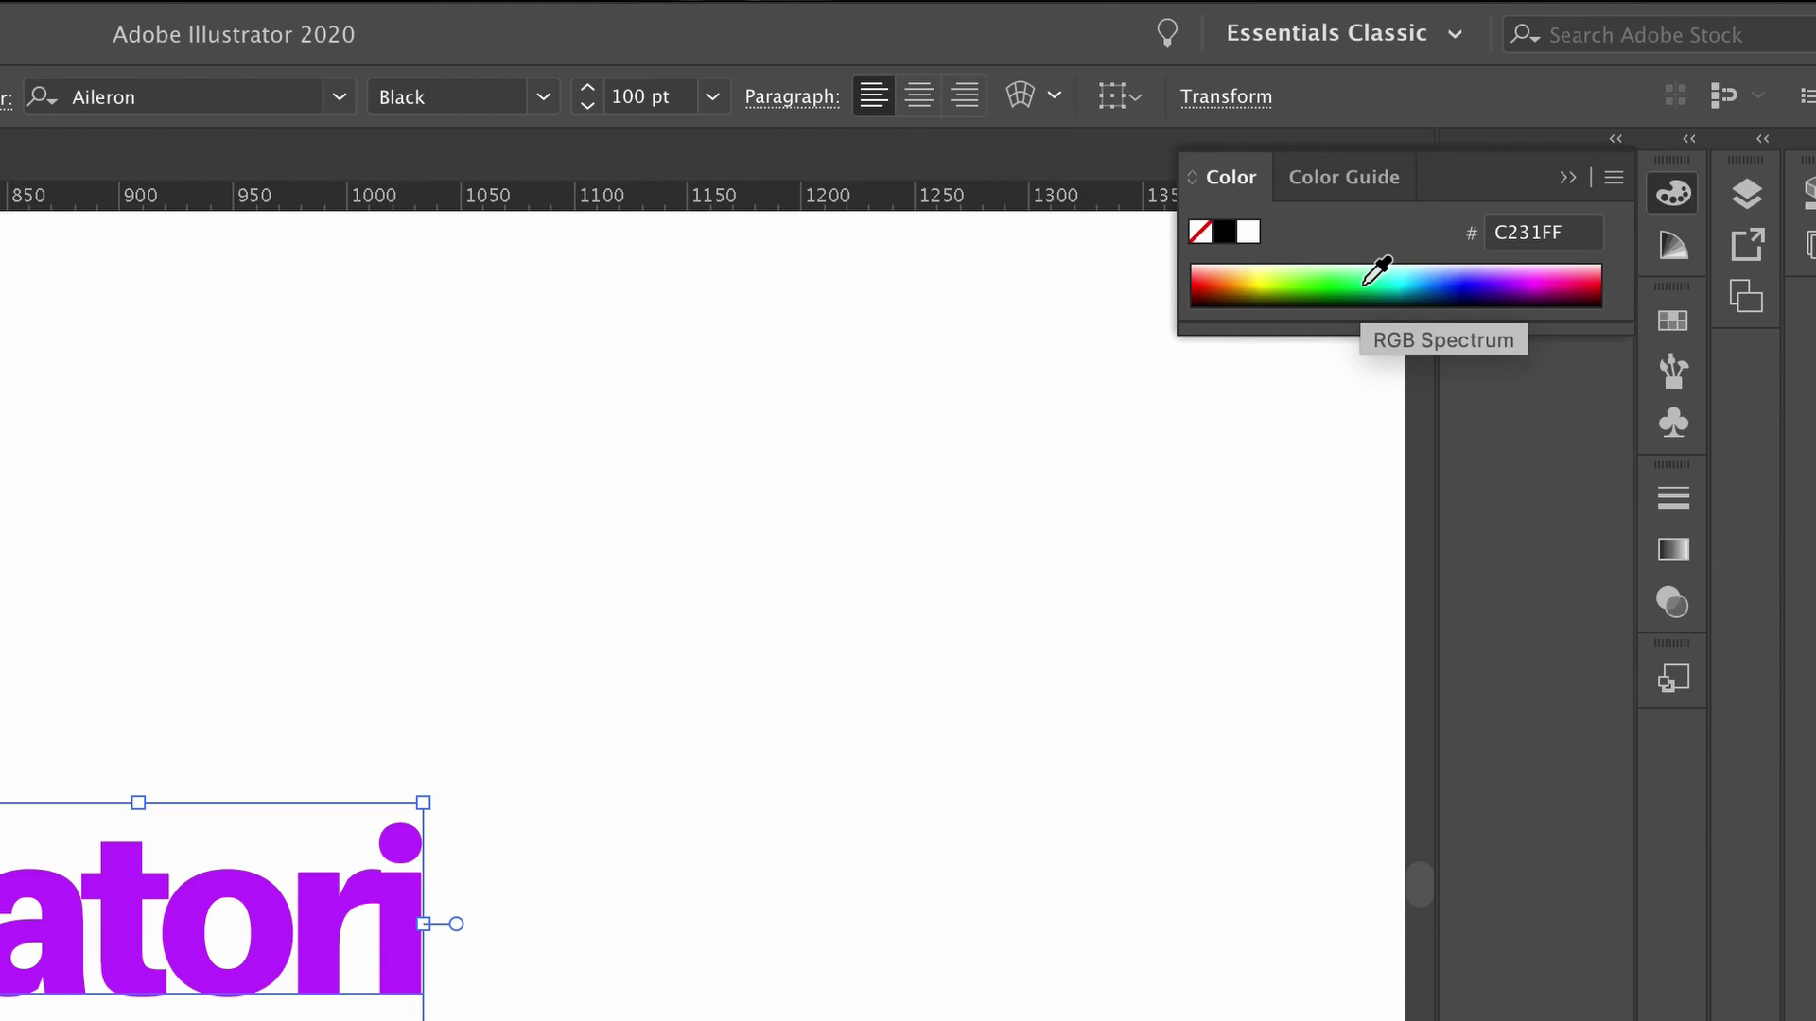
left_click(1428, 274)
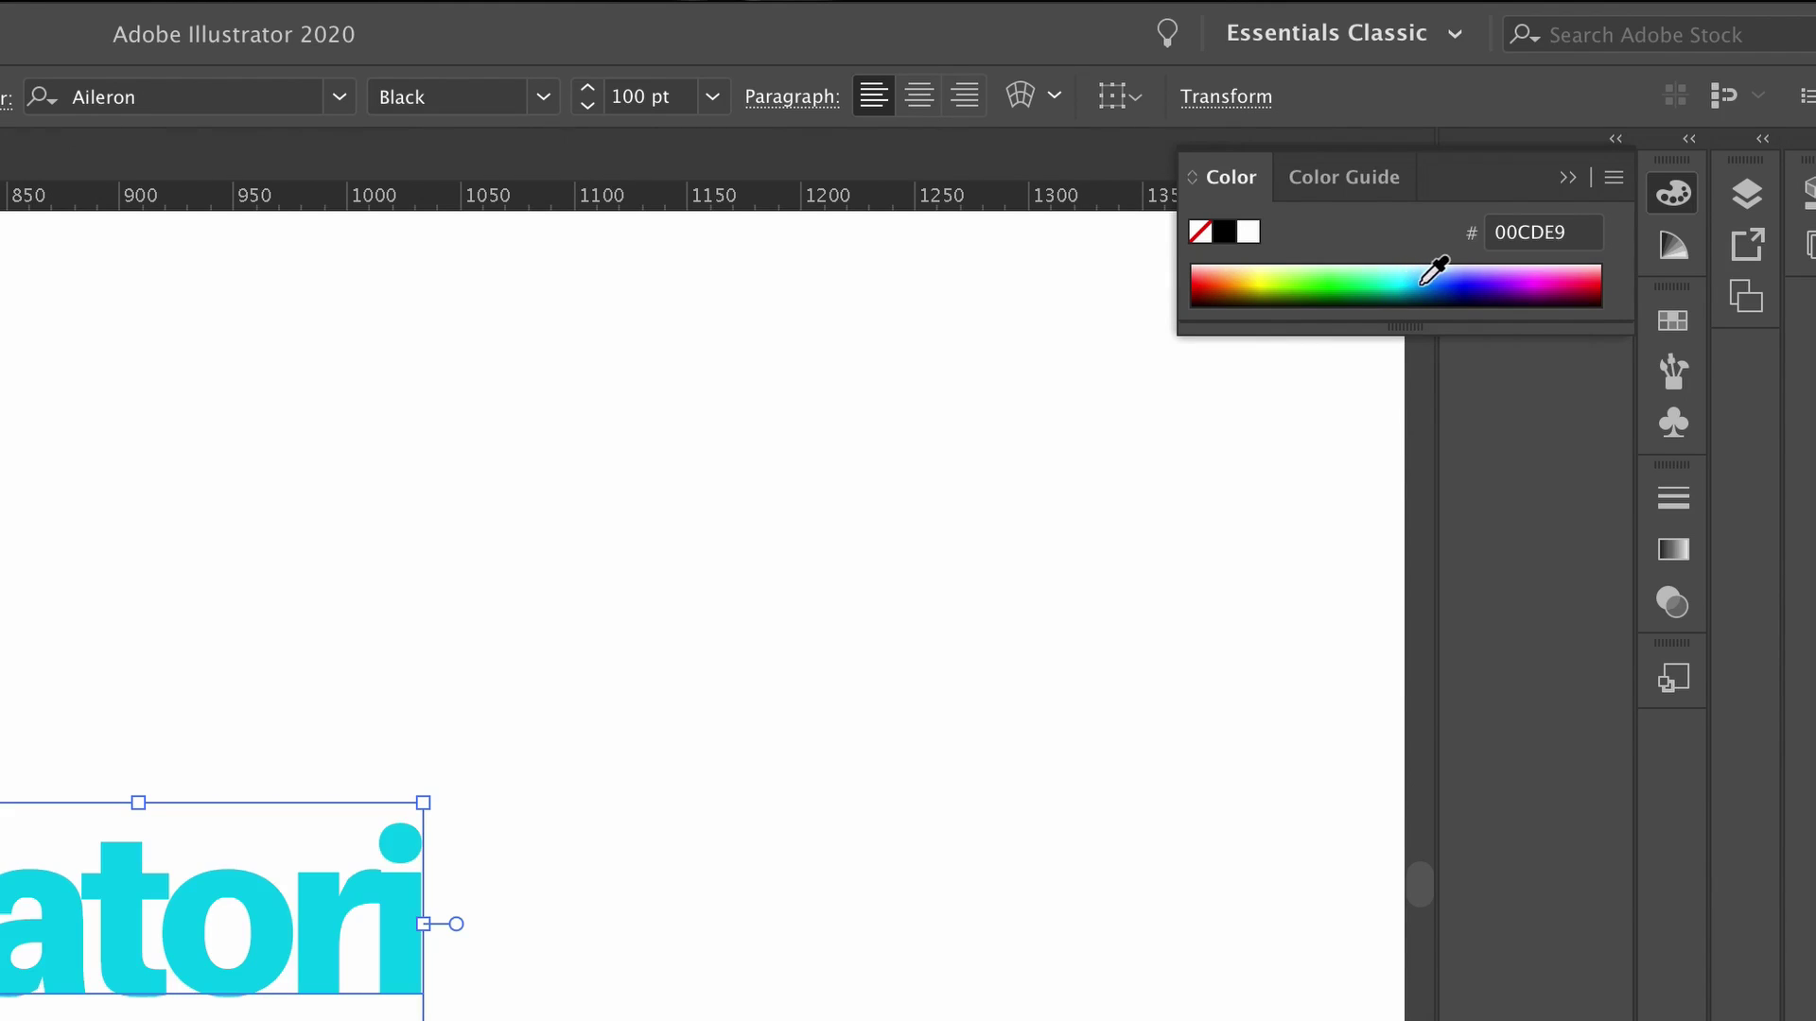
left_click_drag(1440, 281, 1384, 281)
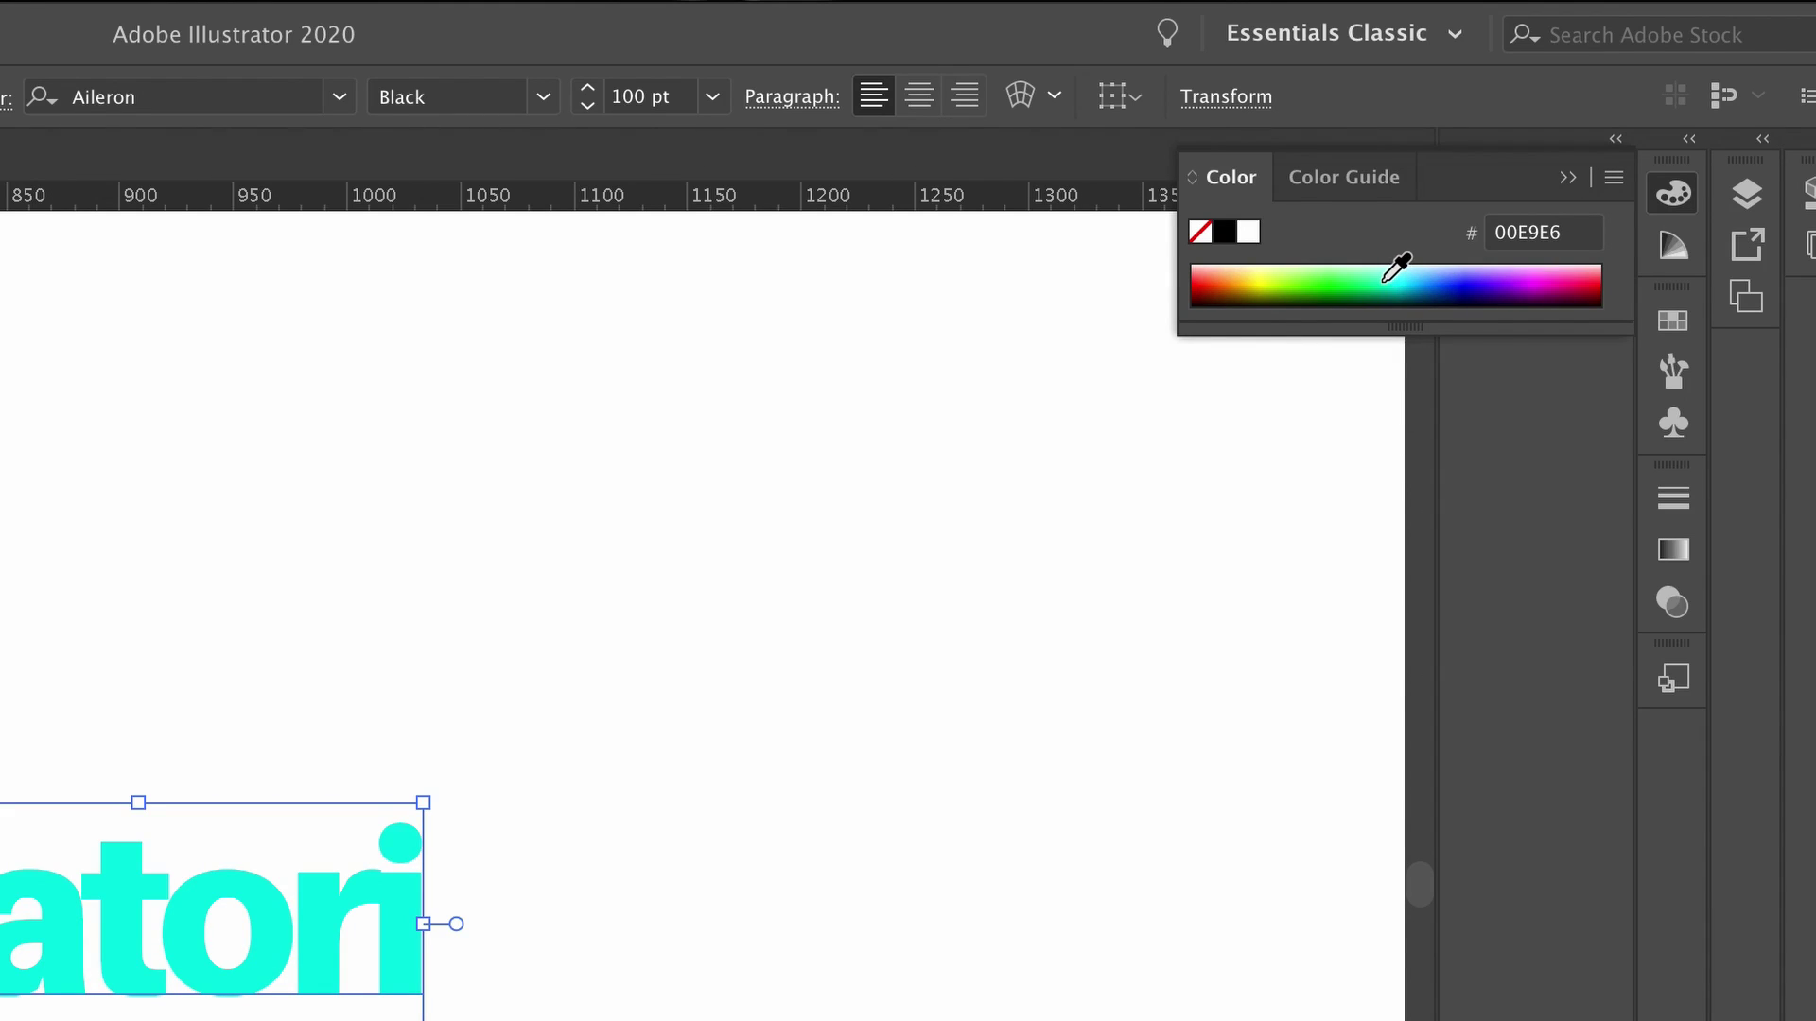
Cycle the colour ramp through CMYK, web-safe, grayscale, HSB and back to RGB.
left_click(1396, 286, "shift")
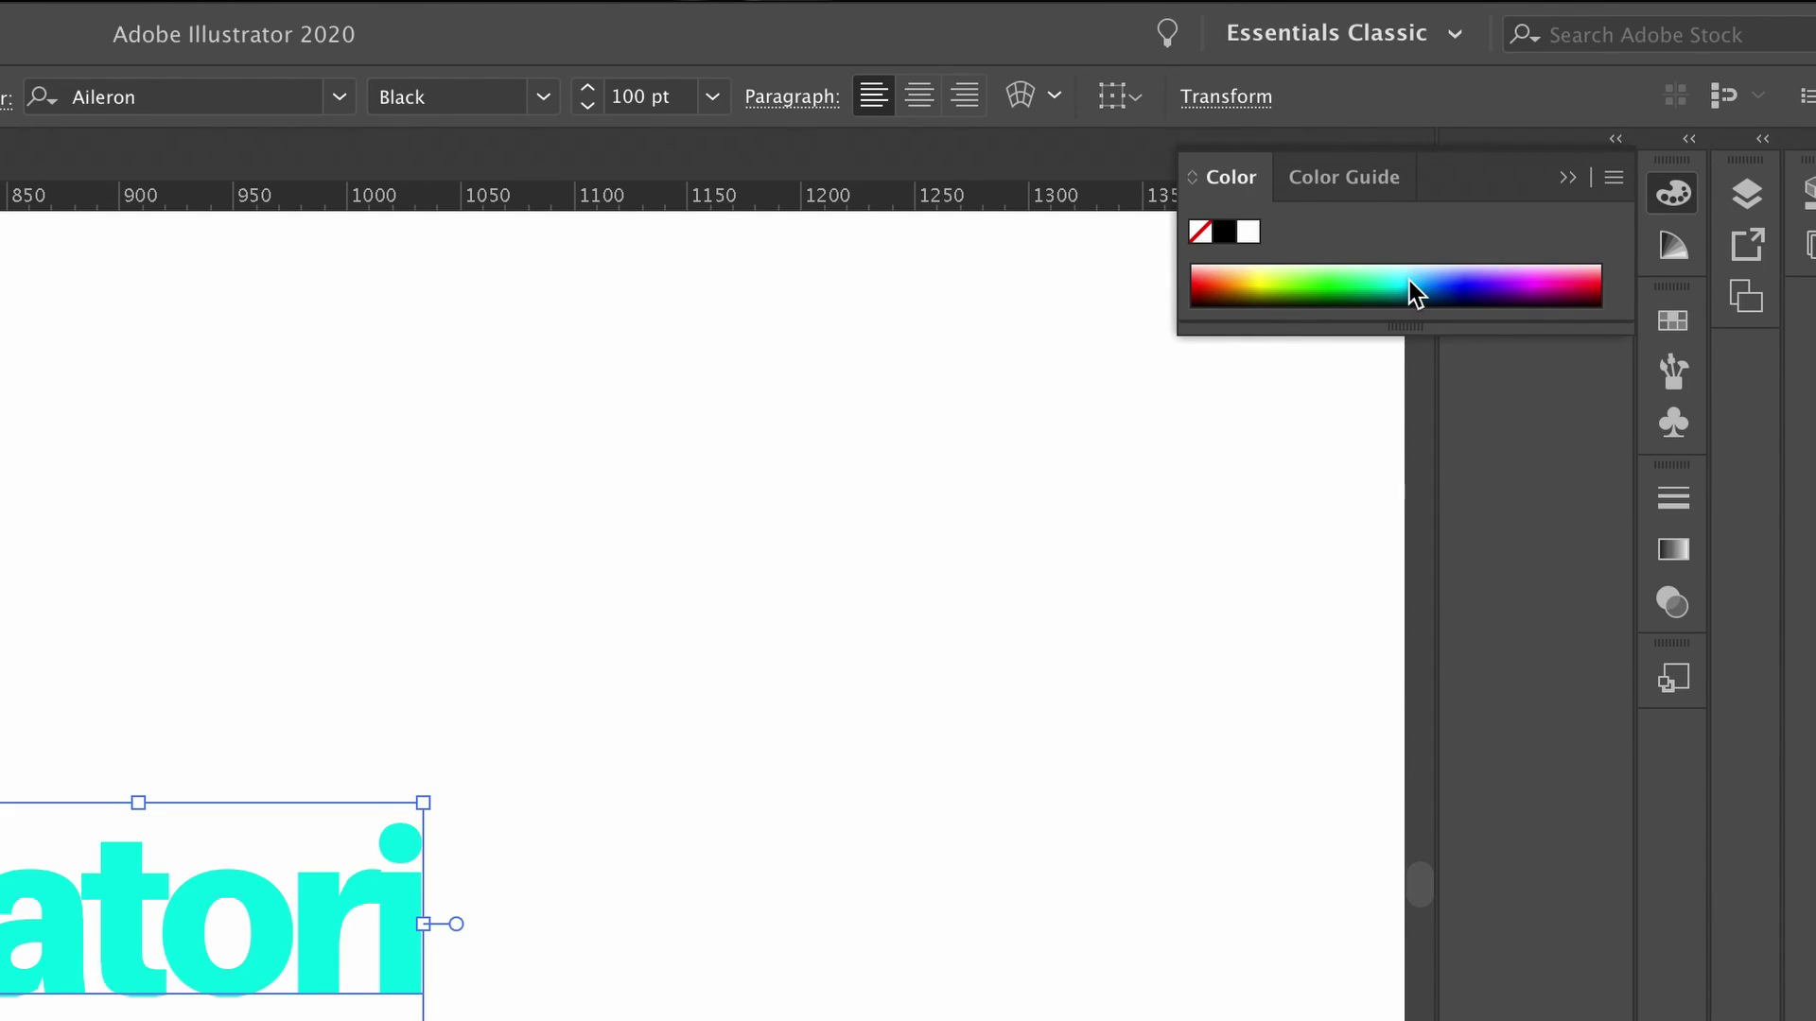
left_click(1456, 287, "shift")
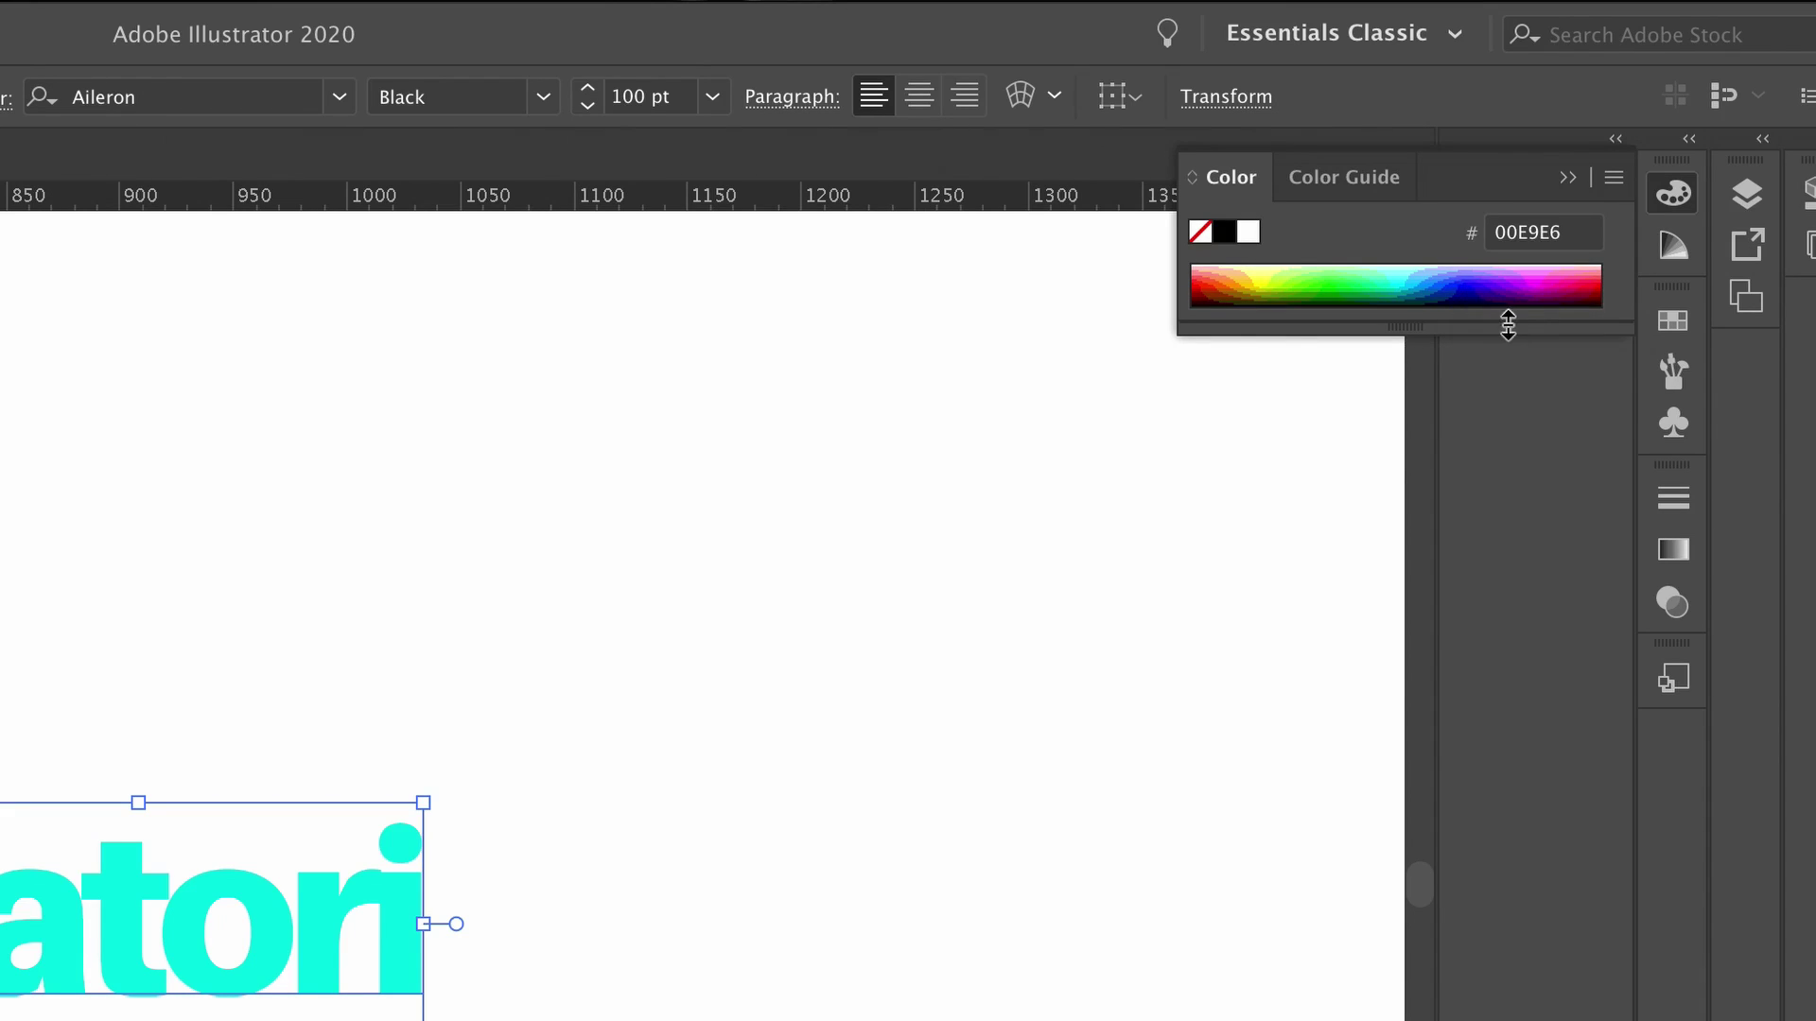
left_click(1444, 301, "shift")
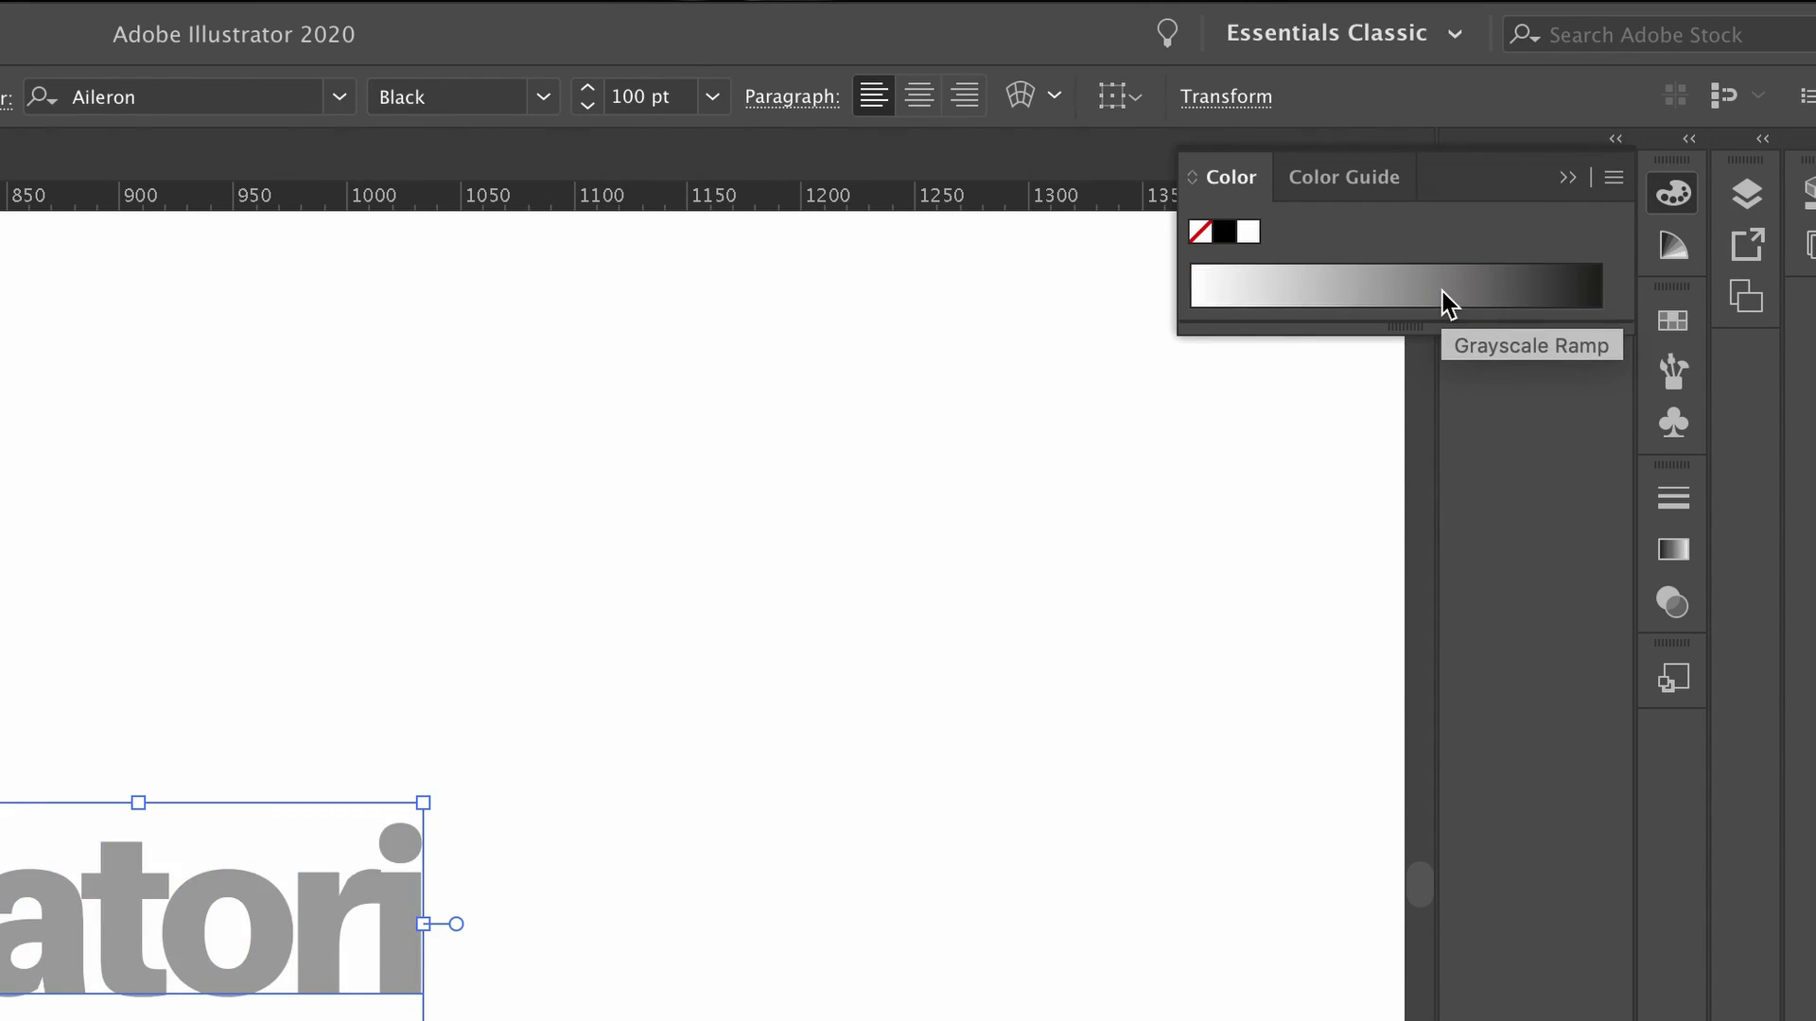
left_click(1444, 301, "shift")
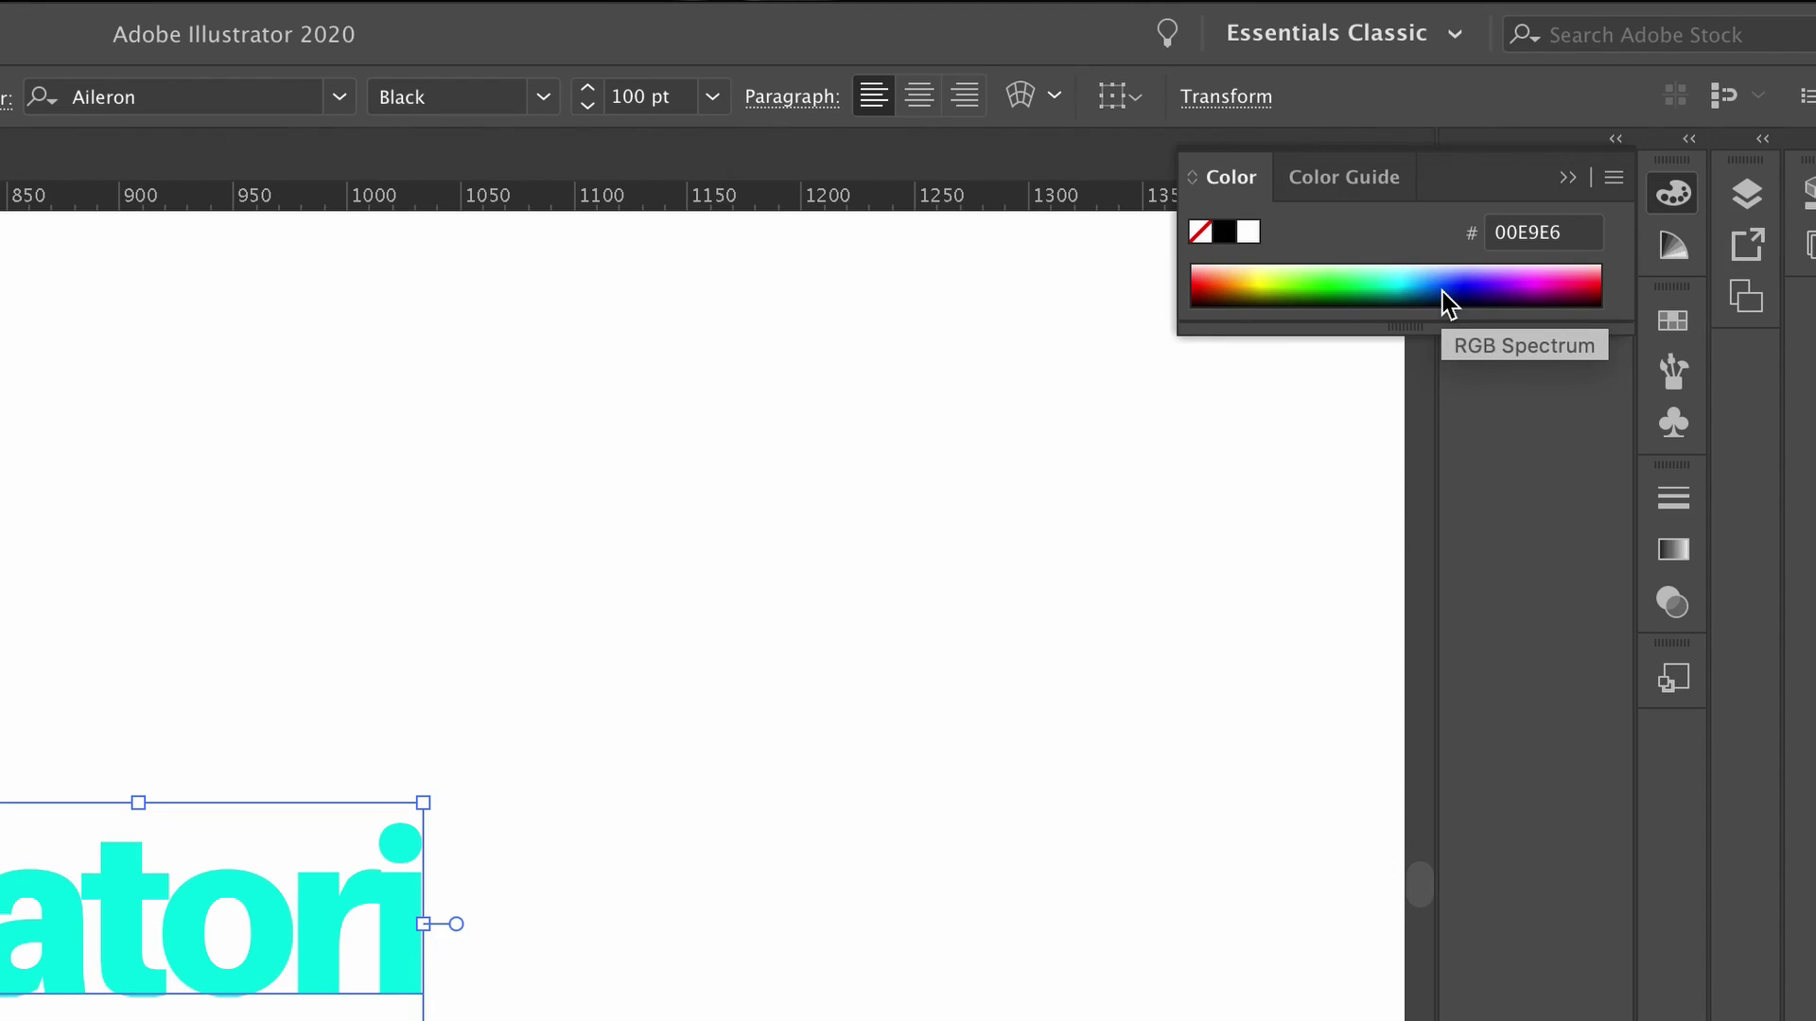
left_click(1444, 300, "shift")
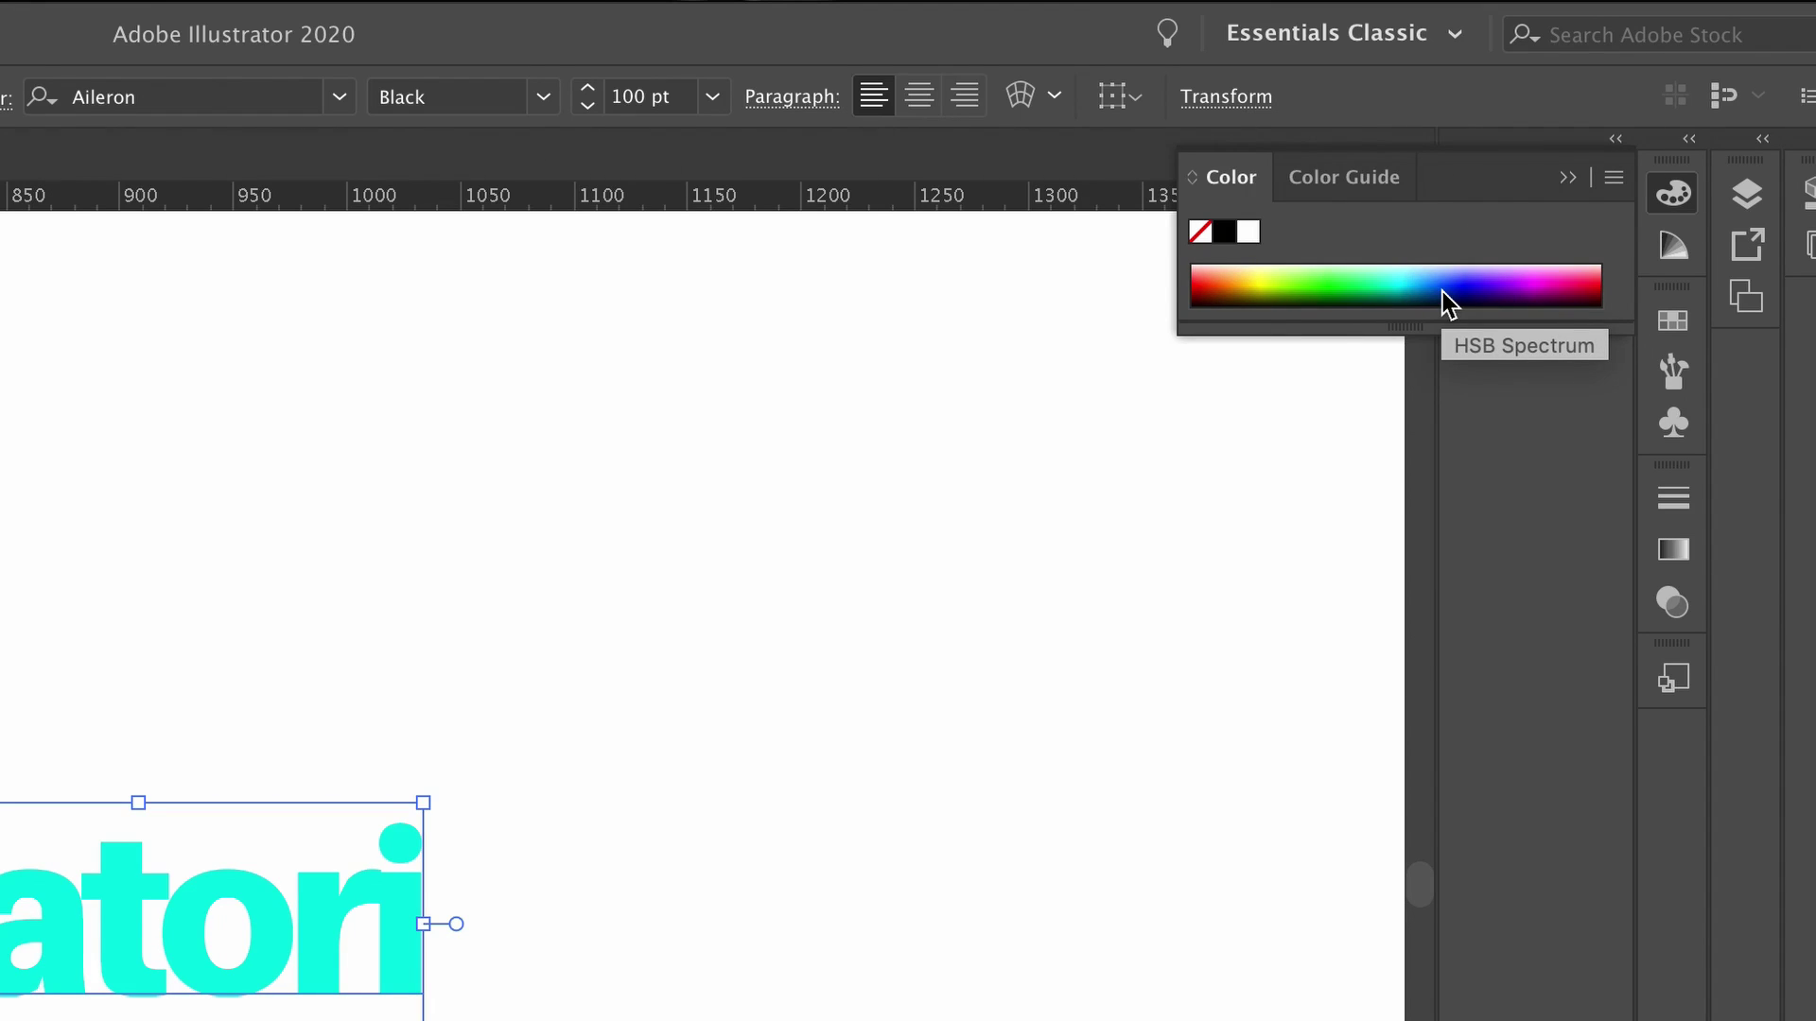
left_click(1444, 300, "shift")
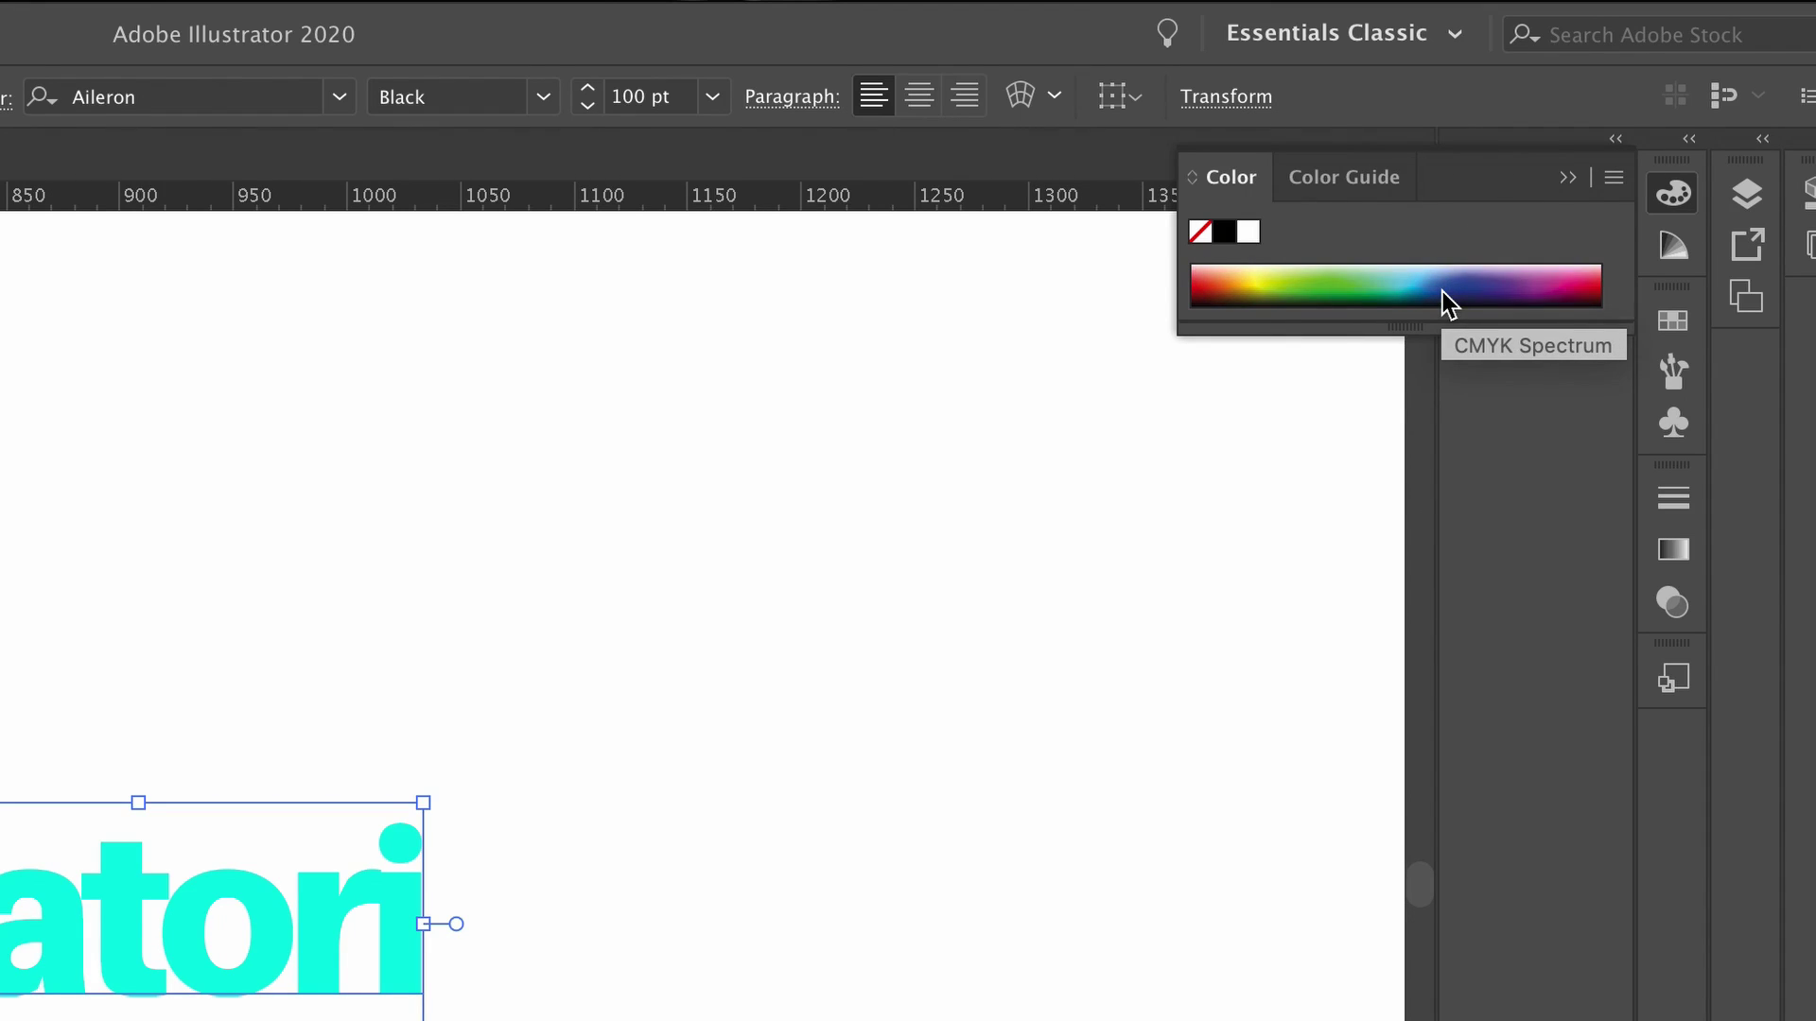
left_click(1444, 301, "shift")
left_click(1445, 301, "shift")
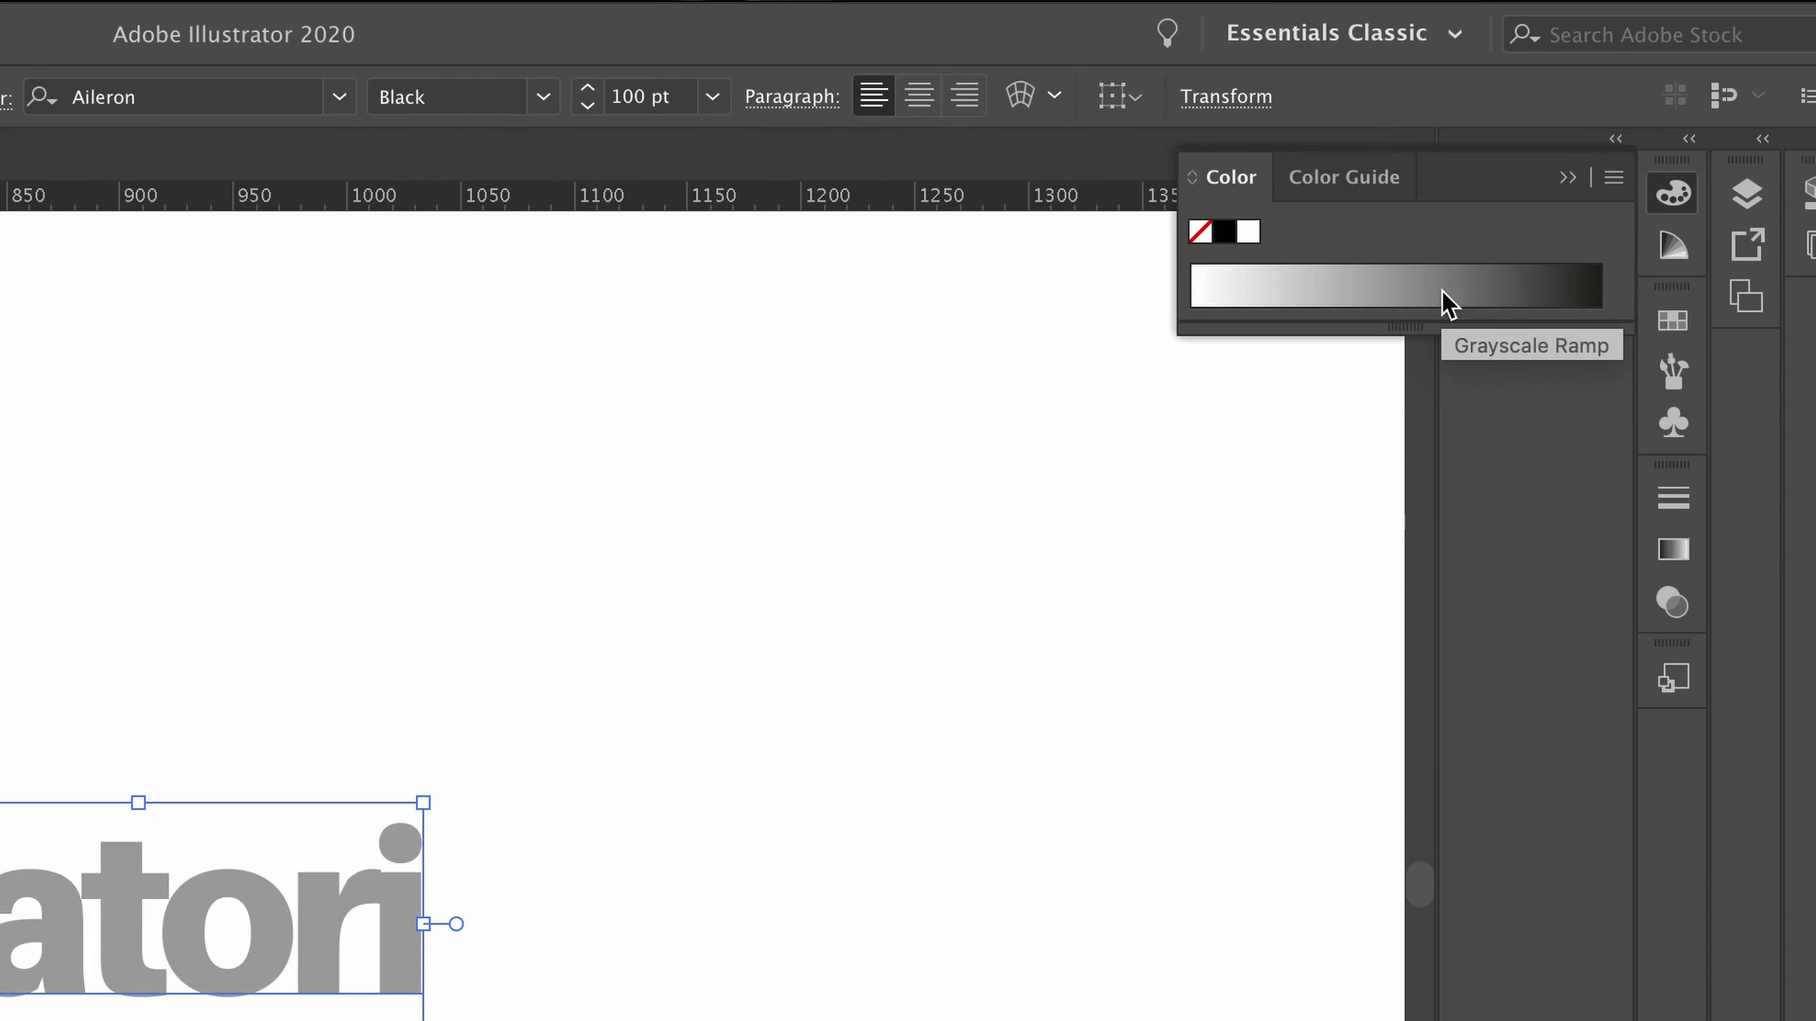
left_click(1444, 301, "shift")
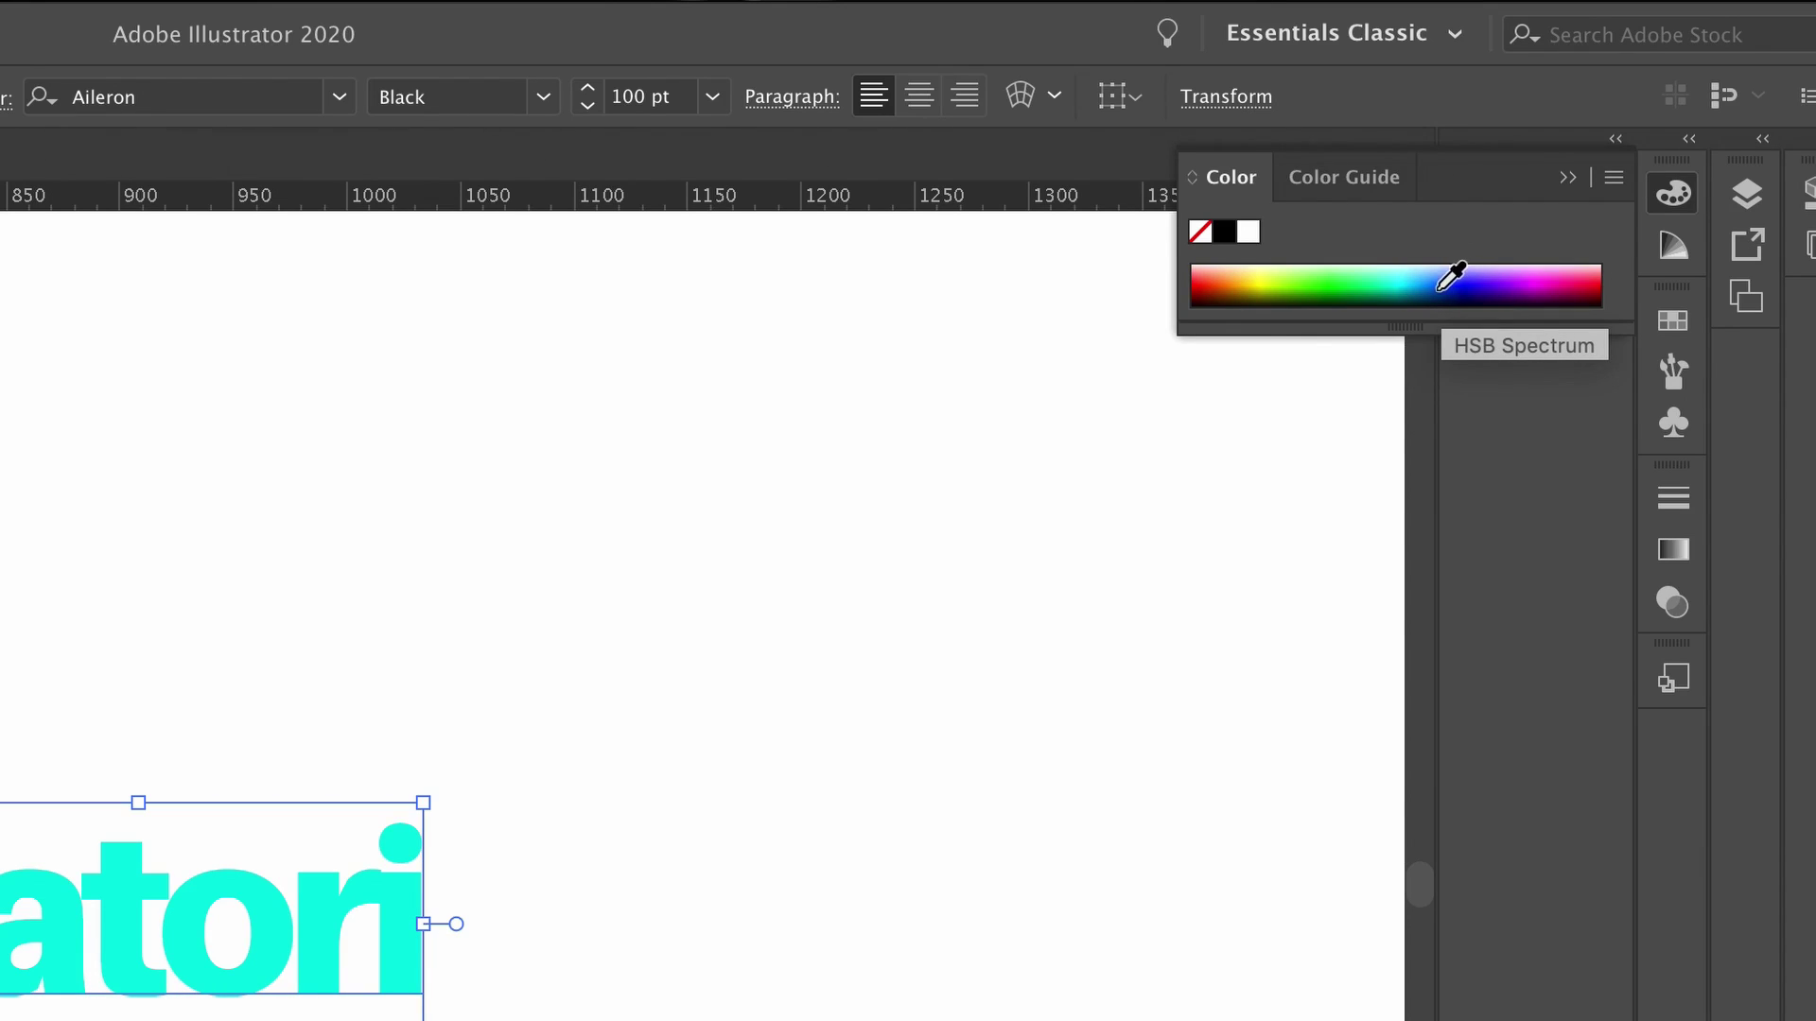
Try several fill colours on satori from the spectrum, settling on a soft teal.
left_click(1330, 293)
left_click(1284, 276)
left_click(1243, 282)
left_click(1480, 261)
left_click(1524, 289)
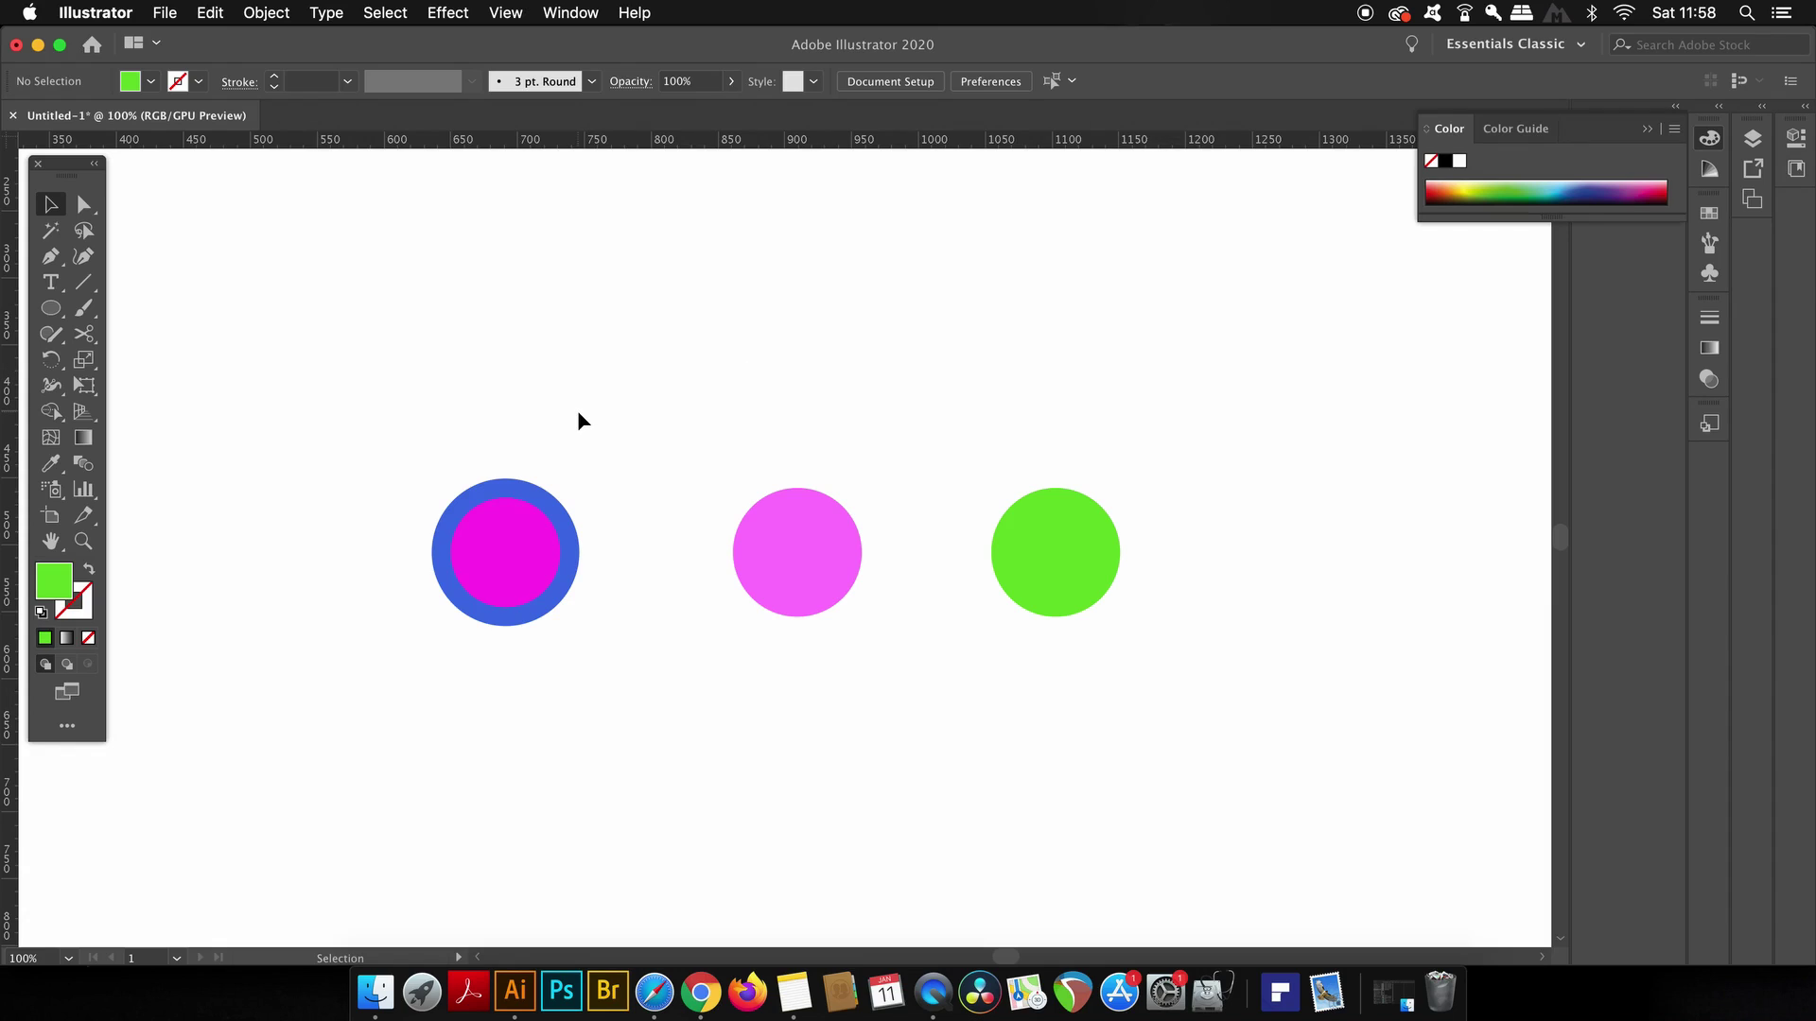
With the Eyedropper, apply the blue-ringed magenta style to the middle and green circles, then undo the last.
key("i")
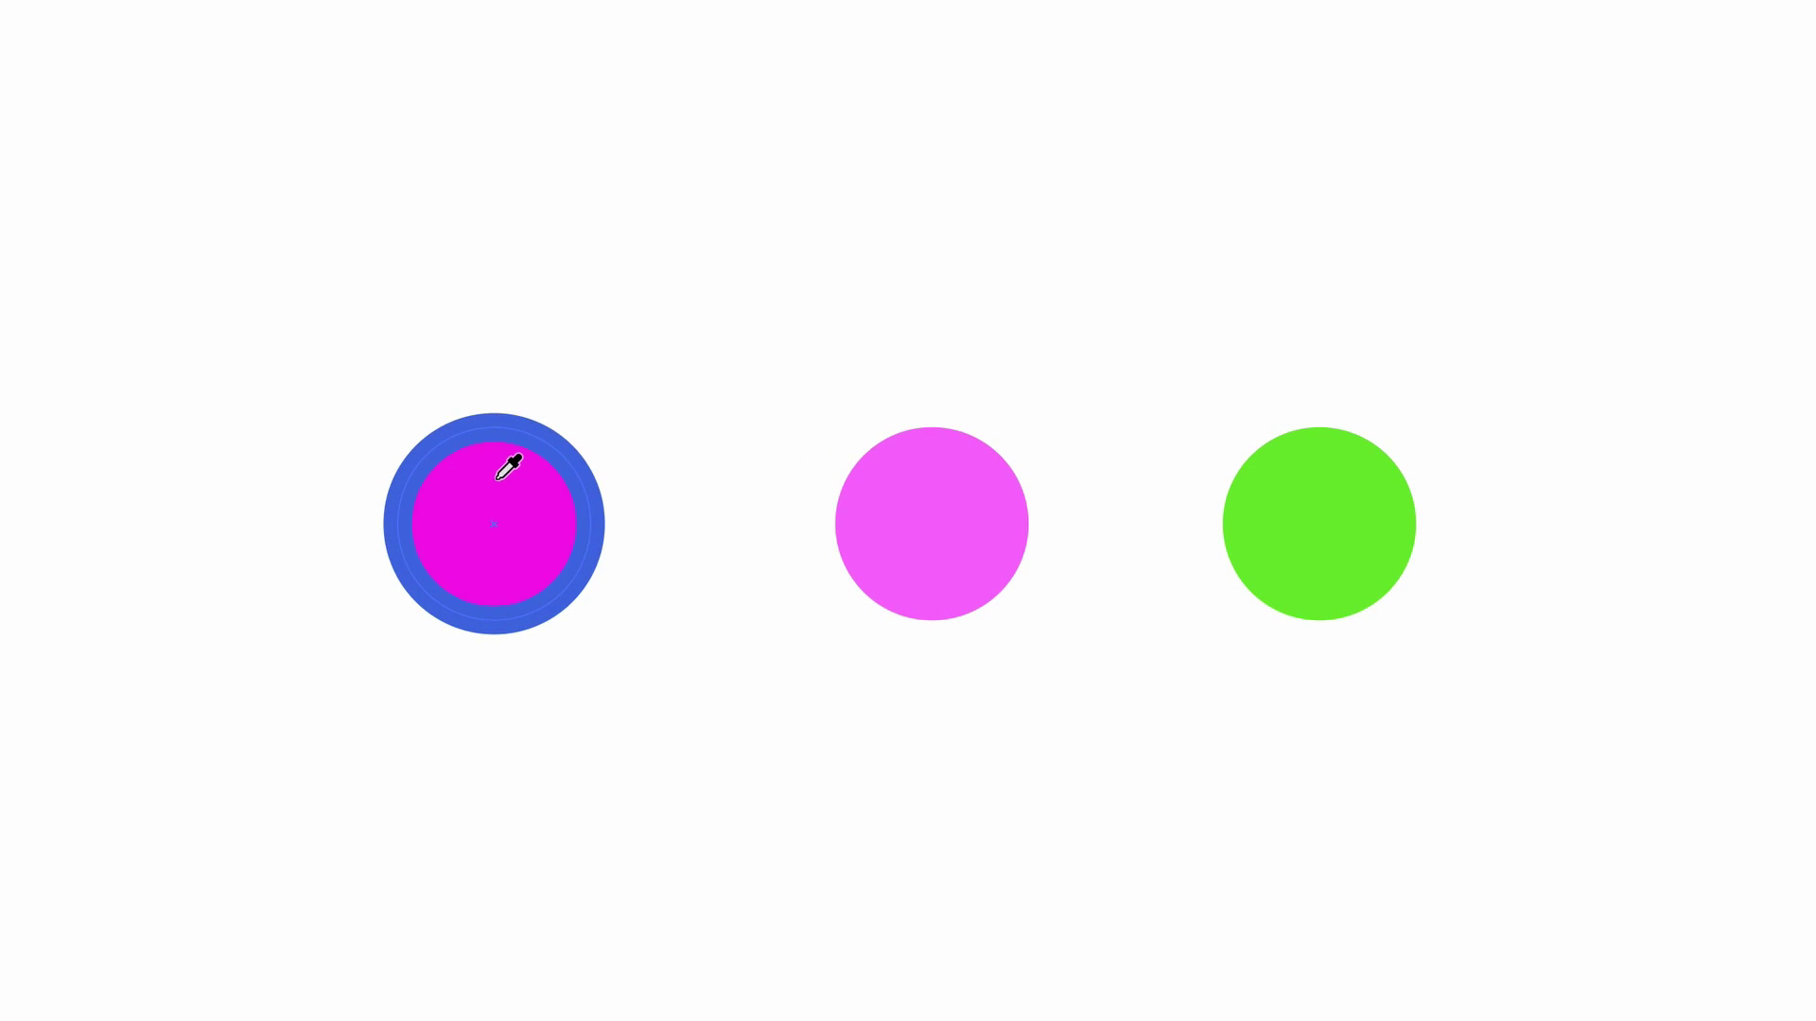
key("ctrl+shift+a")
left_click(868, 449)
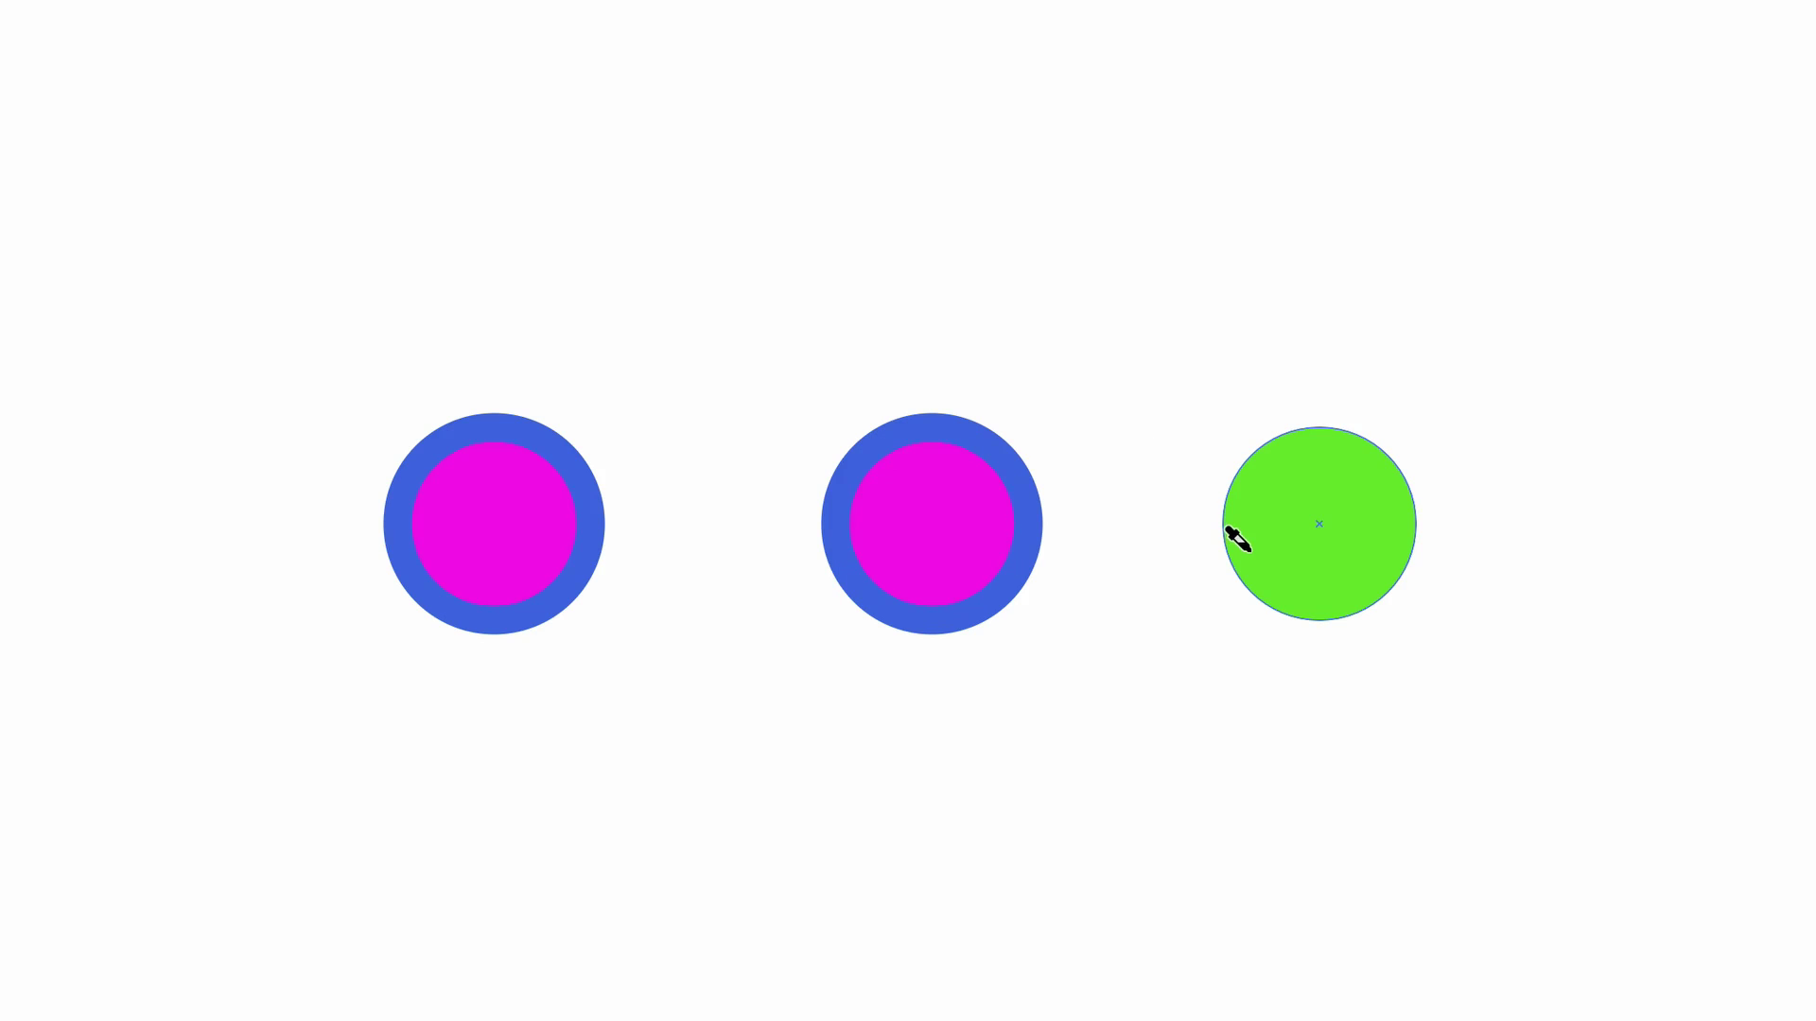
left_click(1272, 492)
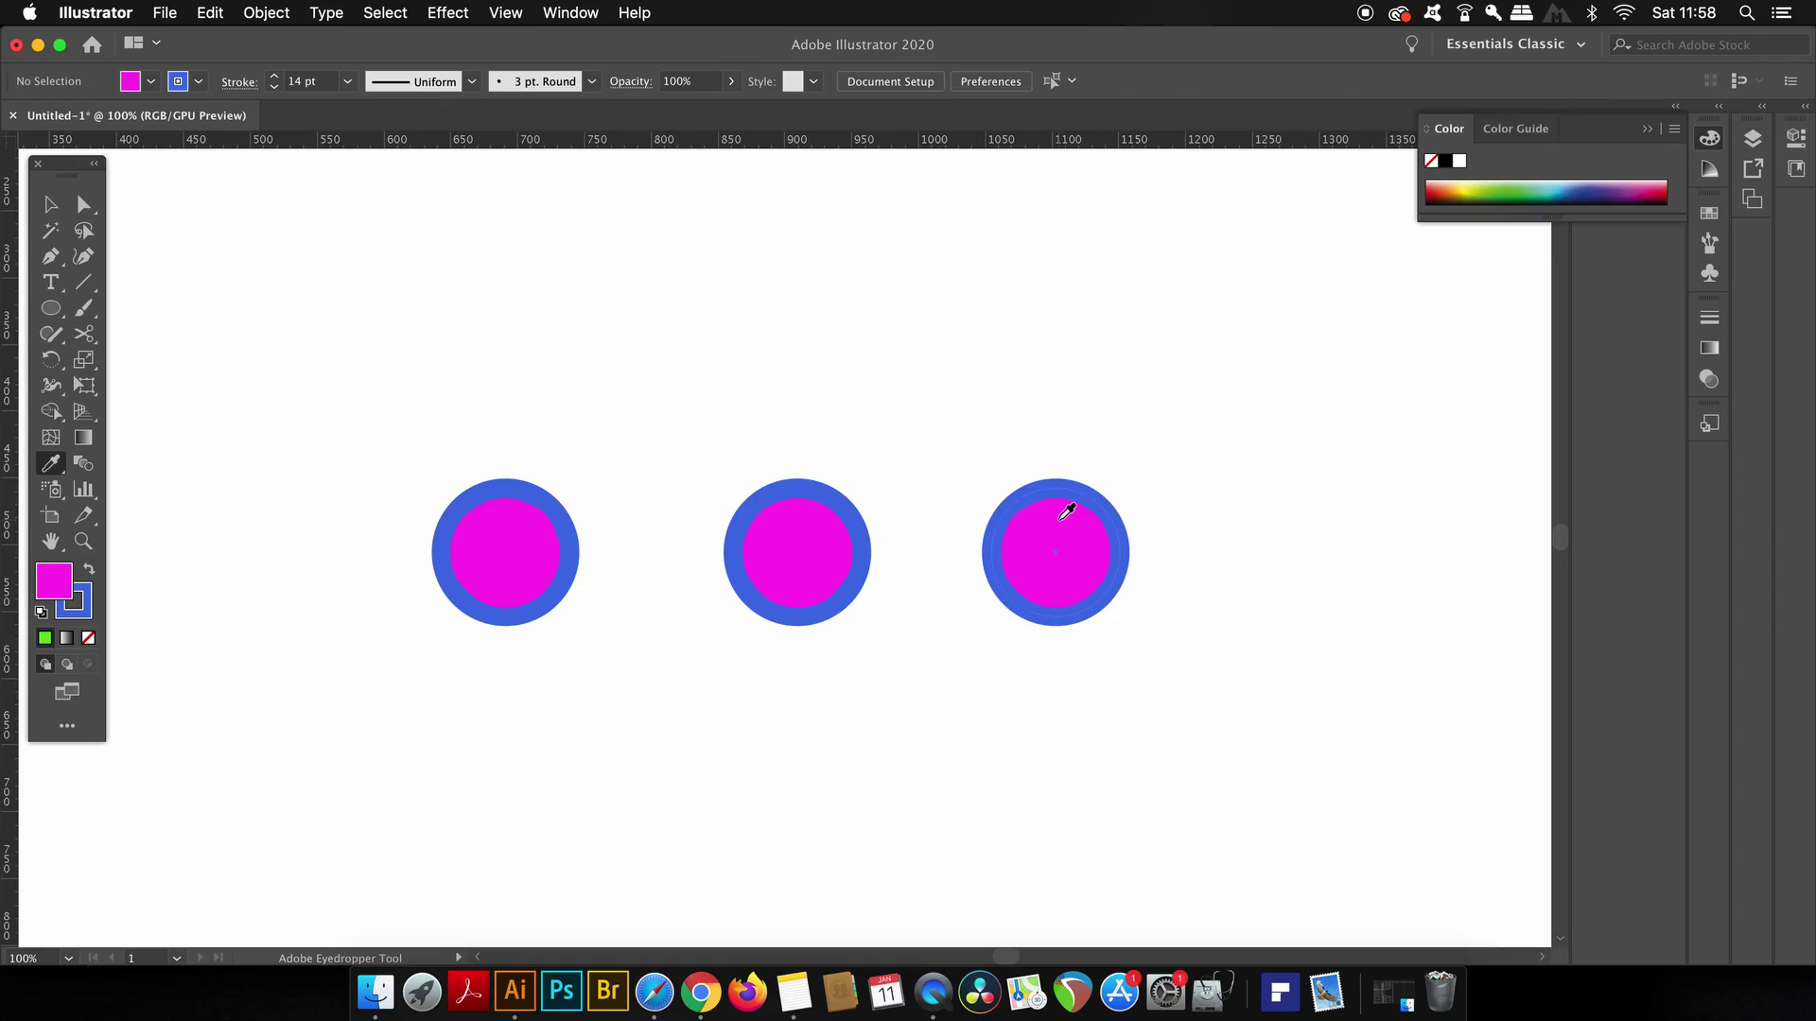
key("super+z")
key("super+z")
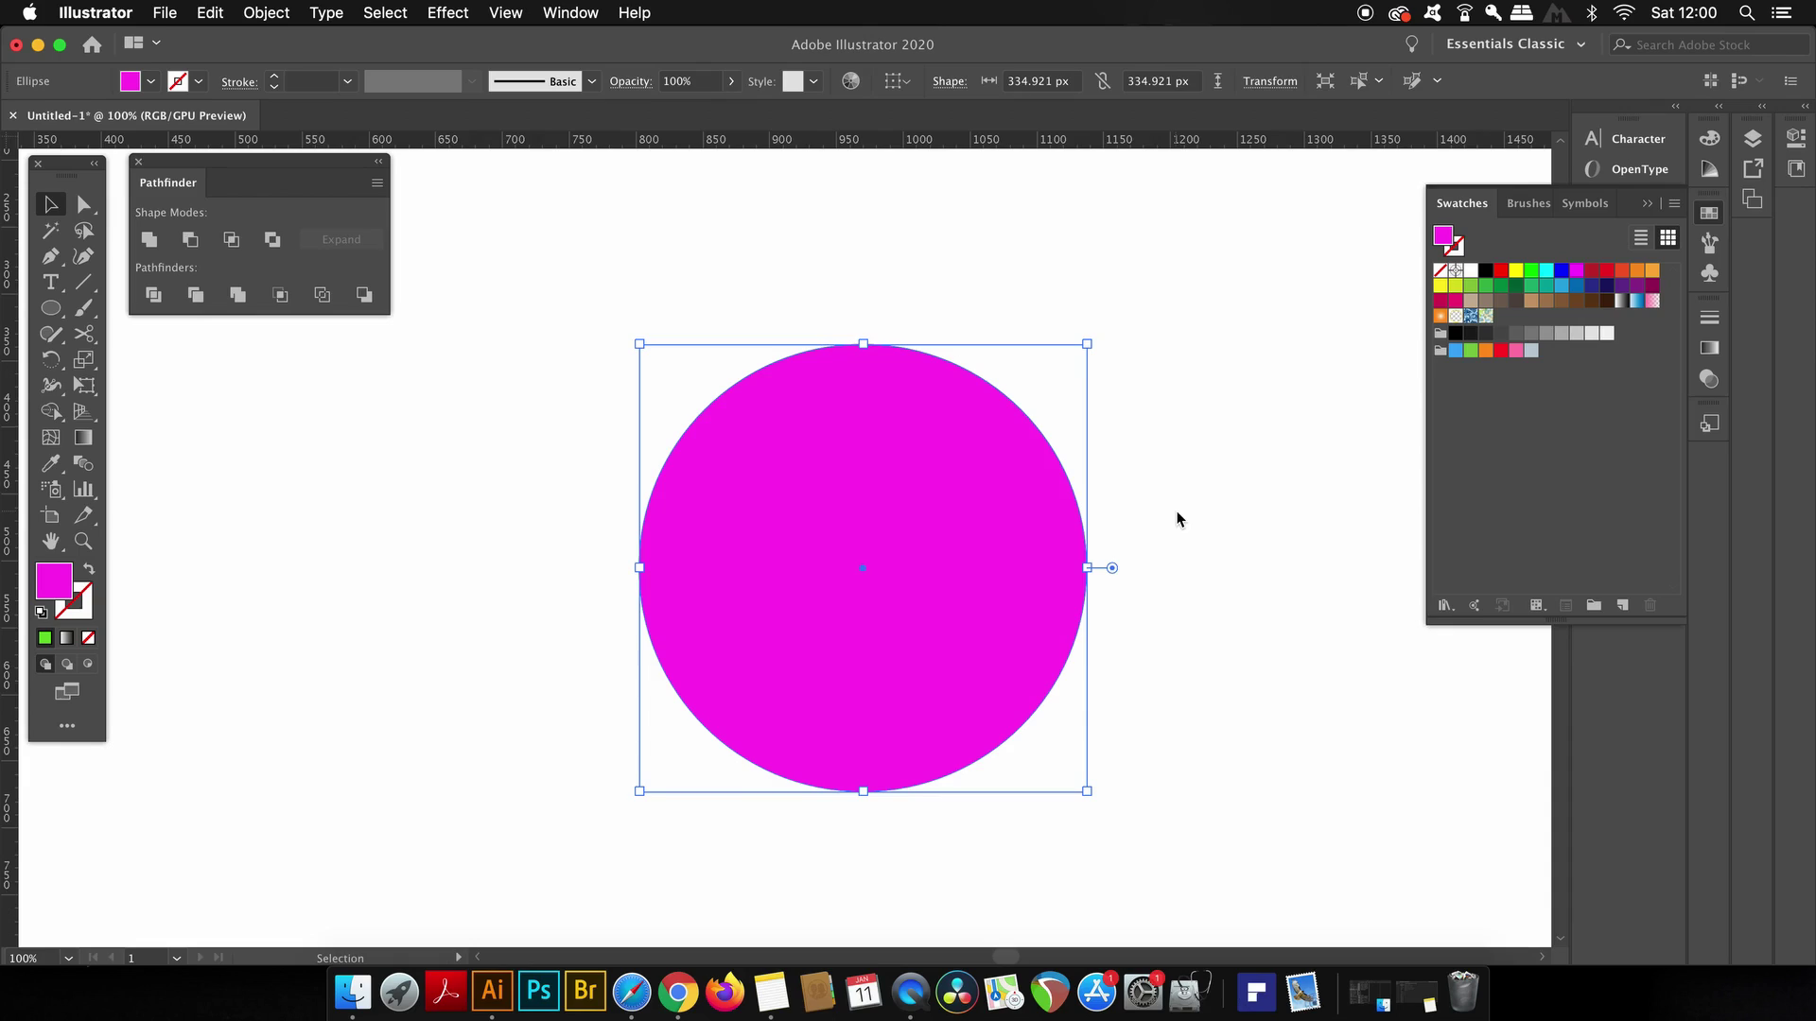
Hide the panels and pull the circle's top anchor down to its centre with Direct Selection.
key("Tab")
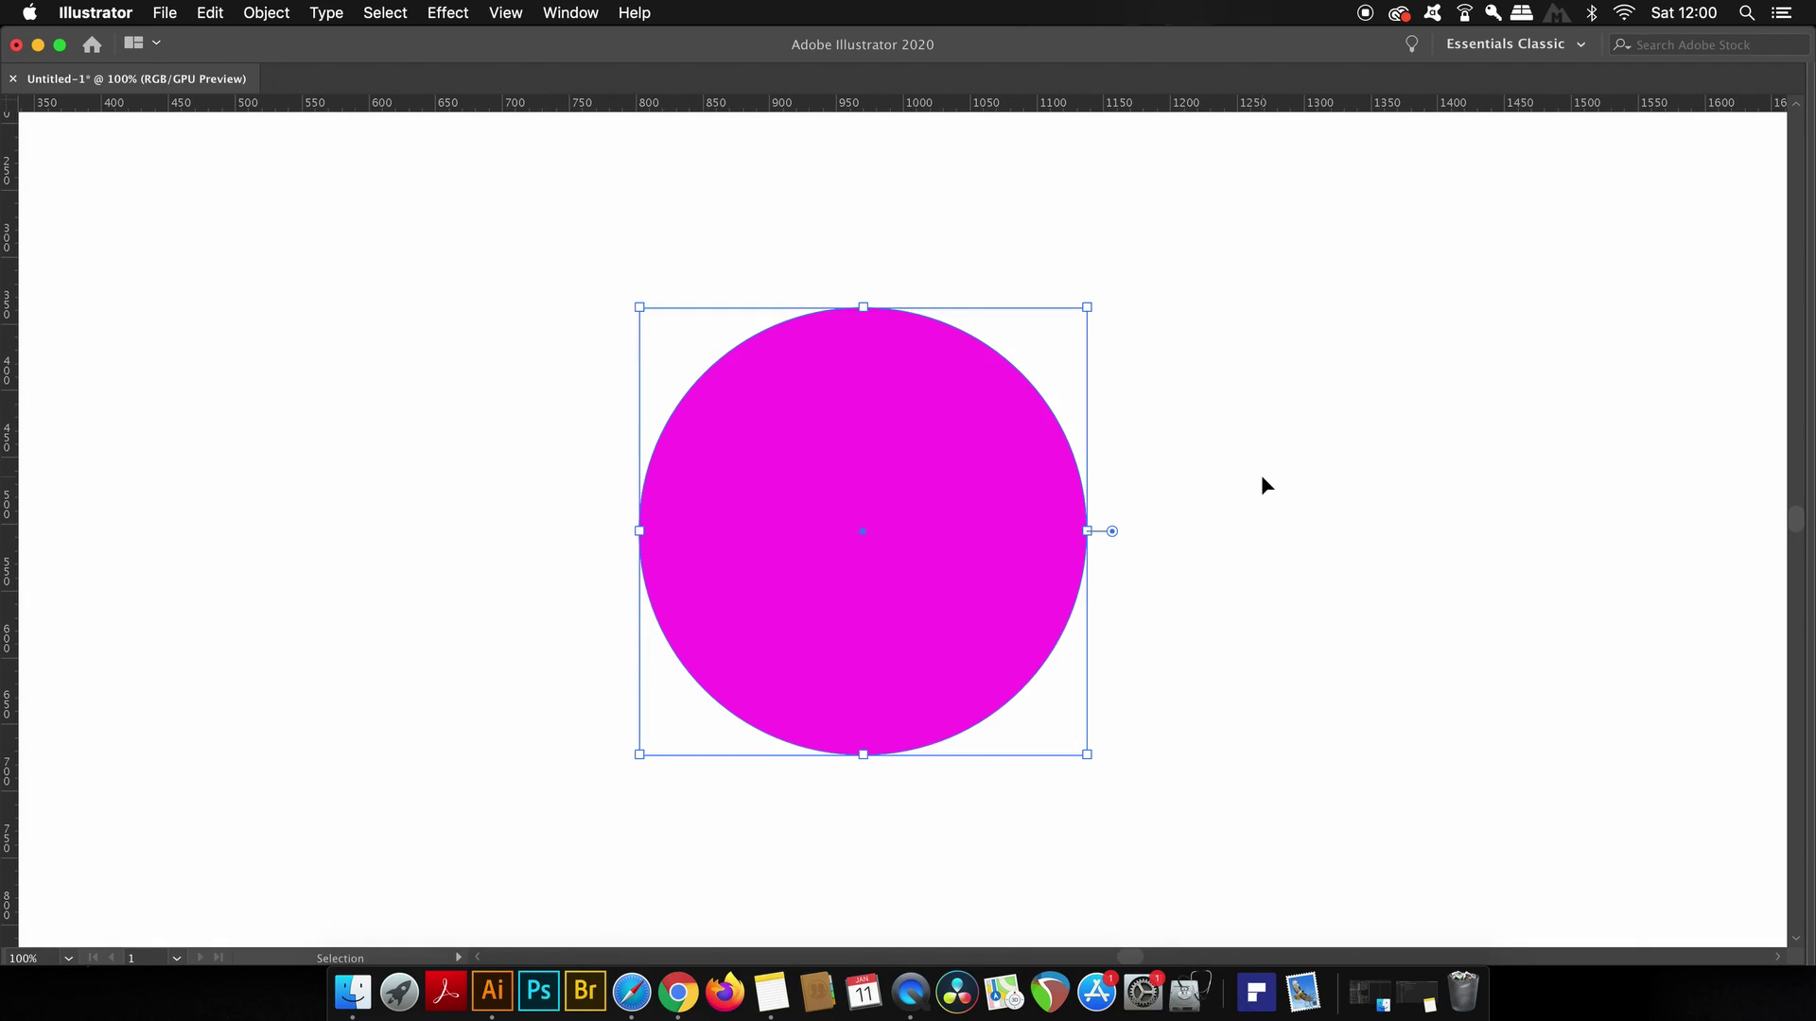
key("a")
left_click_drag(863, 308, 883, 536)
left_click(1350, 597)
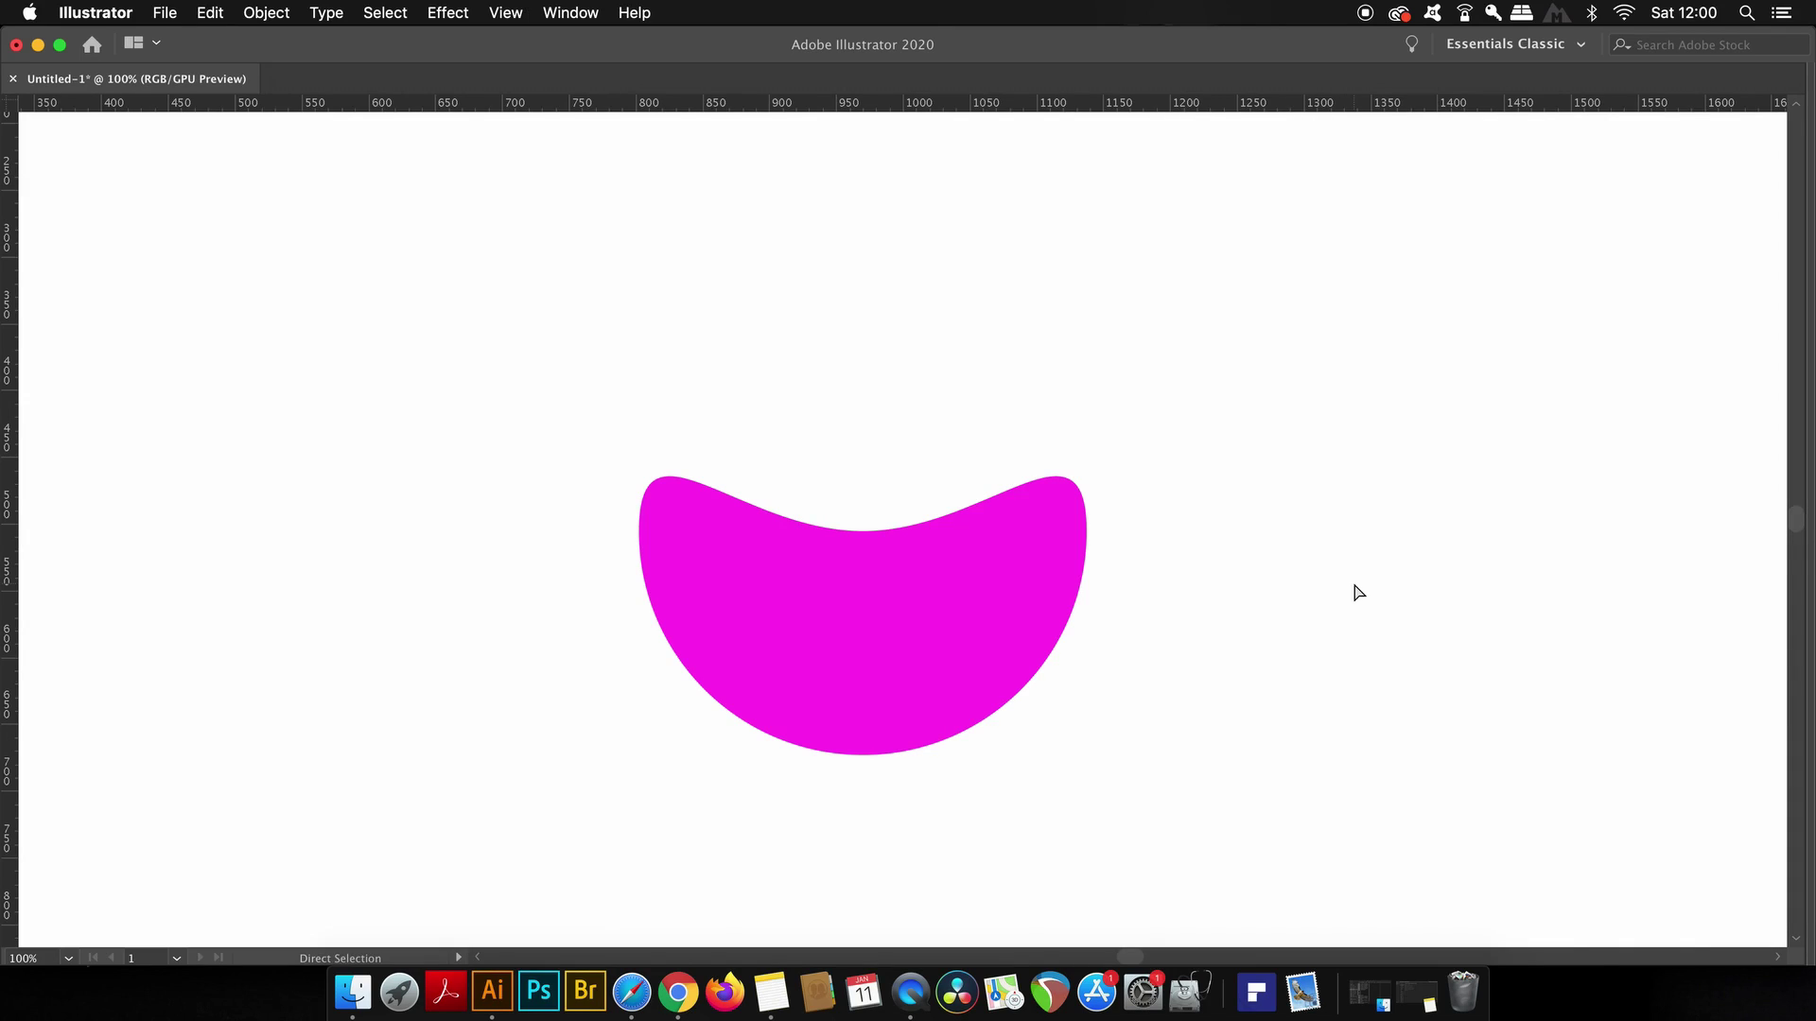
Drag the magenta shape's bottom anchor up about 74 px into a bow-tie, then deselect.
left_click(930, 656)
left_click(862, 755)
left_click(868, 731)
left_click_drag(864, 754, 866, 563)
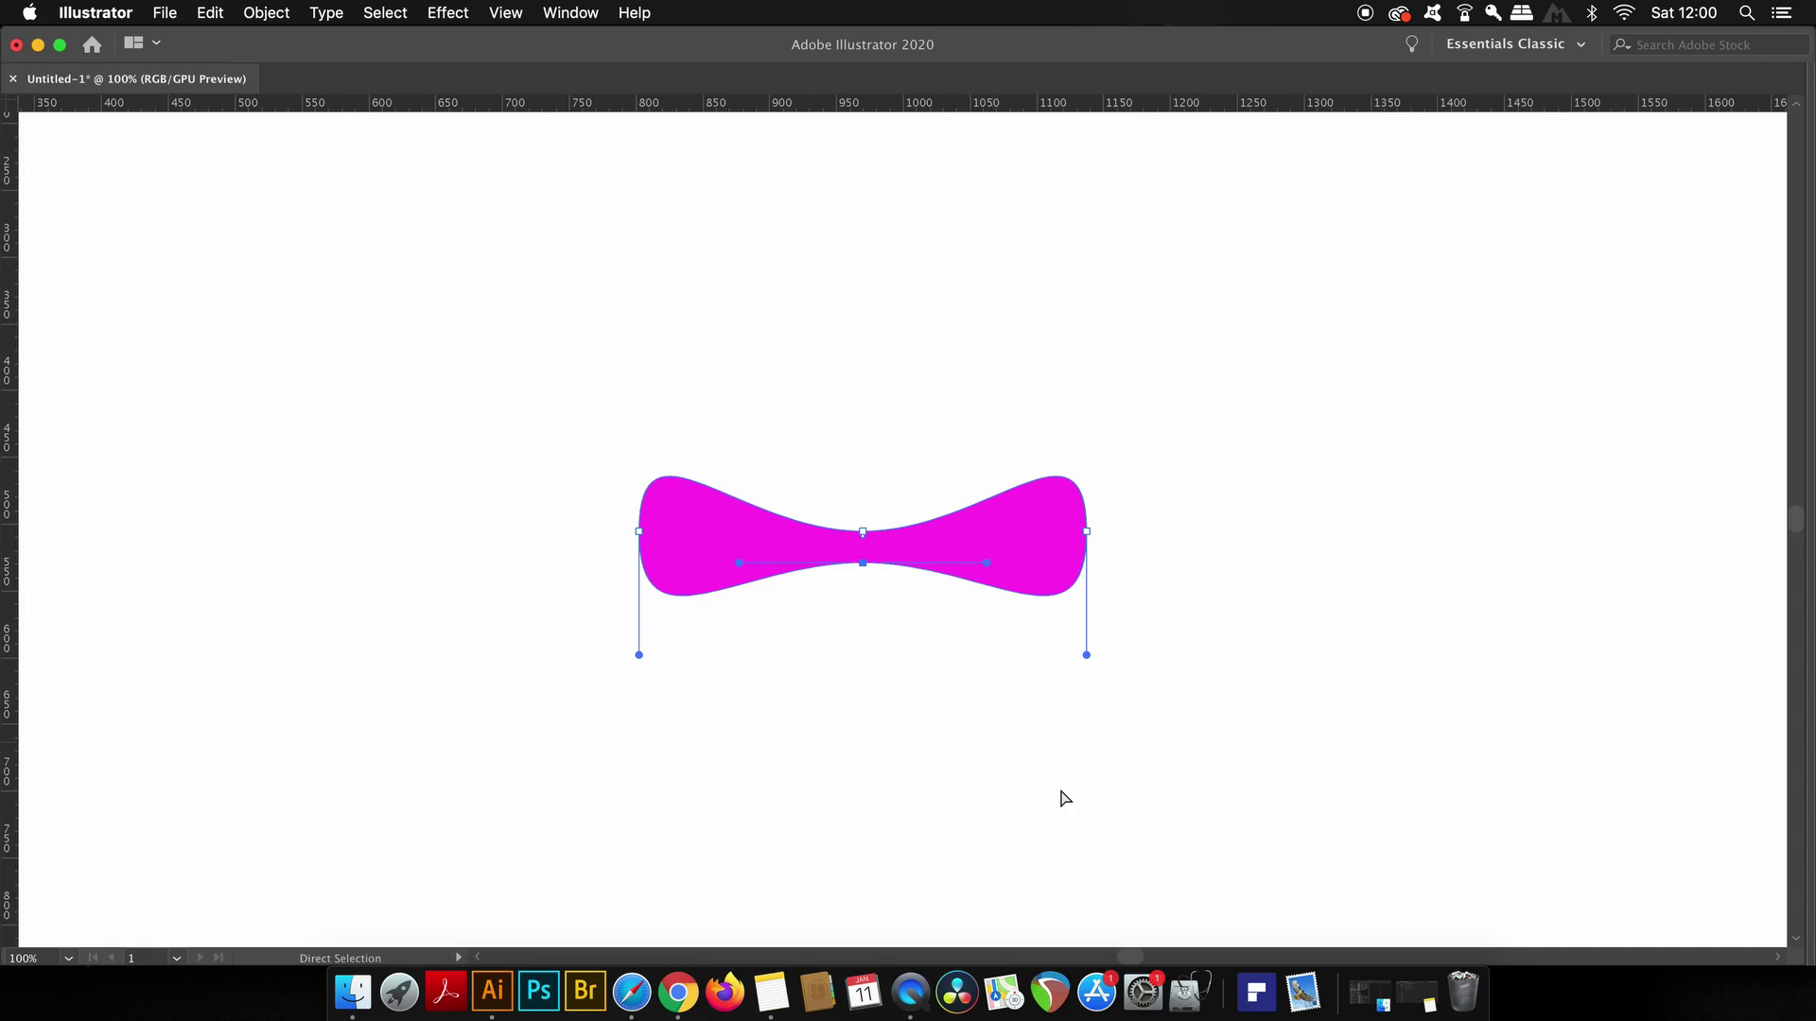
left_click(1152, 803)
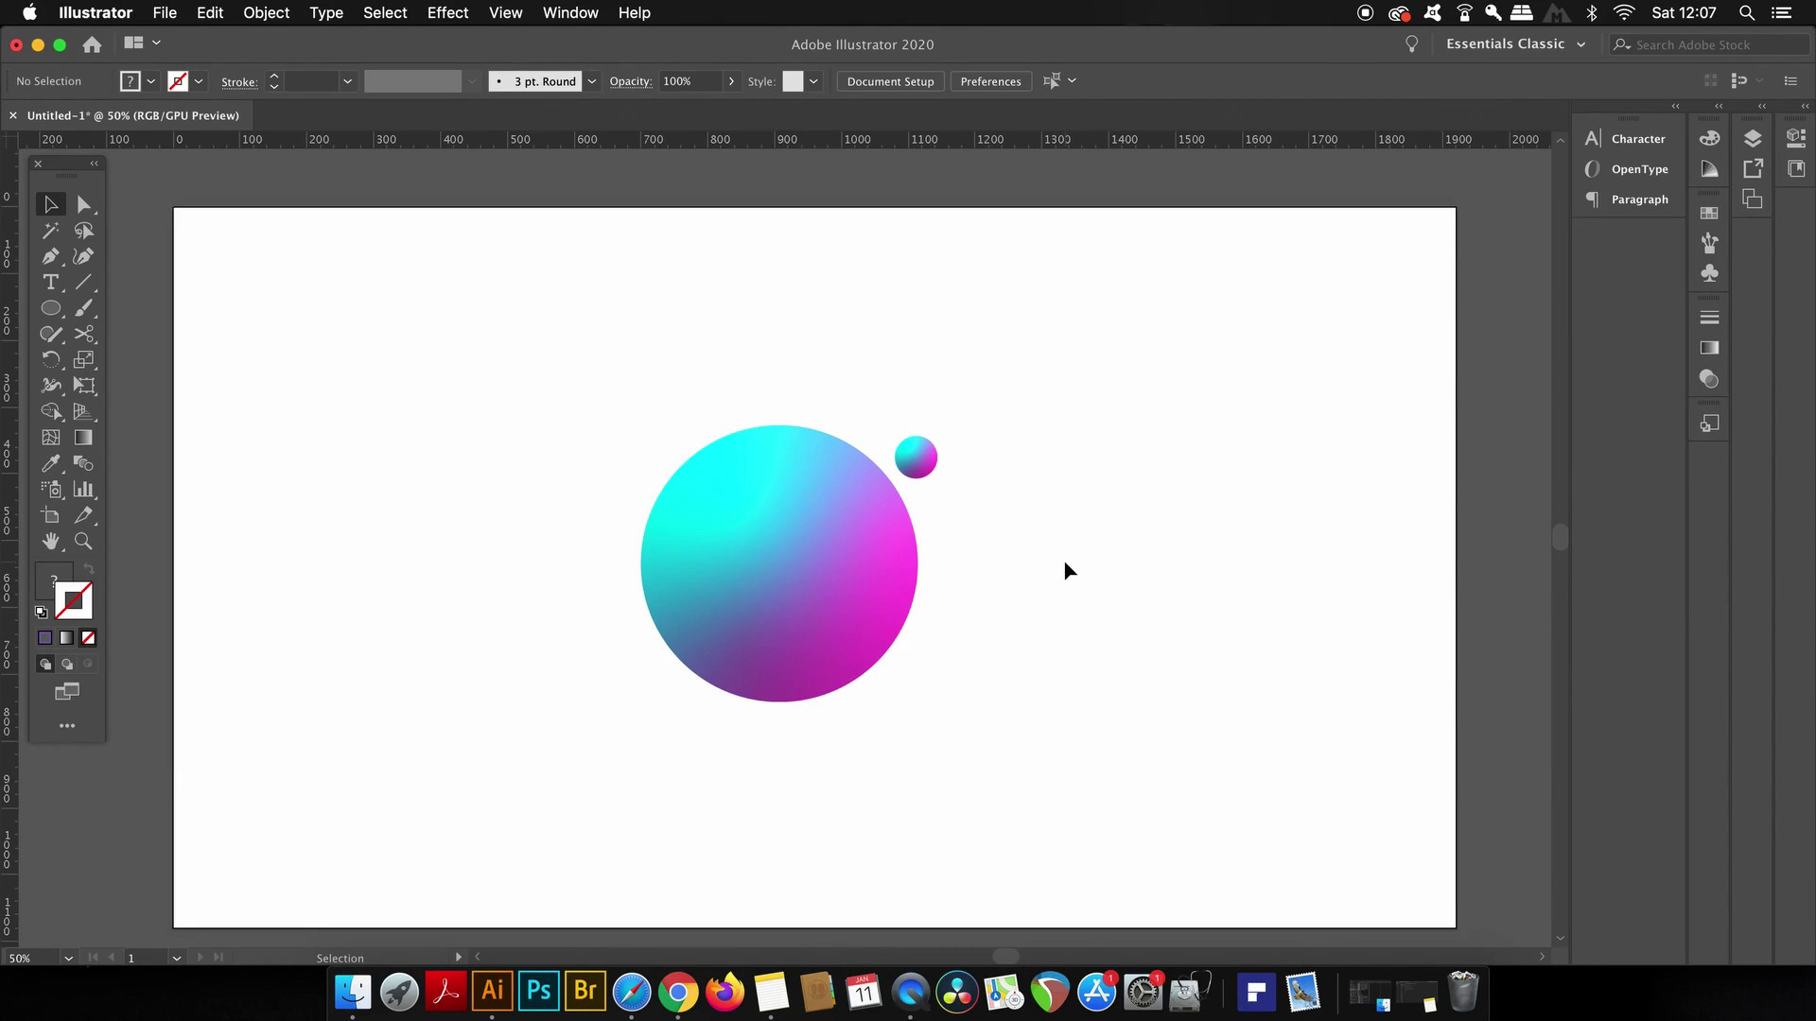
Zoom and pan to frame the small gradient circle close up.
left_click(505, 13)
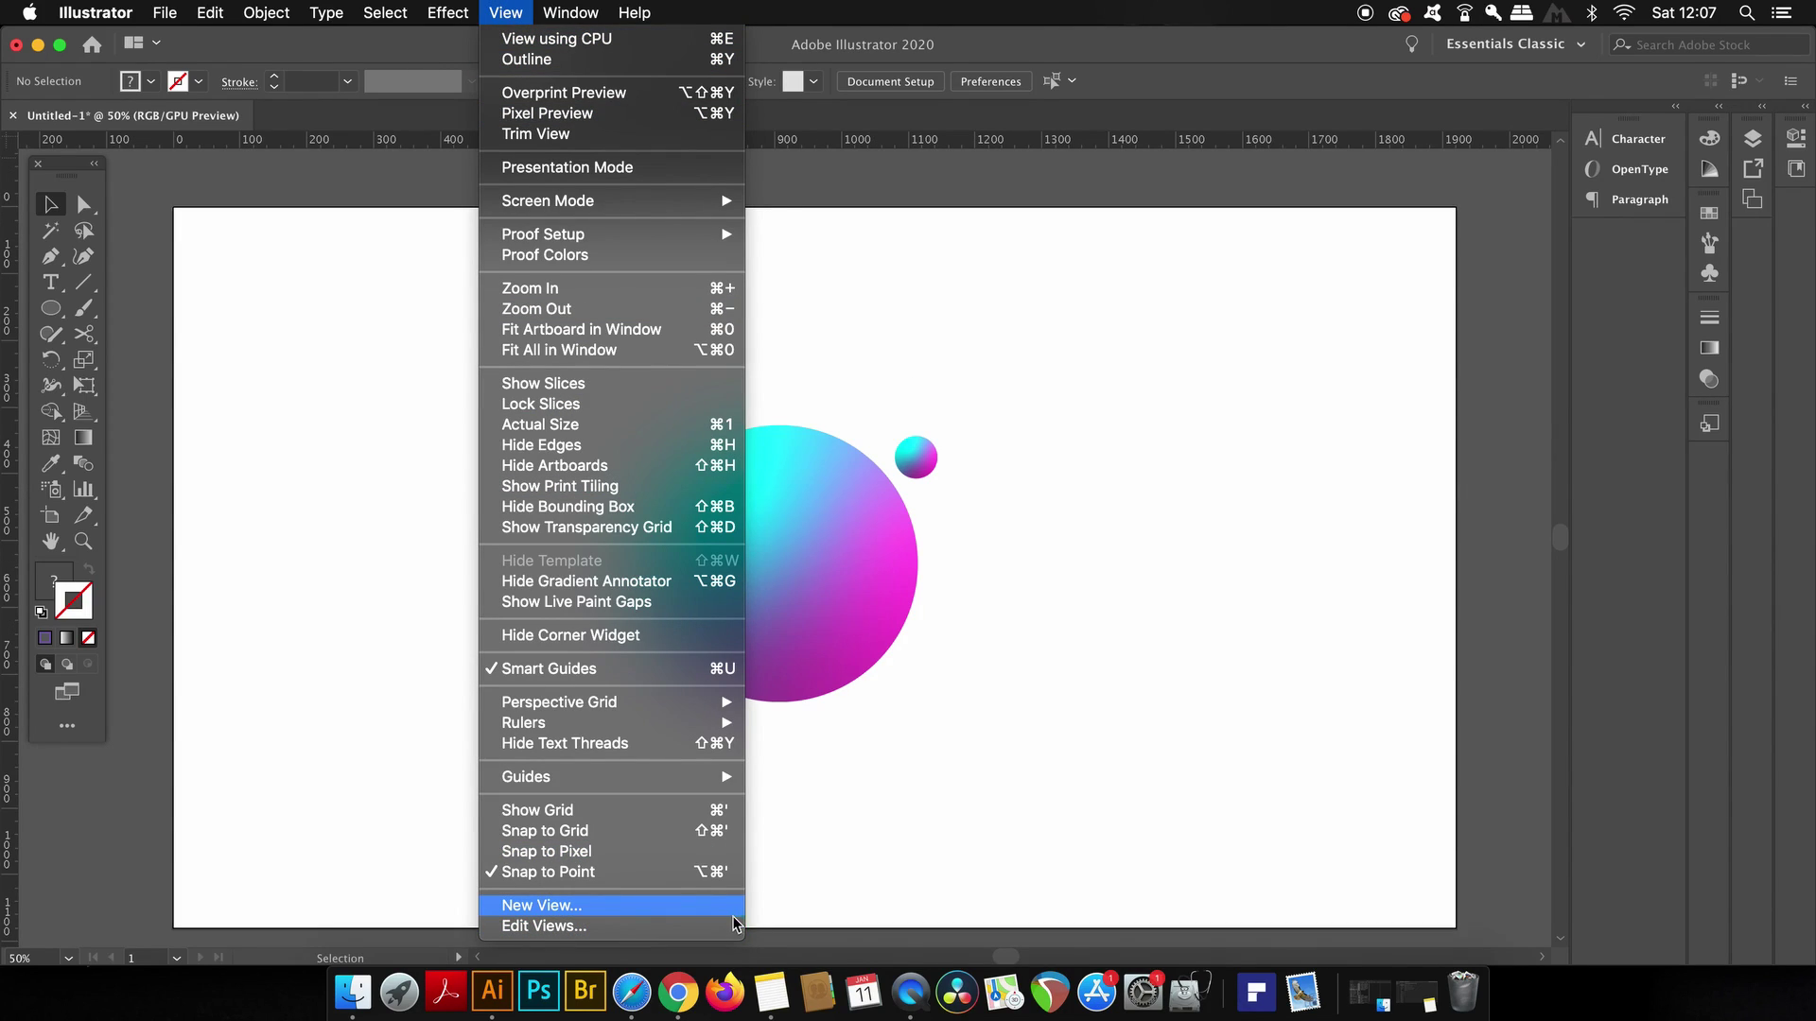
left_click(1003, 837)
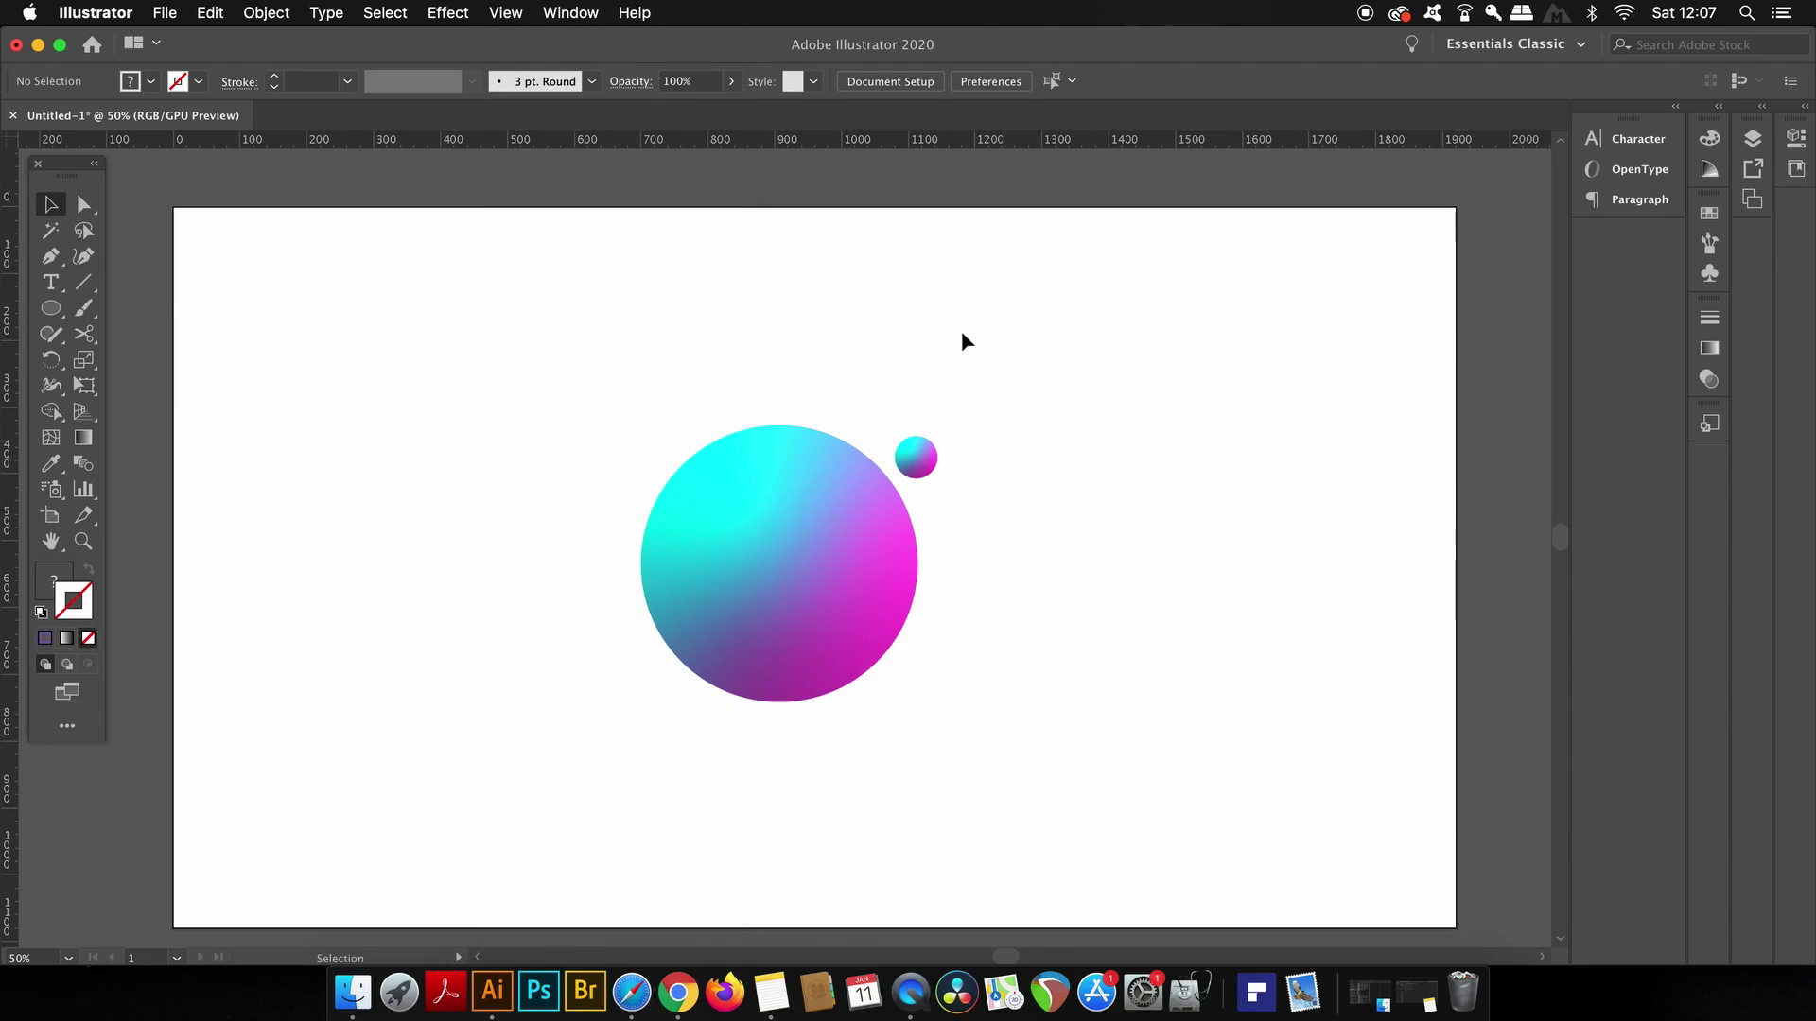
scroll(928, 491, "up", 5)
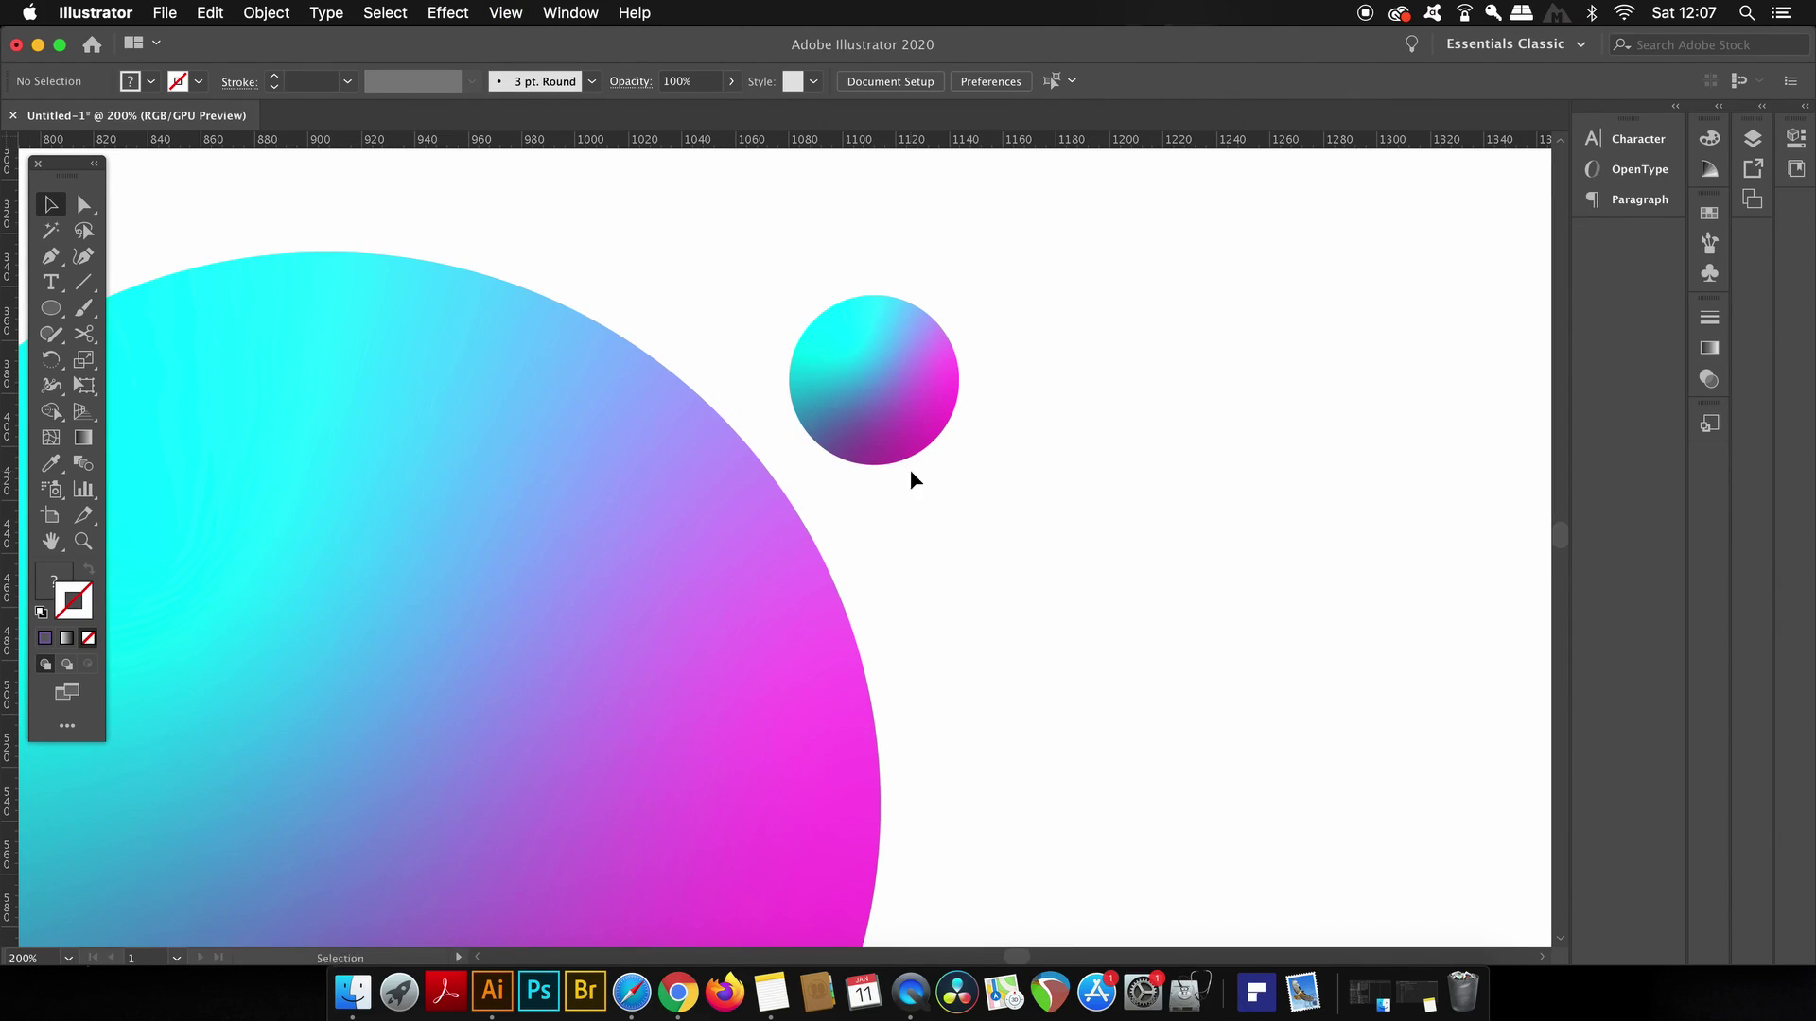
left_click_drag(912, 478, 957, 605)
left_click_drag(871, 406, 758, 348)
scroll(781, 439, "up", 1)
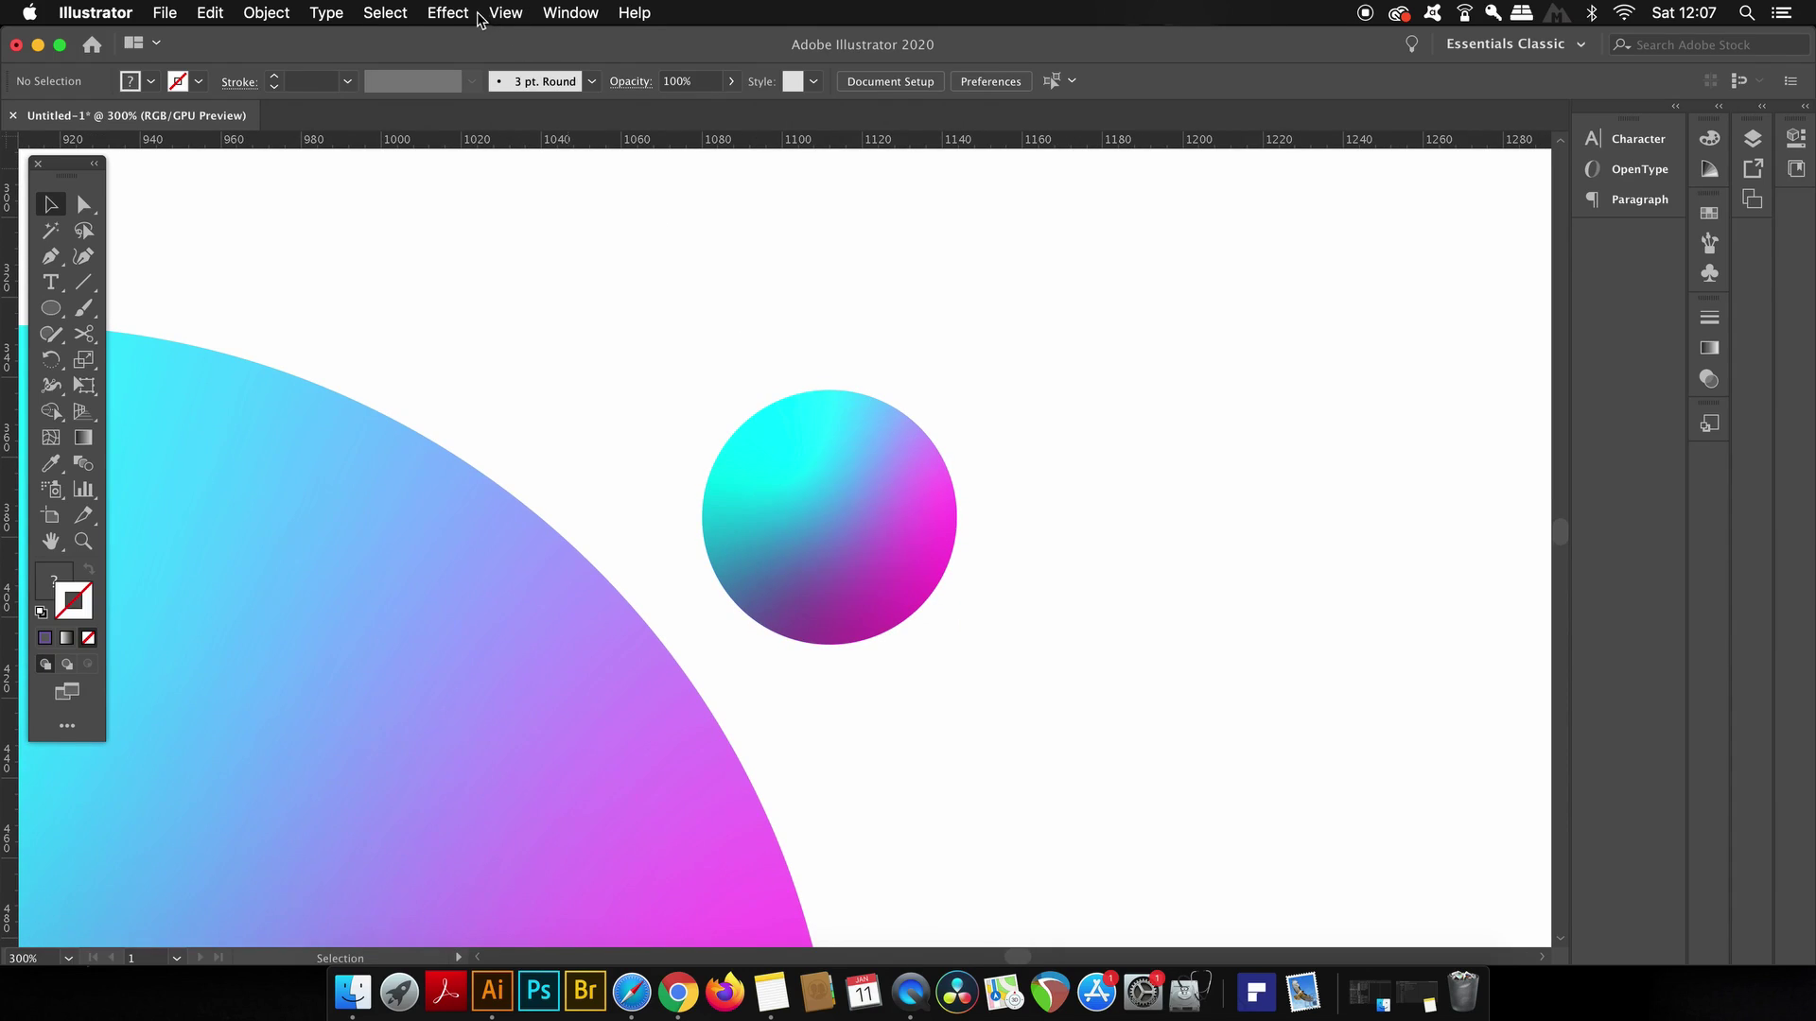
Save the current view as 'smaller ball' with View > New View.
left_click(506, 12)
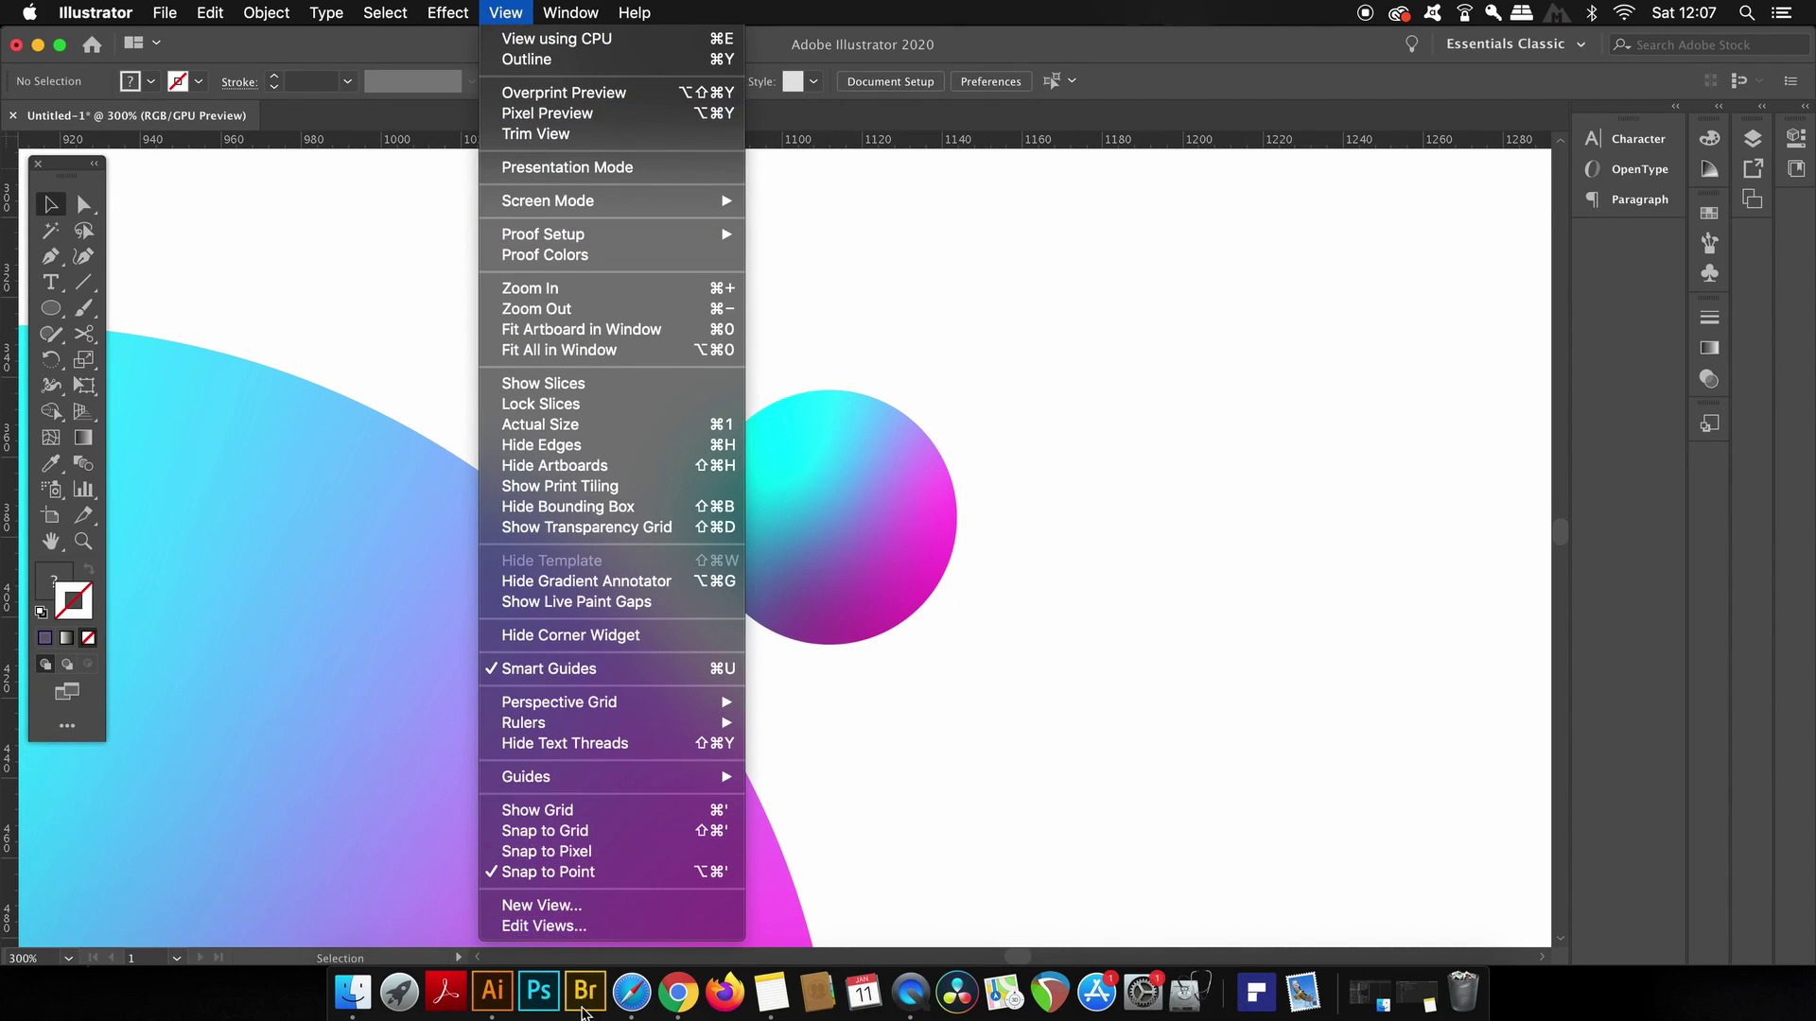
left_click(542, 906)
type("small")
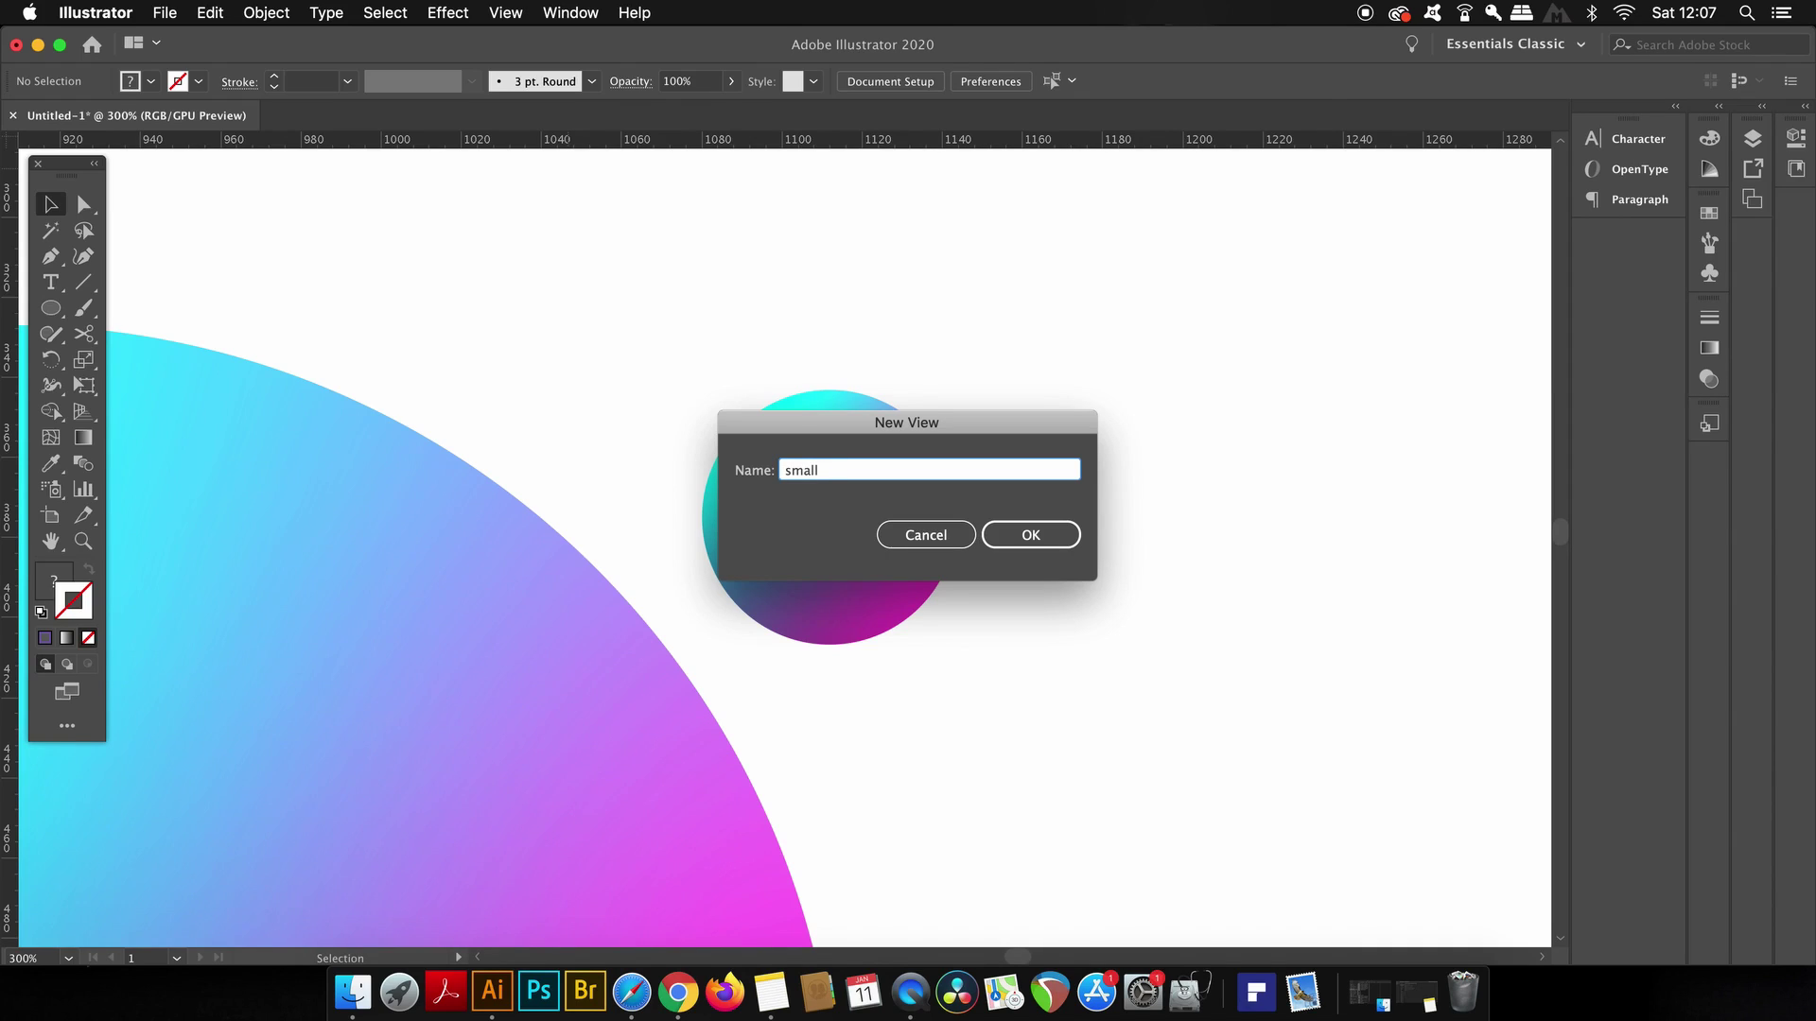
type("er ball")
key("Return")
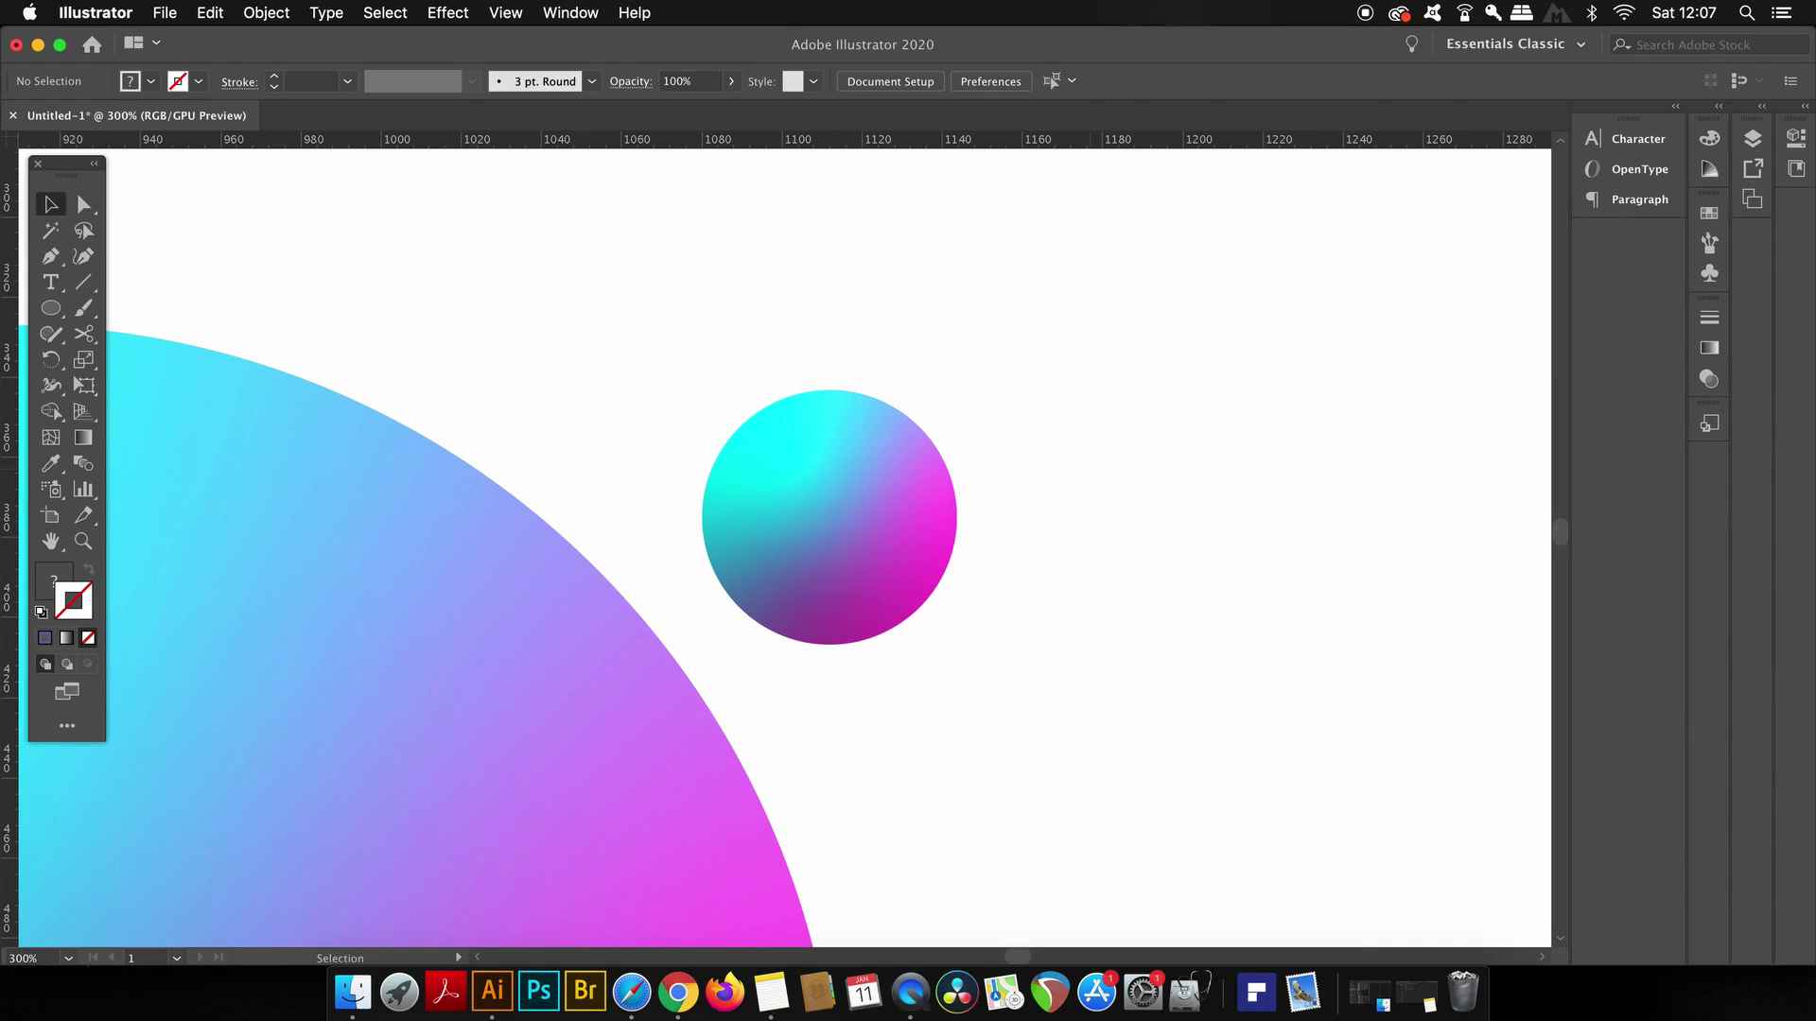
Zoom back out to show both circles and set the zoom level to 120%.
scroll(985, 580, "down", 1)
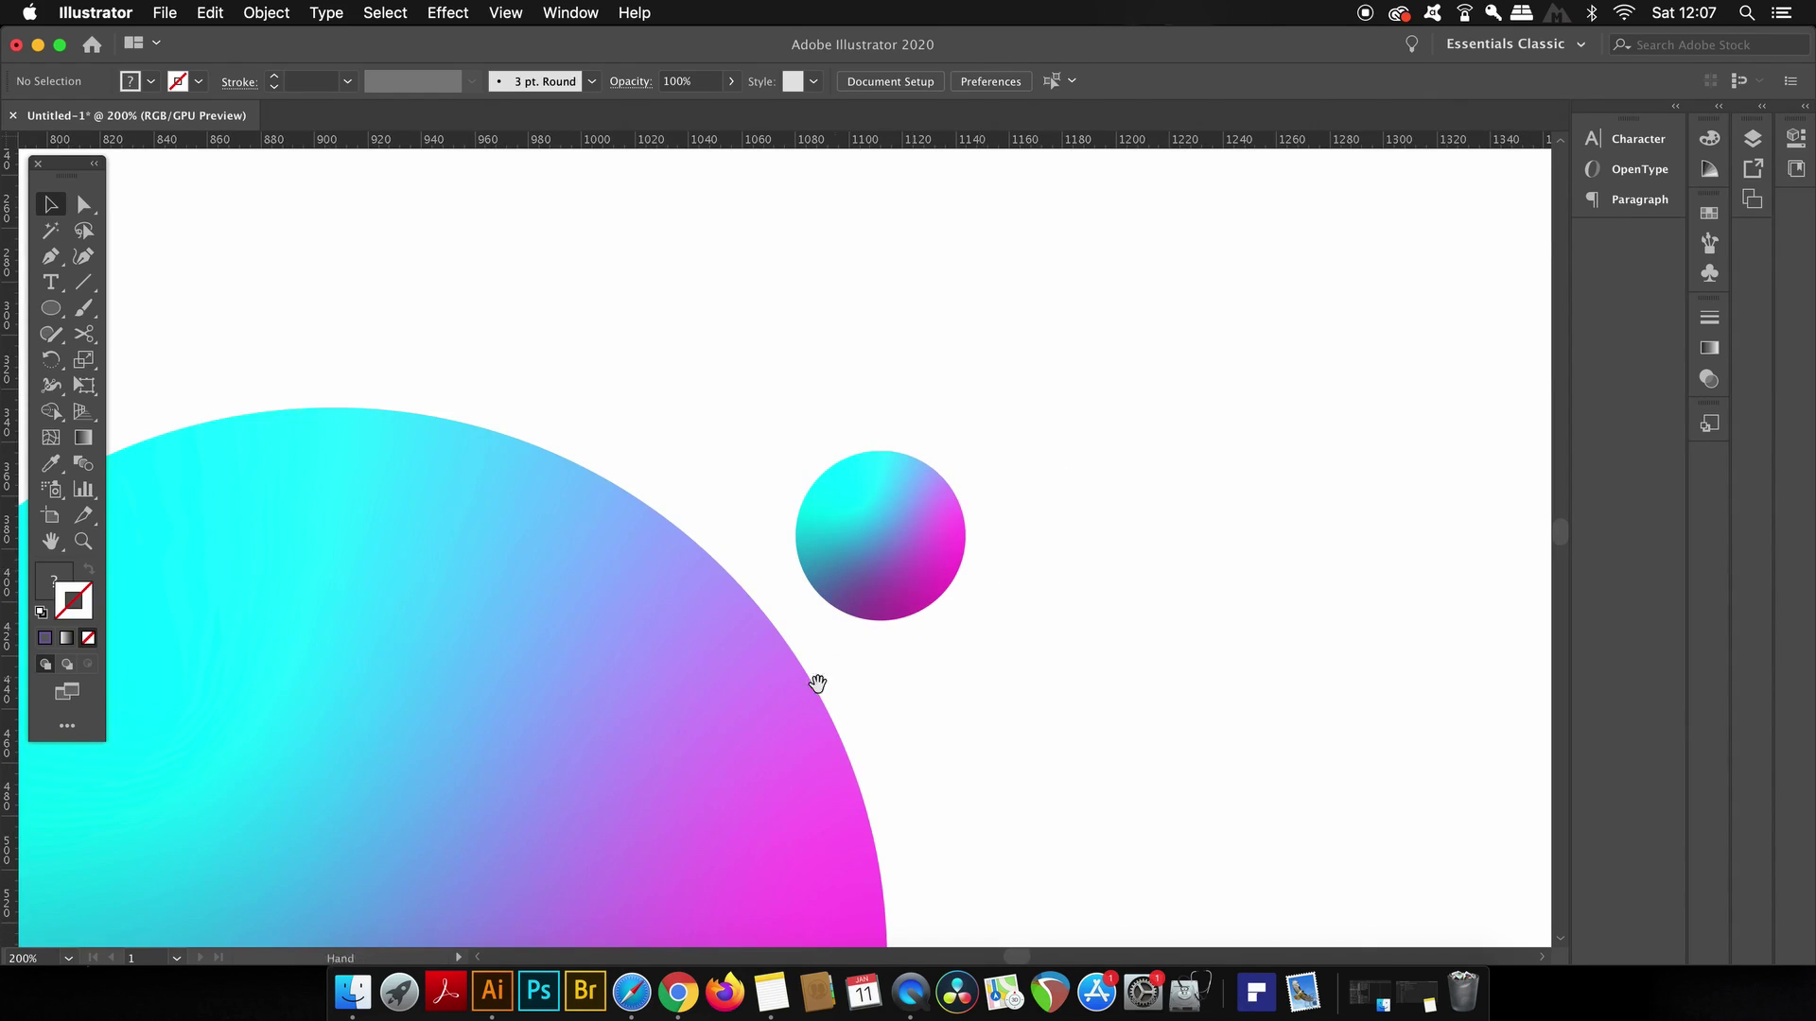
left_click_drag(819, 681, 1246, 374)
scroll(1062, 499, "down", 1)
left_click_drag(1103, 556, 950, 579)
scroll(1012, 541, "down", 1)
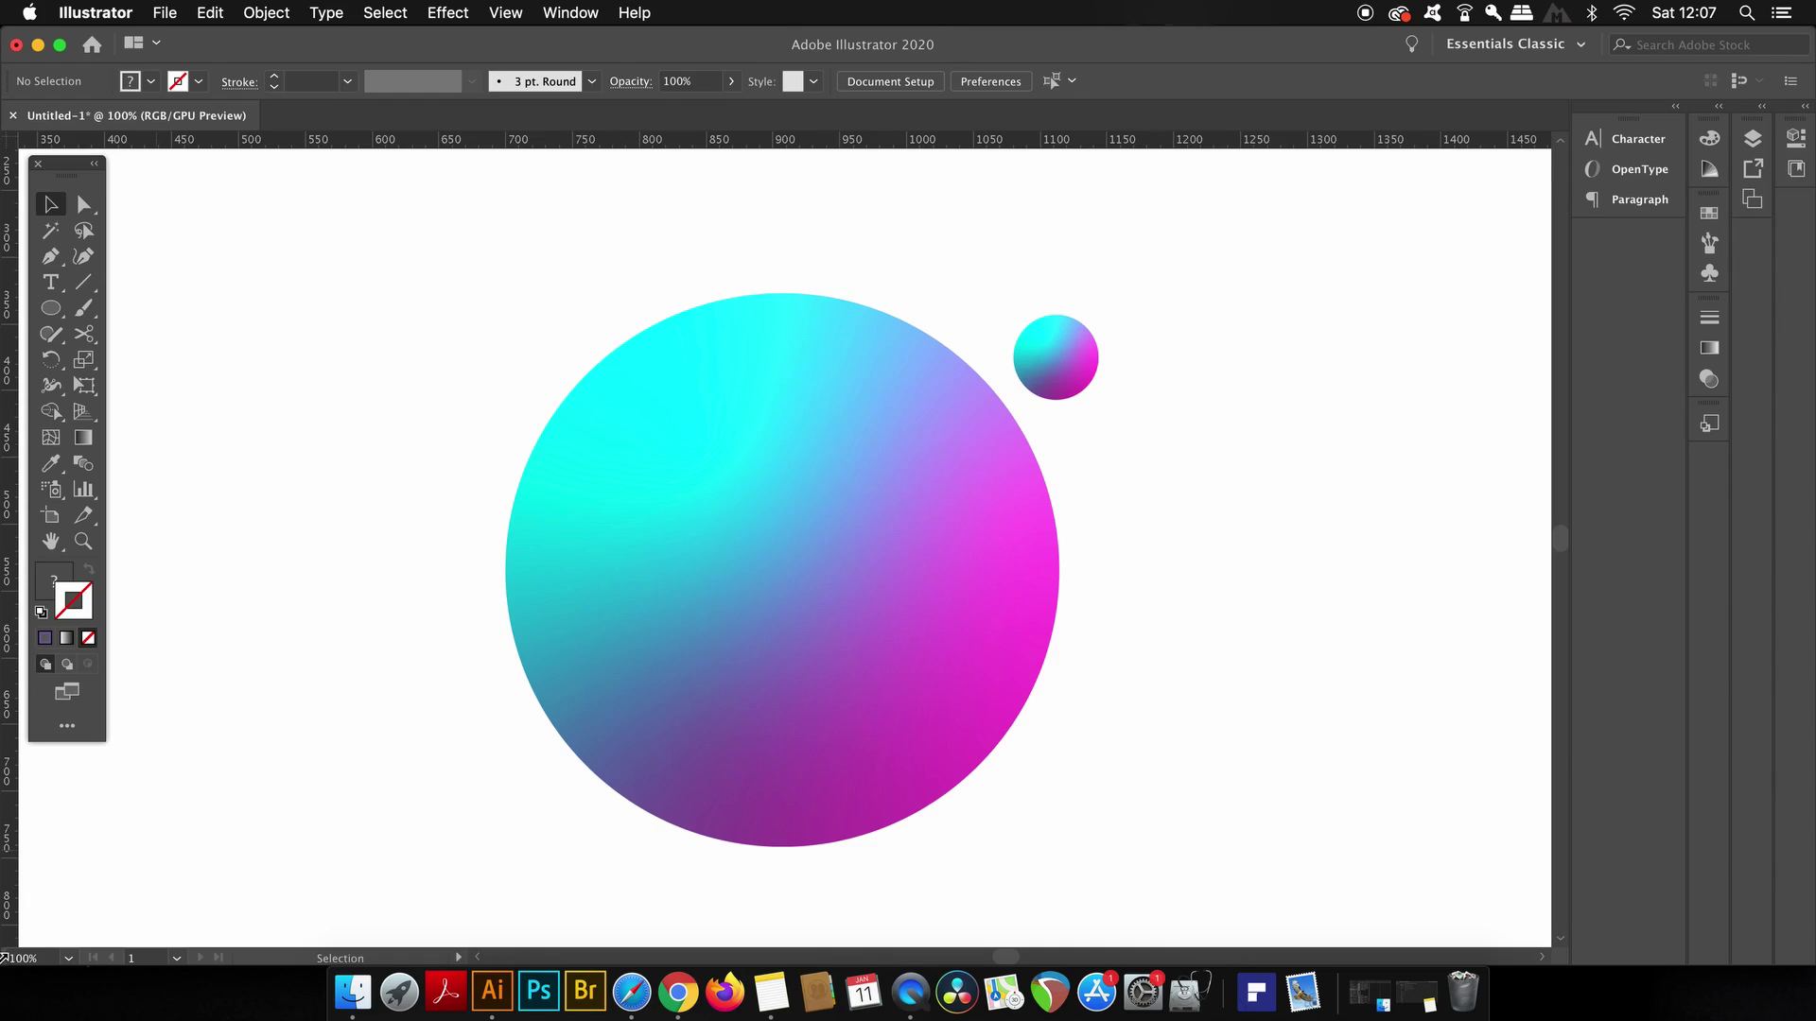
left_click(38, 958)
type("120")
key("Return")
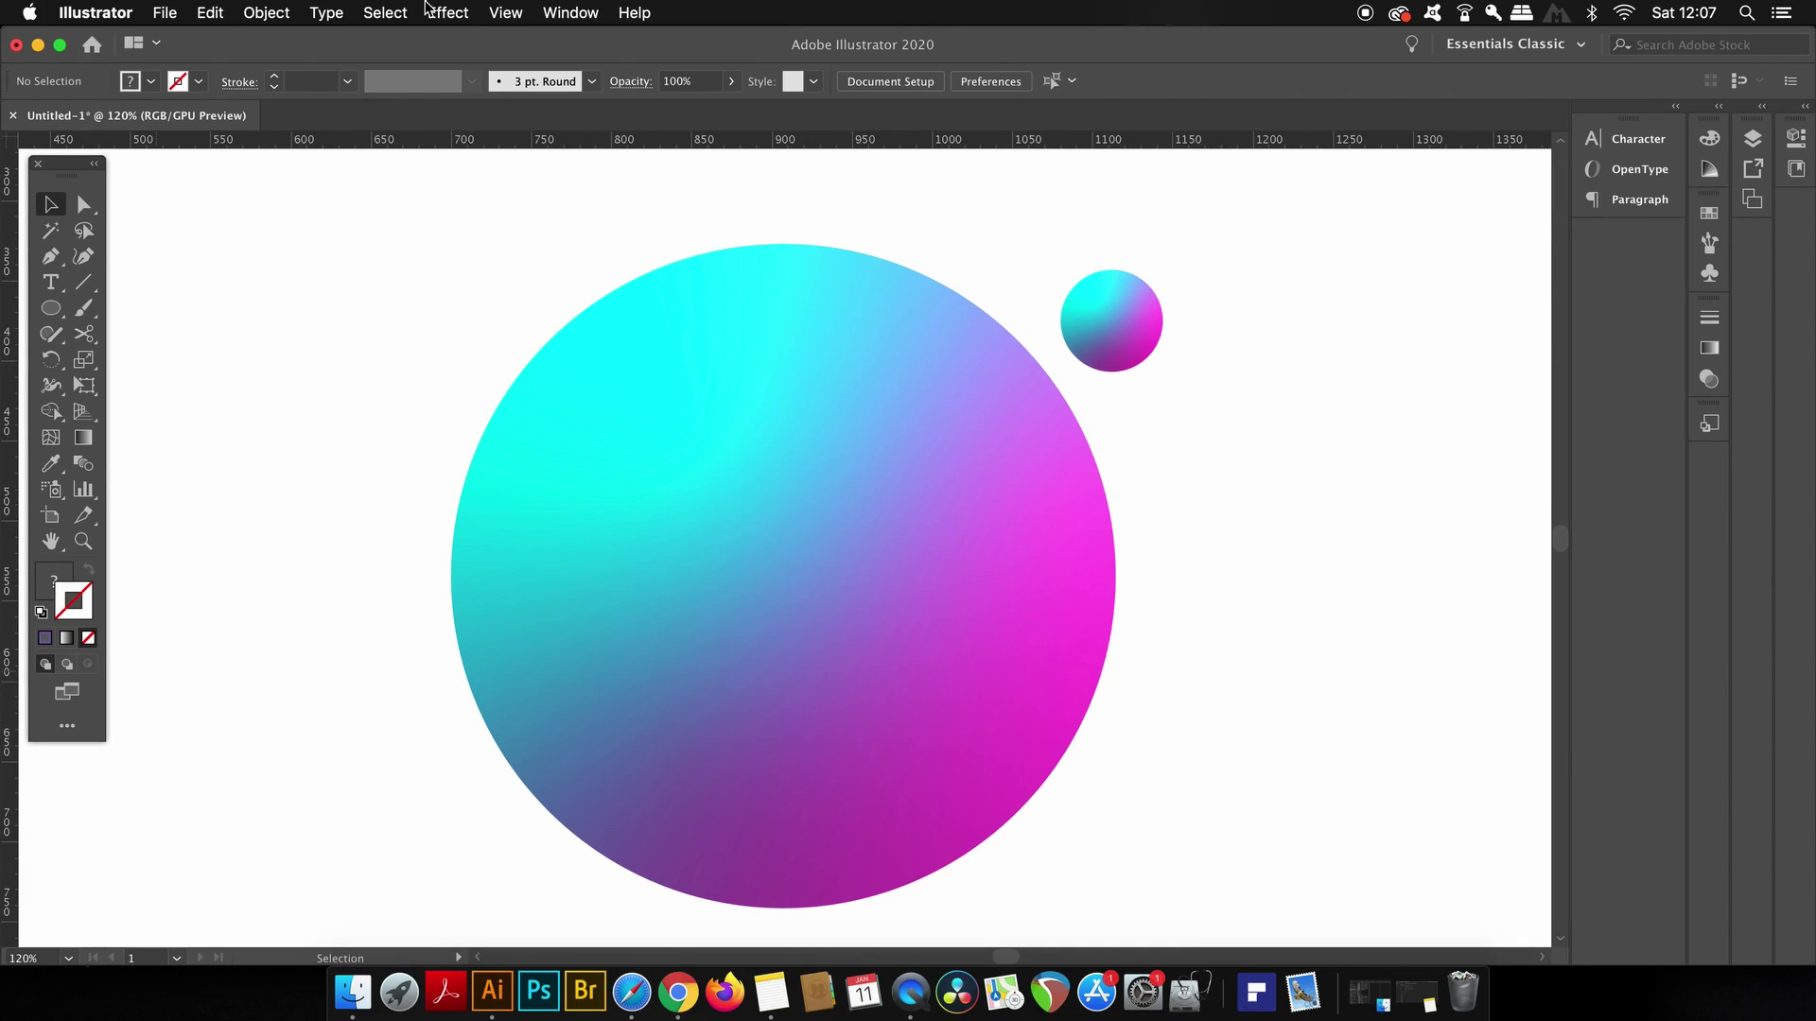
Save a new view named 'bigger ball' showing the large gradient circle.
left_click(506, 13)
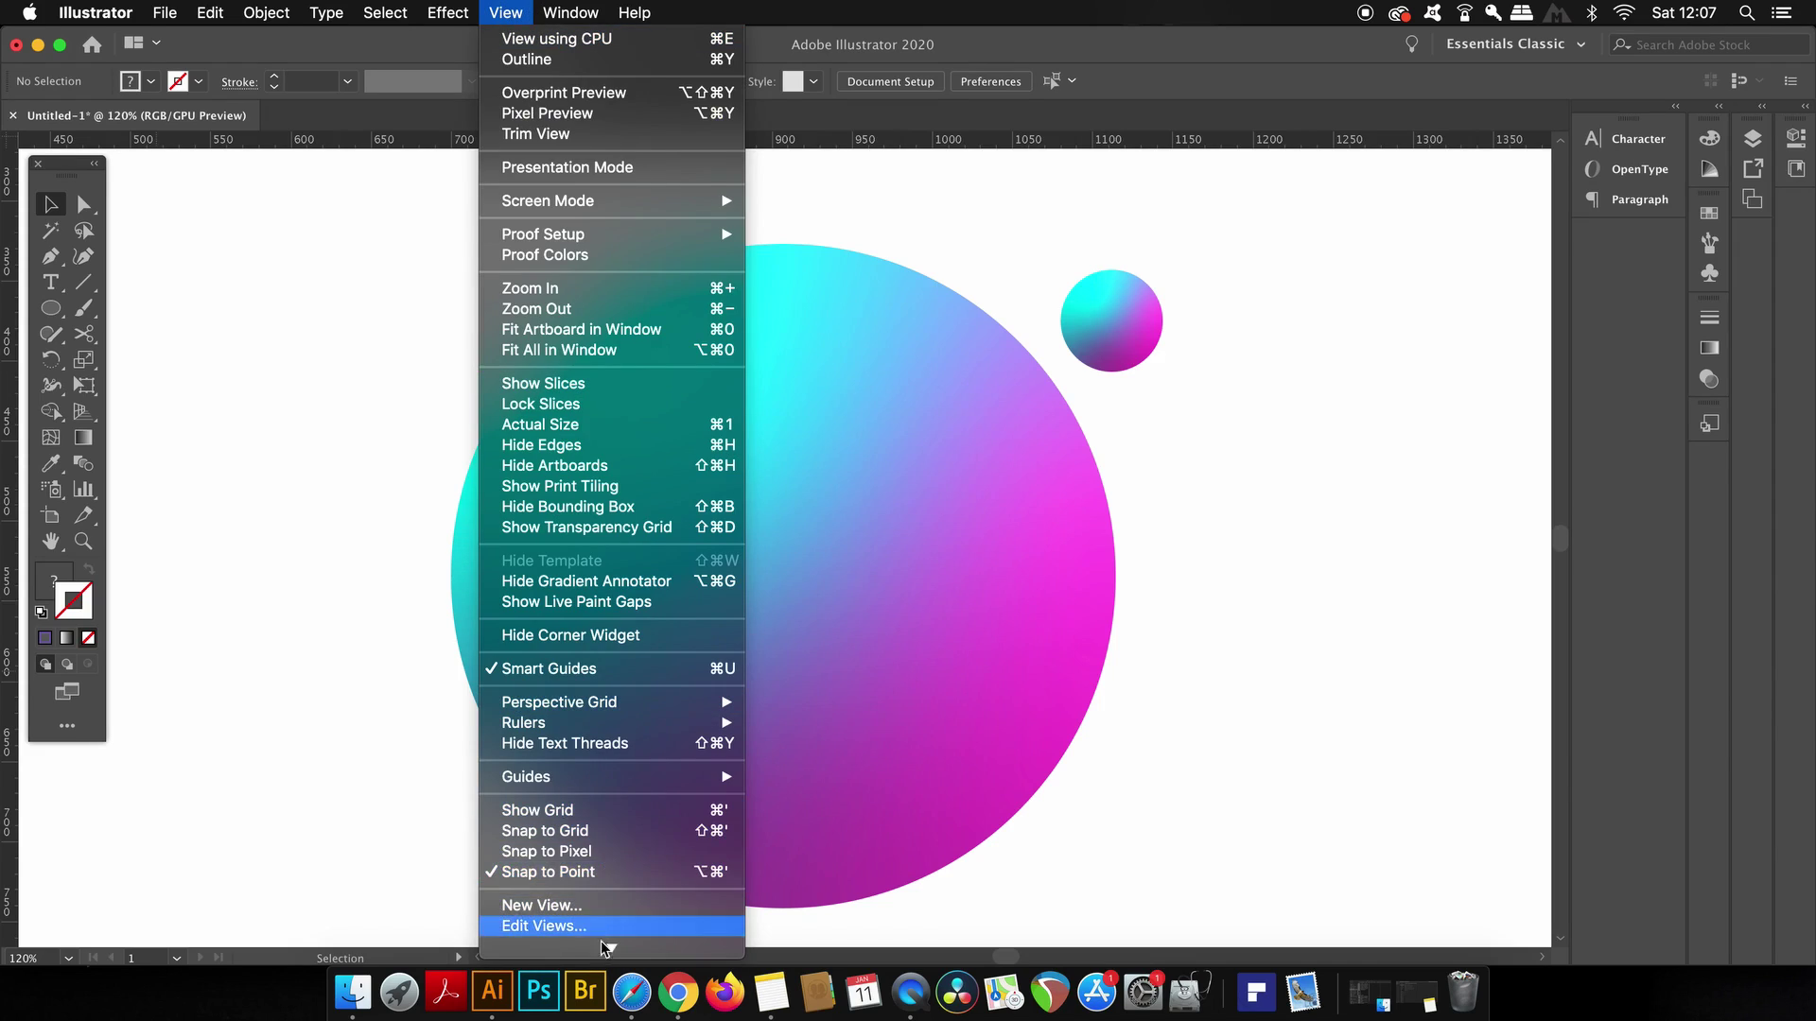
left_click(606, 892)
key("BackSpace")
type("bigger ball")
key("Return")
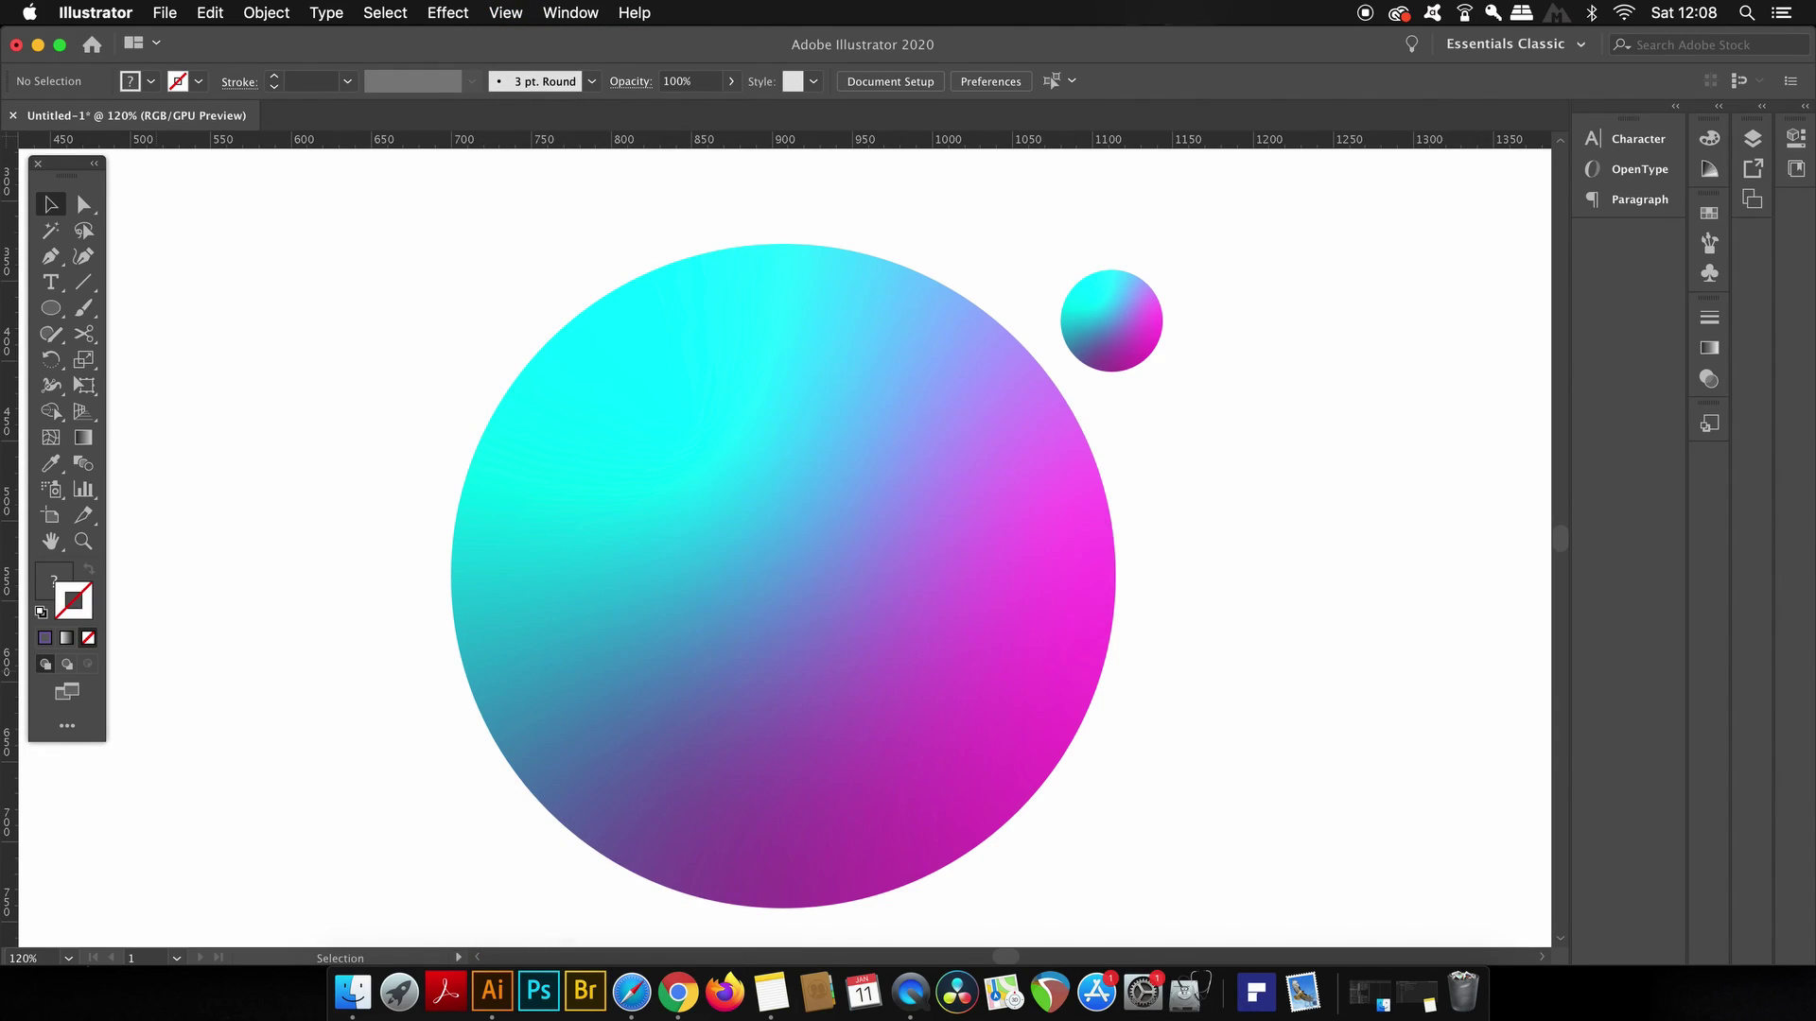
Select the large gradient circle and zoom in close on its left anchor point.
scroll(693, 763, "down", 3)
left_click_drag(724, 707, 762, 608)
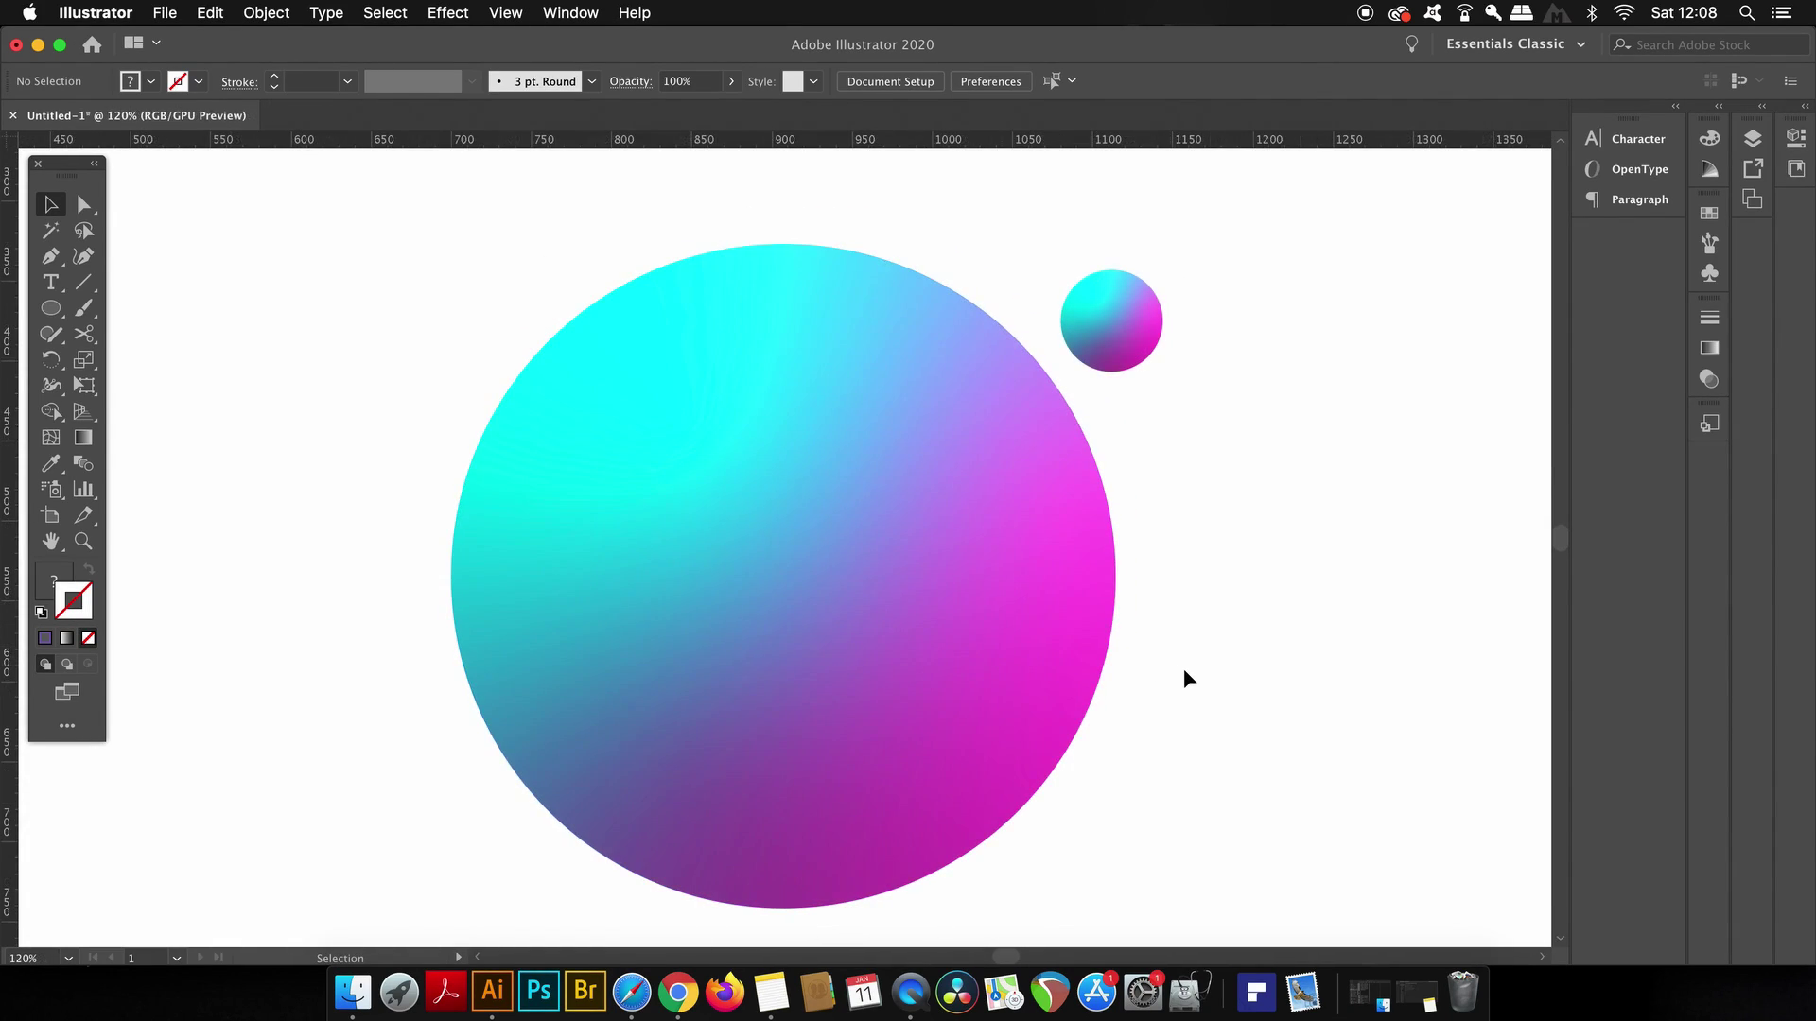
left_click(862, 665)
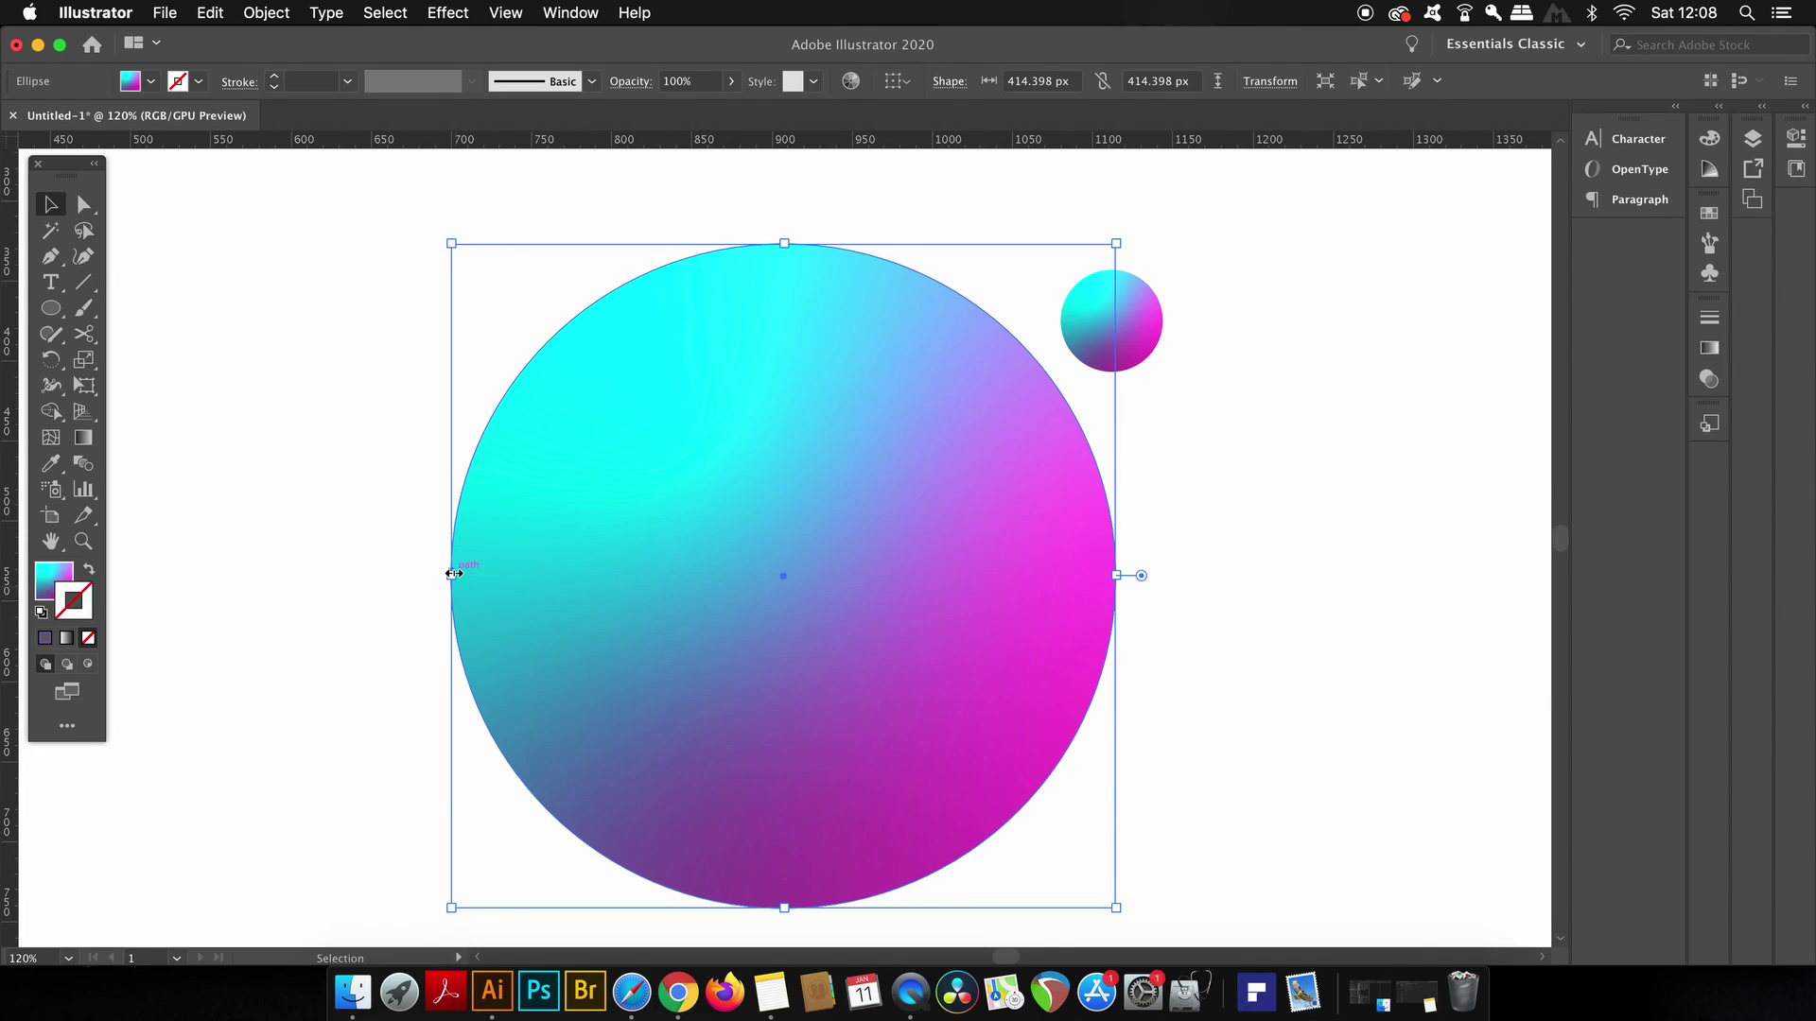
scroll(454, 573, "up", 10)
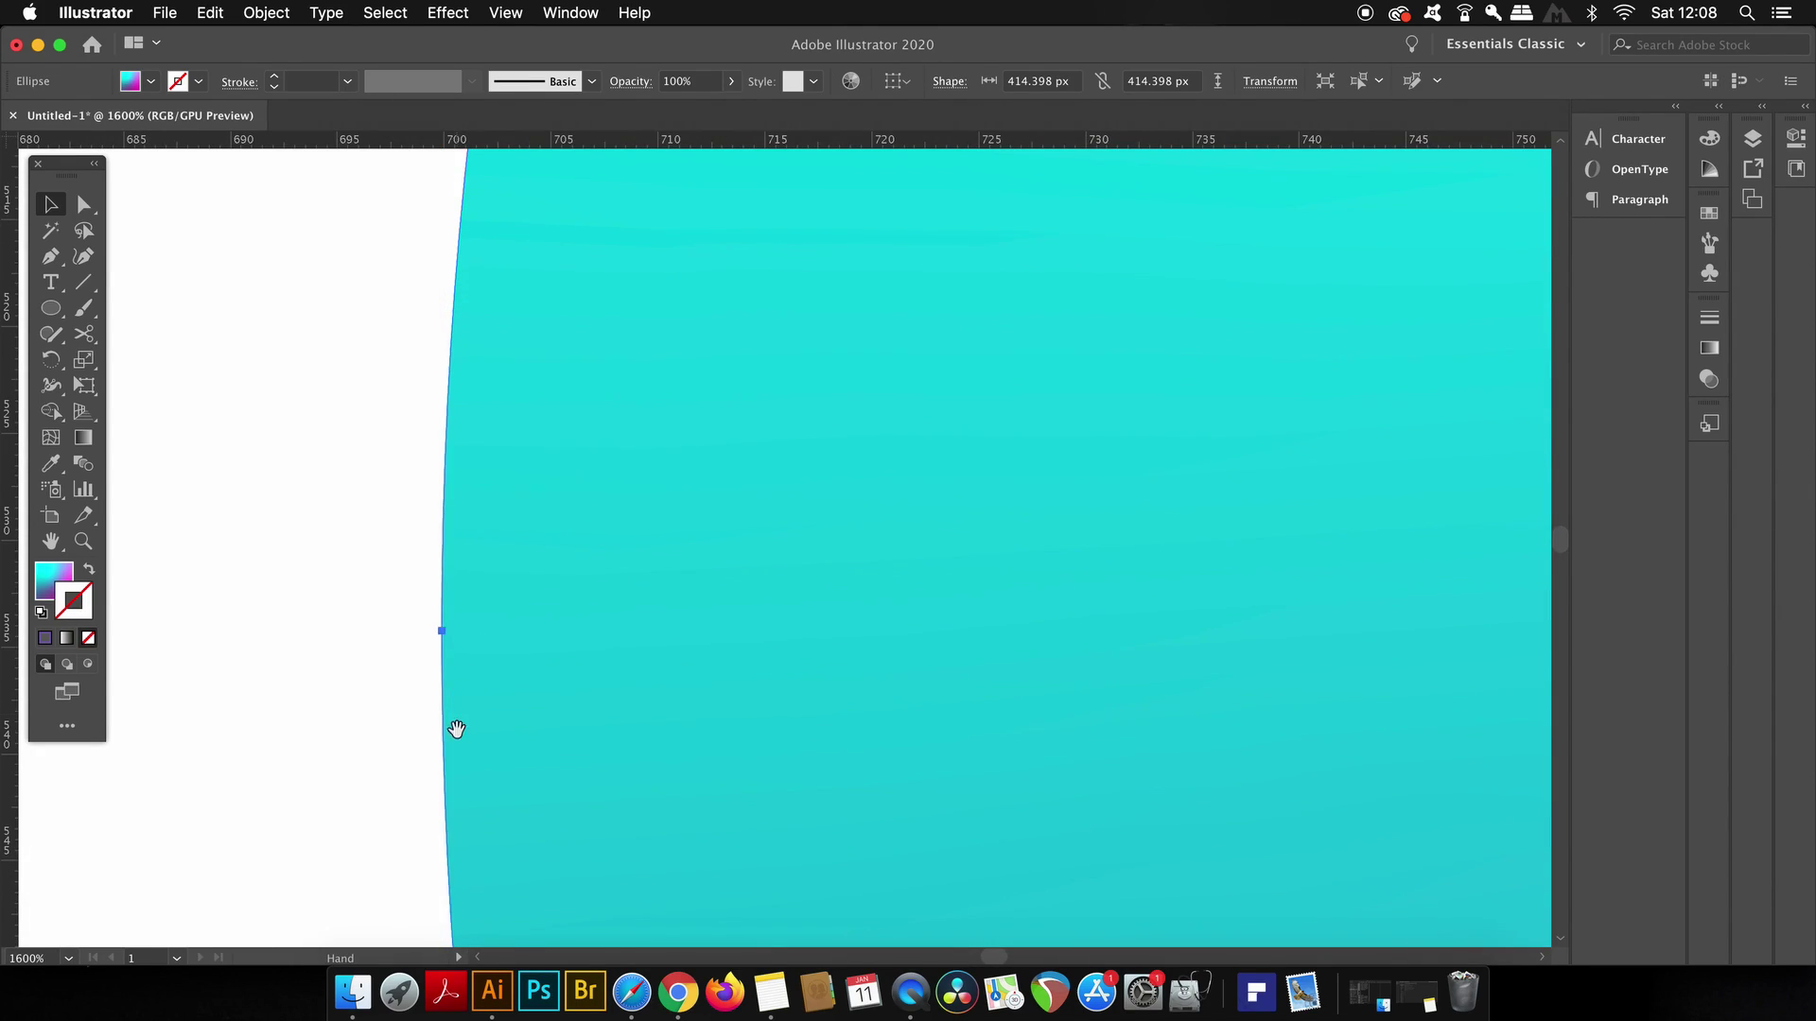
left_click_drag(454, 729, 535, 628)
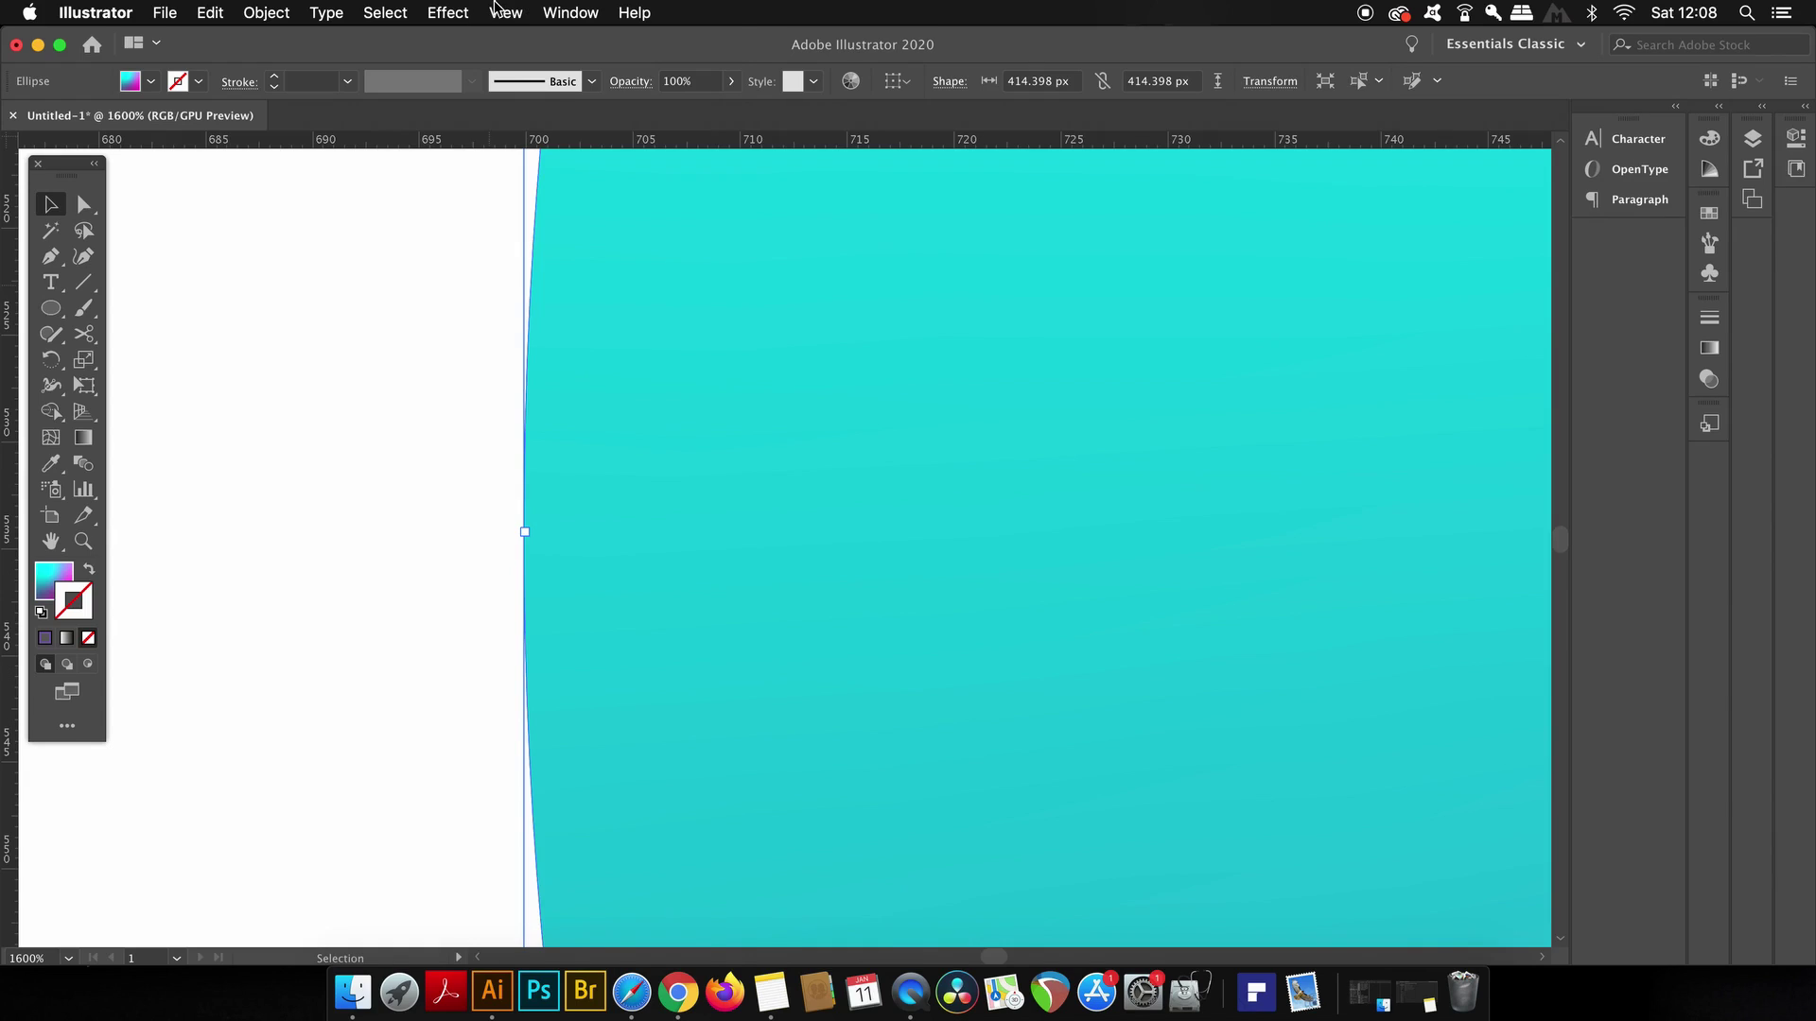
Save the close-up as a new view named 'large ball left andhor point'.
left_click(504, 12)
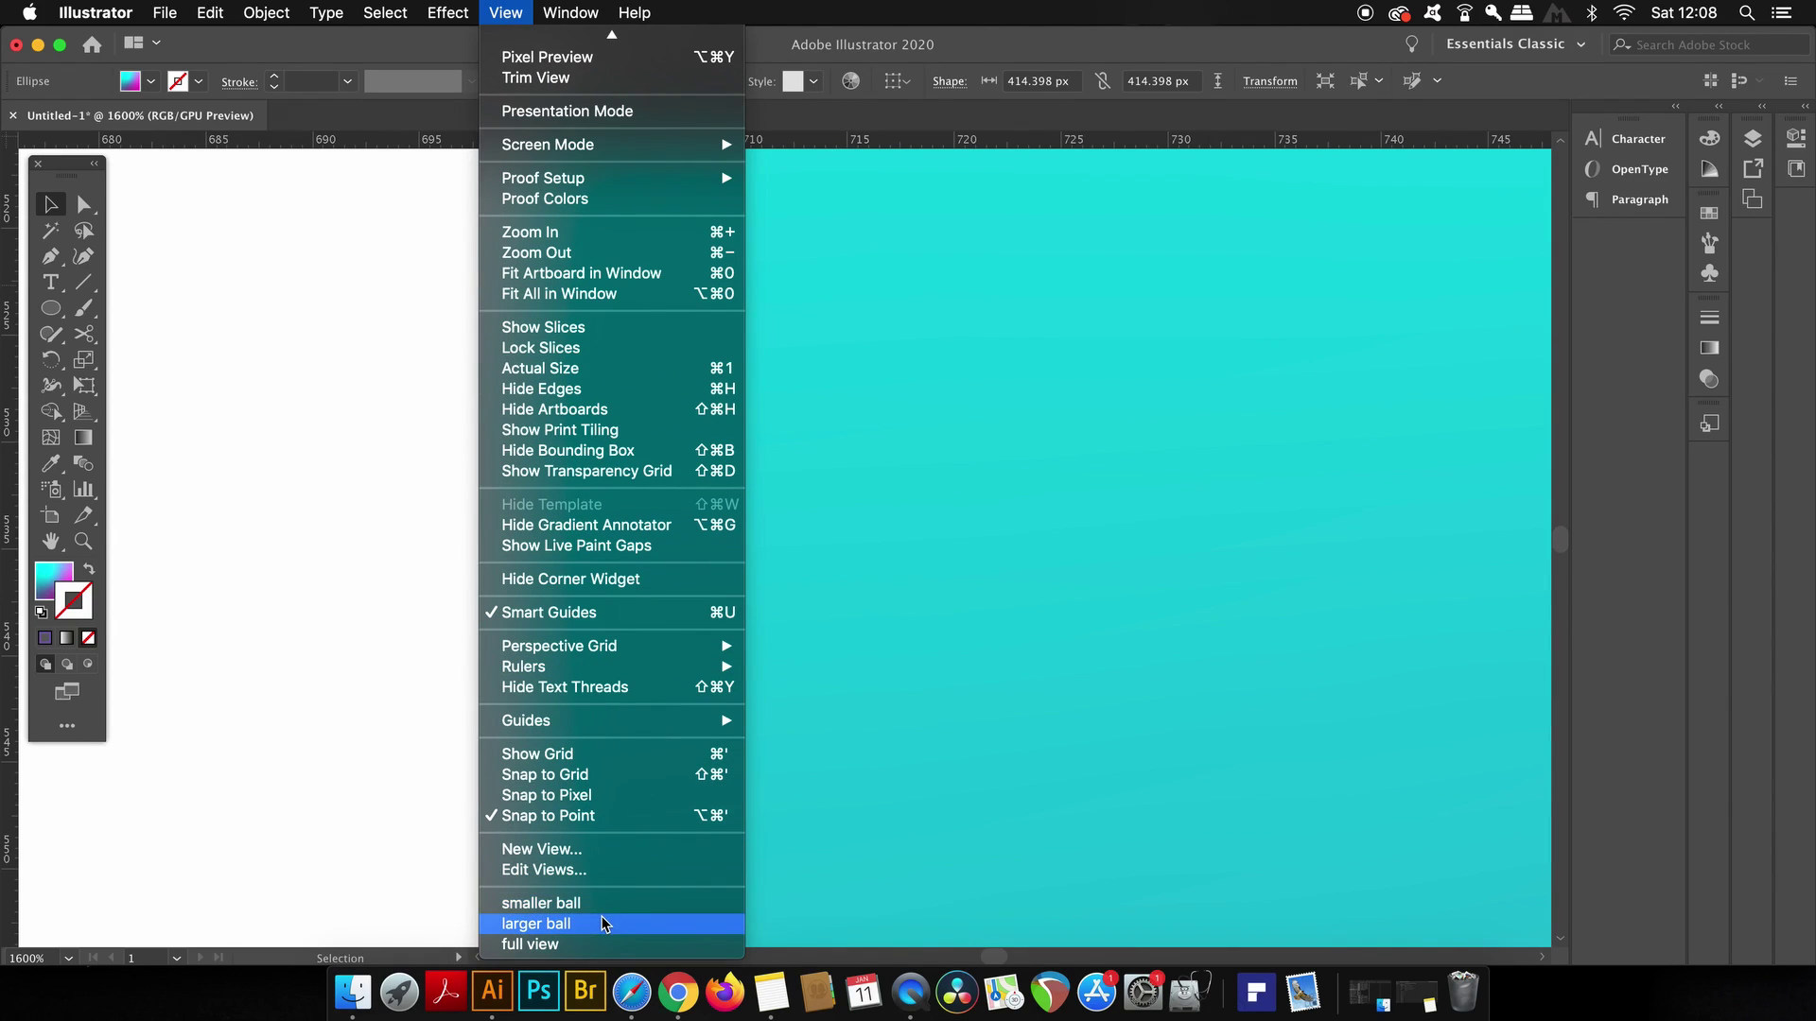
left_click(622, 857)
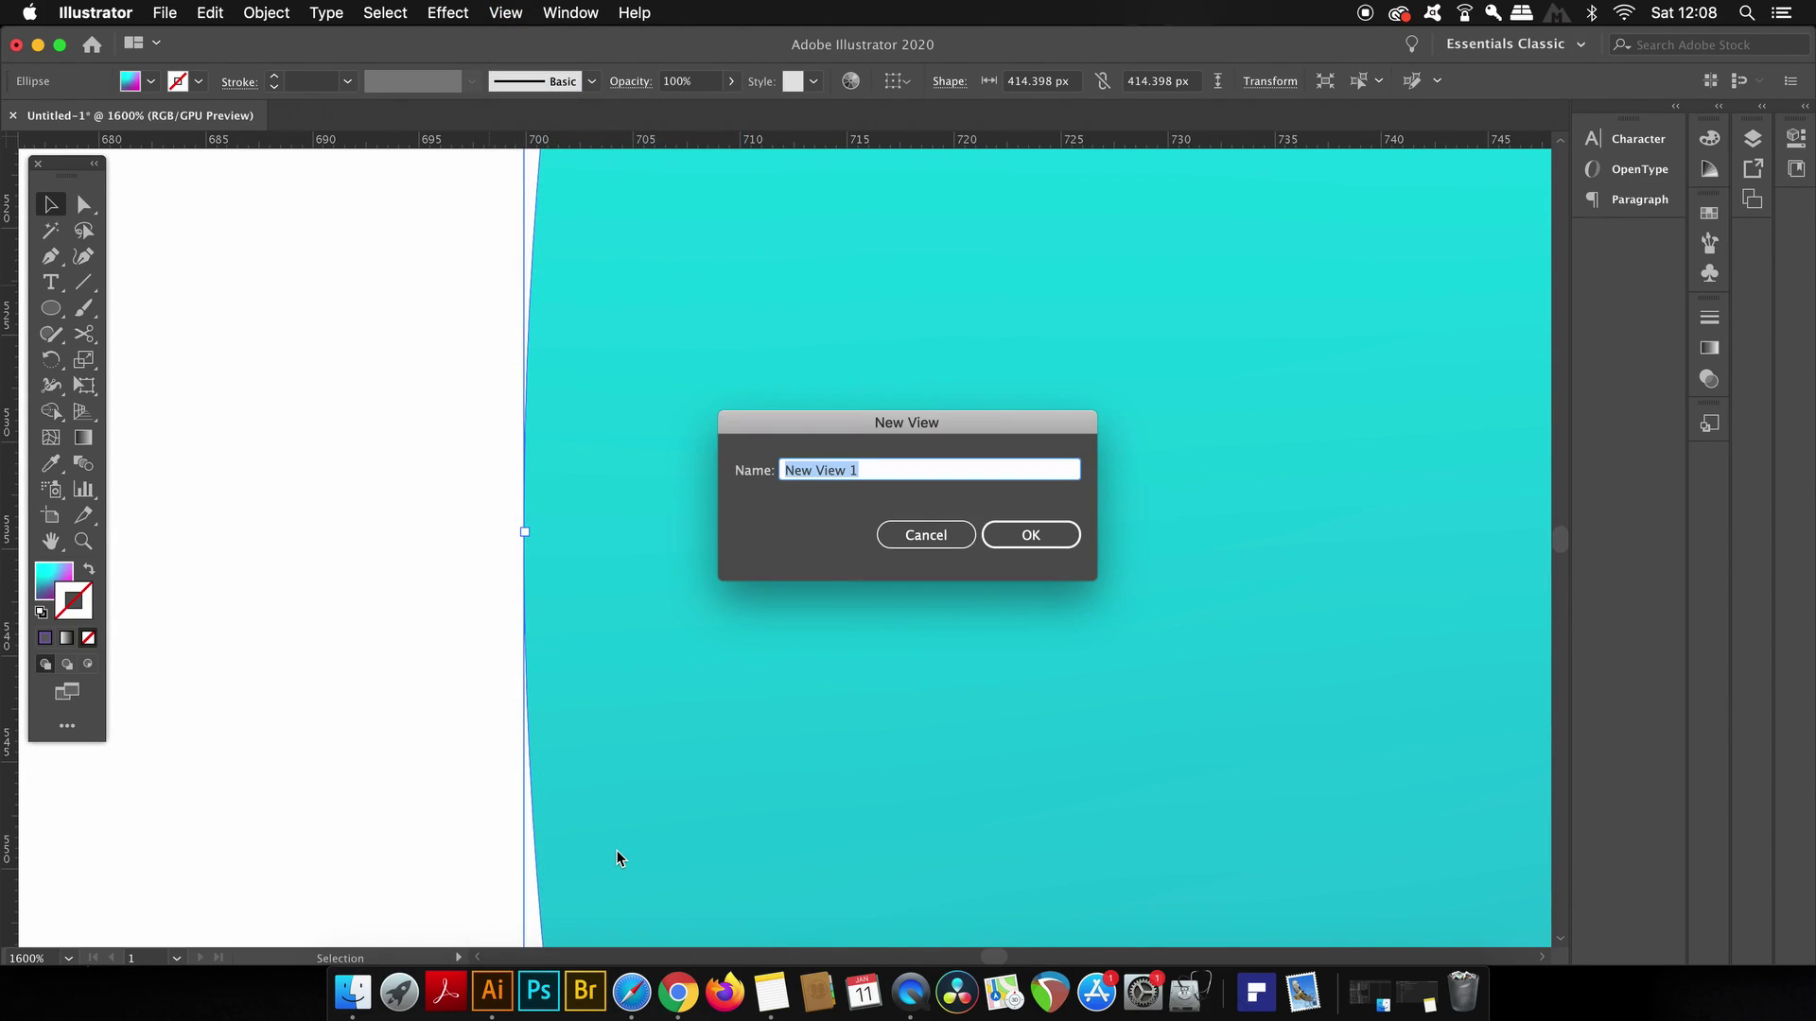
type("large ball left and")
type("hor p")
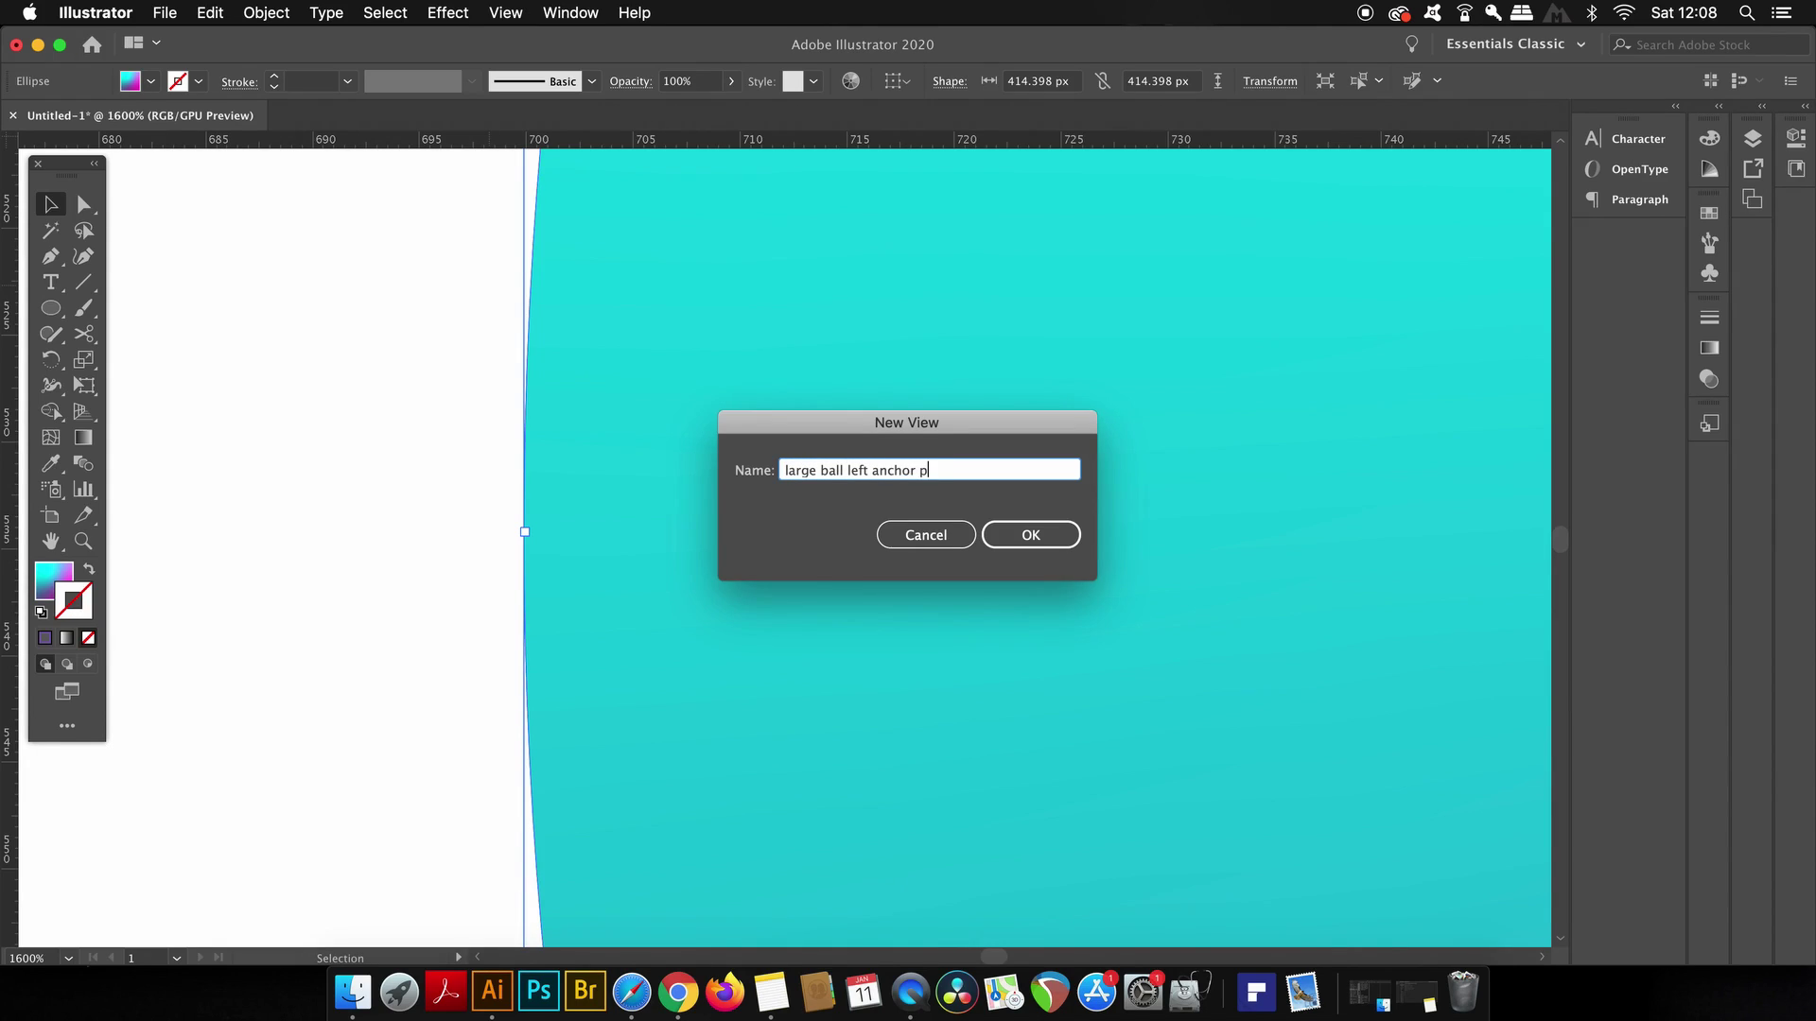
type("oint")
key("Return")
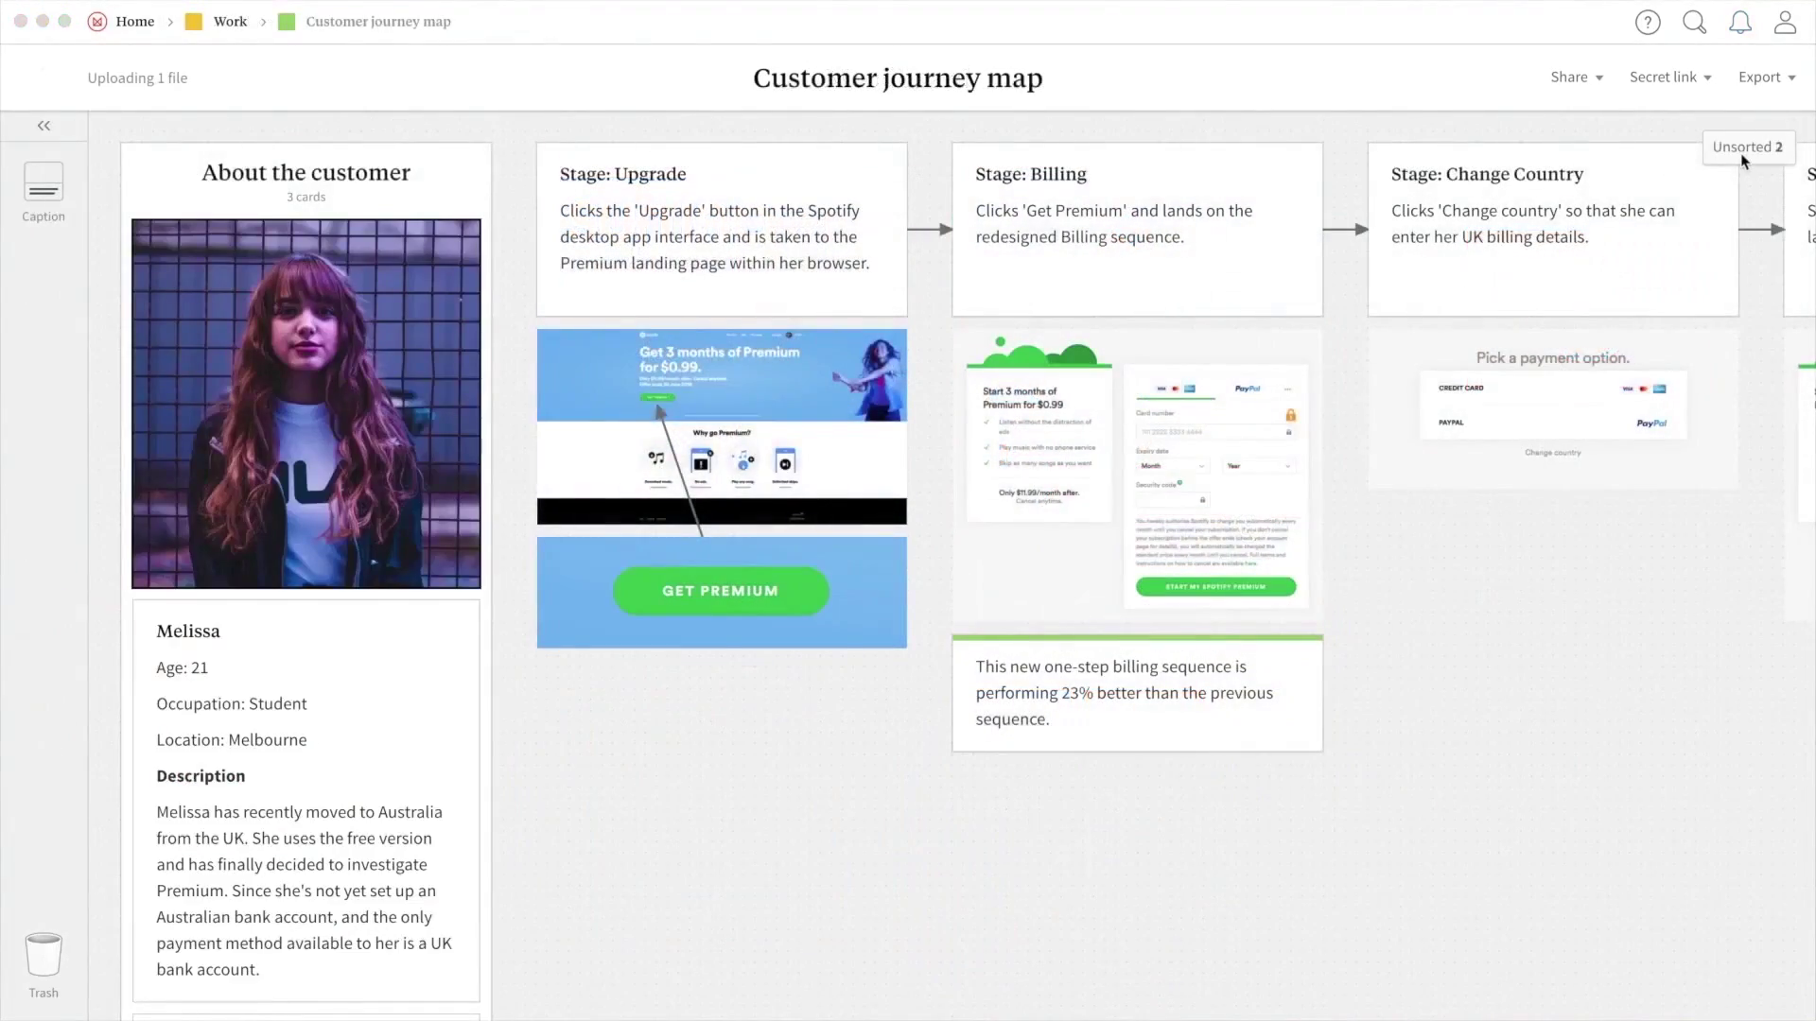
Drag the image card from the Unsorted items onto the customer journey map board.
left_click(1740, 151)
left_click_drag(1662, 278, 1620, 574)
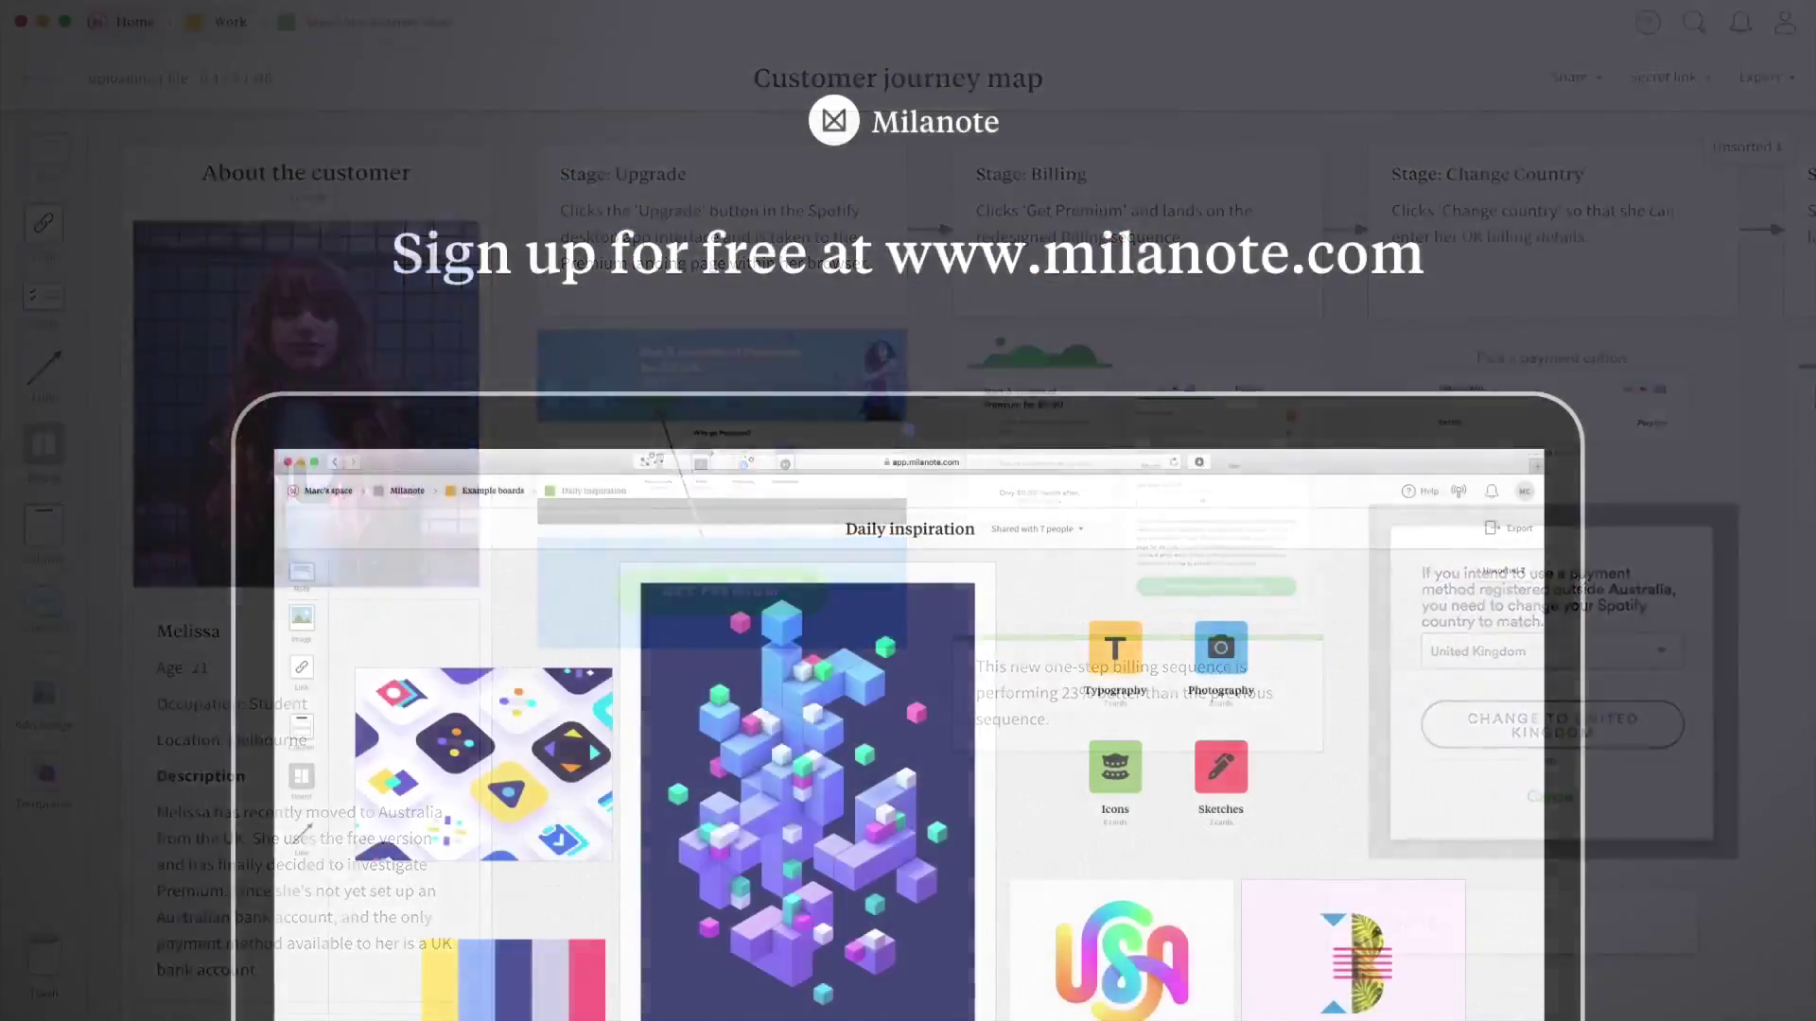